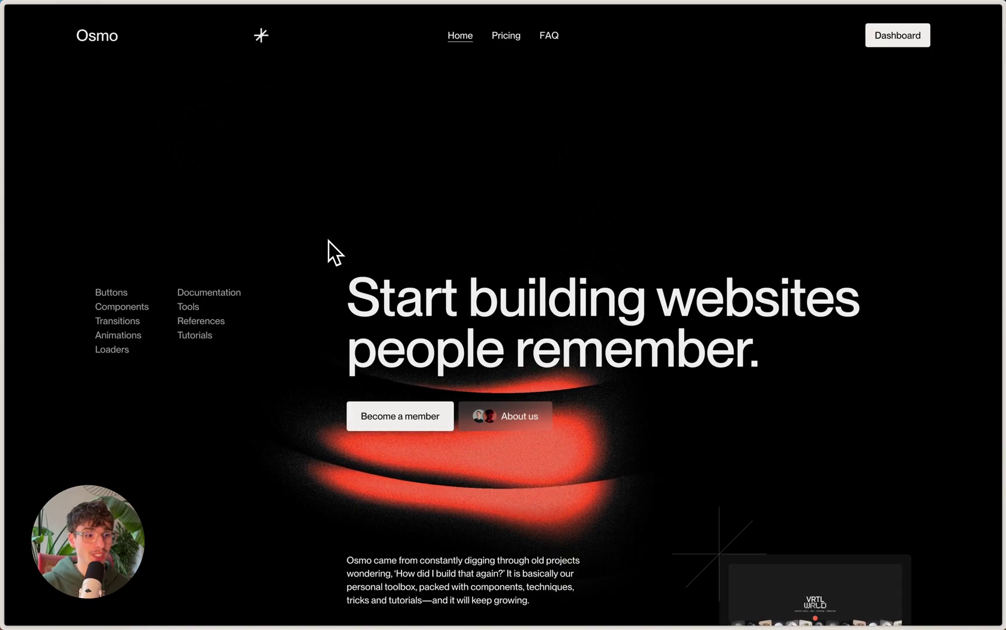
Step: Look over the Osmo homepage down to the resource library preview and return to its start
scroll(325, 243, "down", 5)
scroll(337, 261, "down", 8)
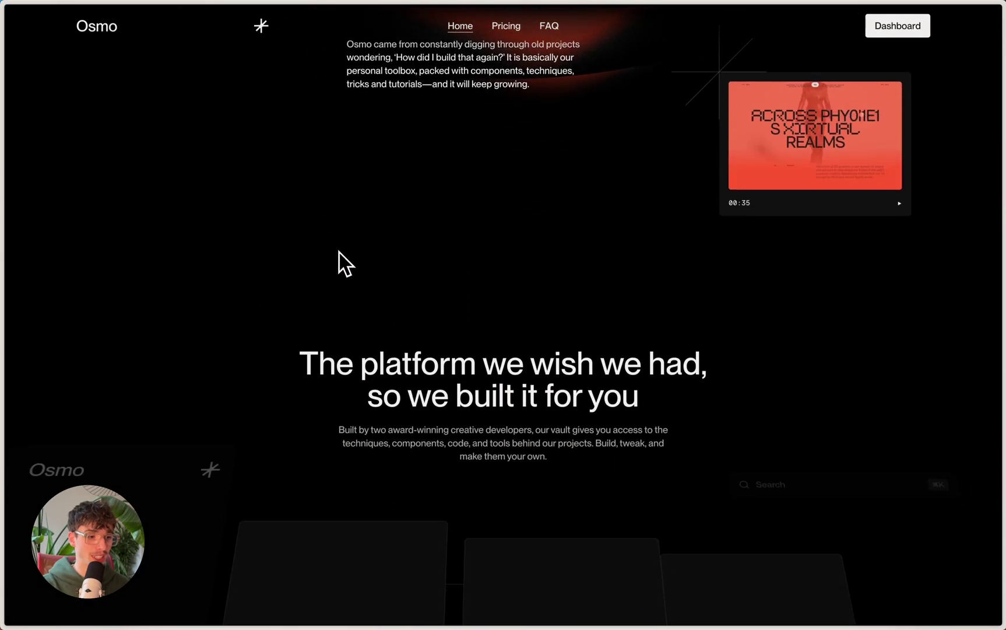
scroll(325, 237, "down", 1)
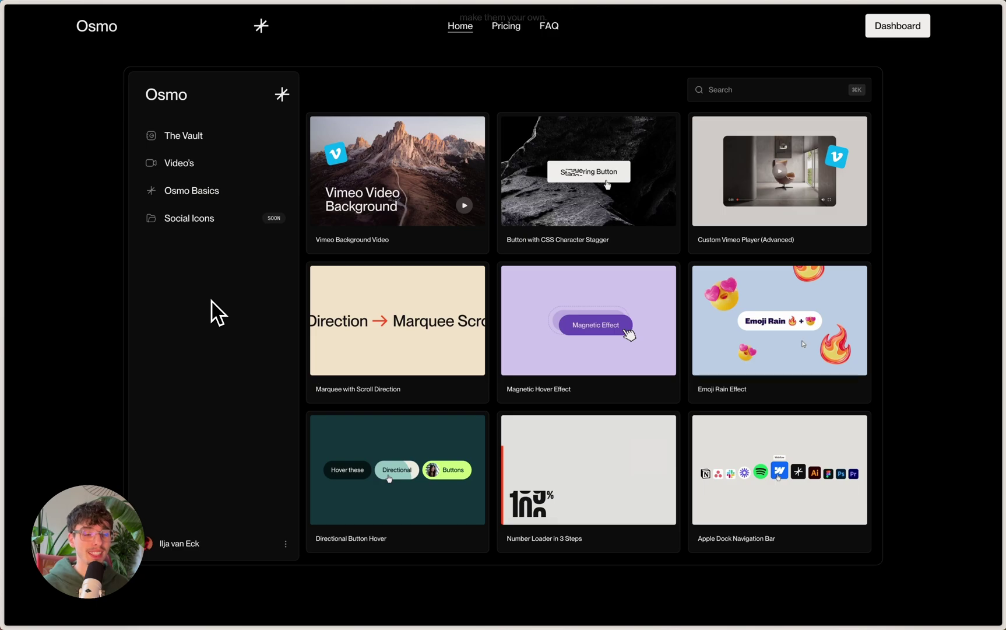
scroll(211, 301, "up", 10)
scroll(212, 298, "up", 8)
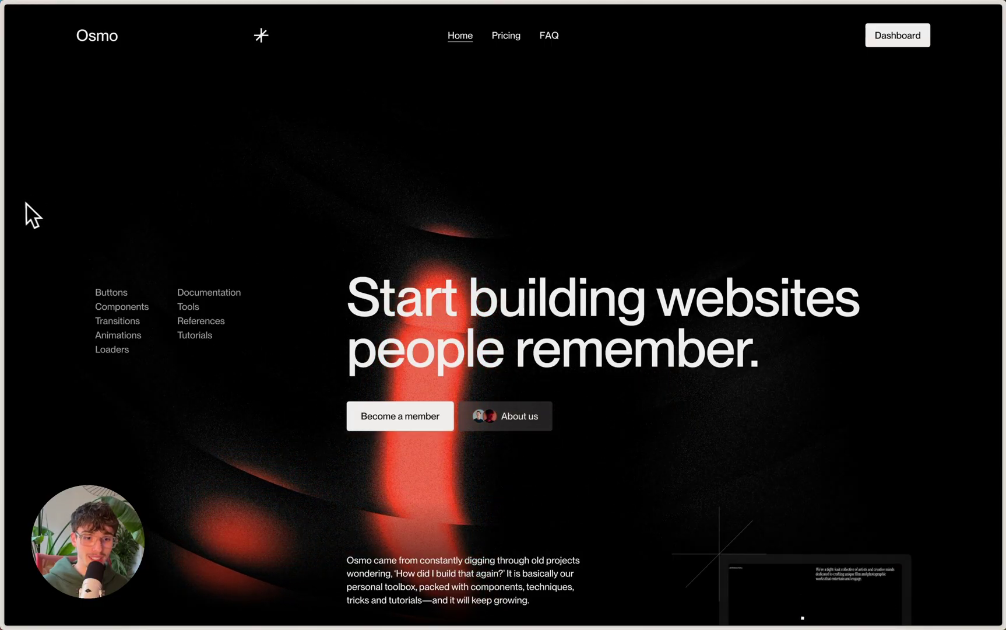
Step: Switch to the Webflow project and inspect the style settings of the first scroll-space block inside main
mouse_move(5, 207)
left_click(35, 223)
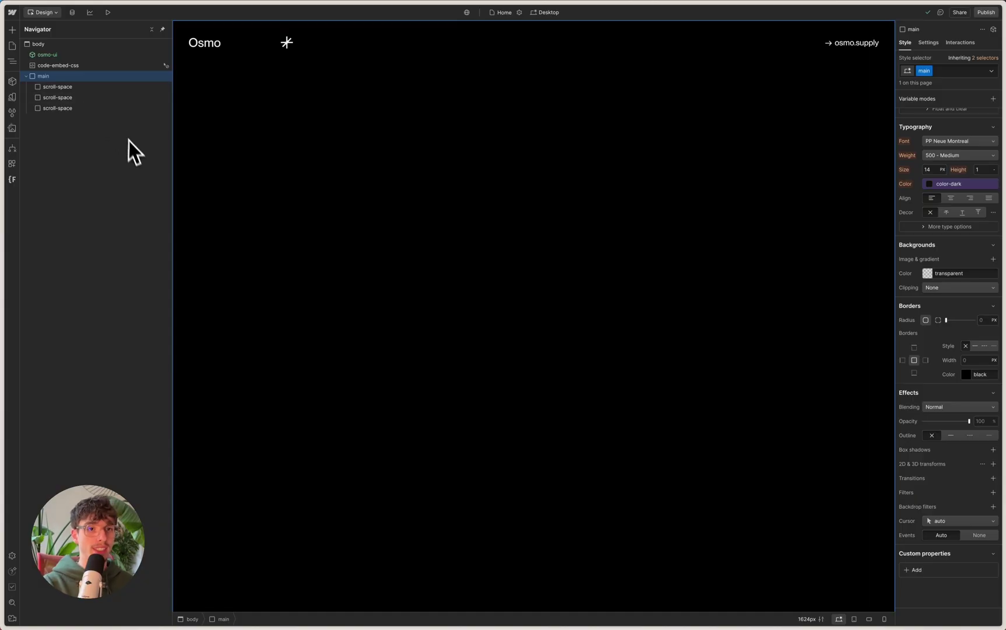
left_click(83, 86)
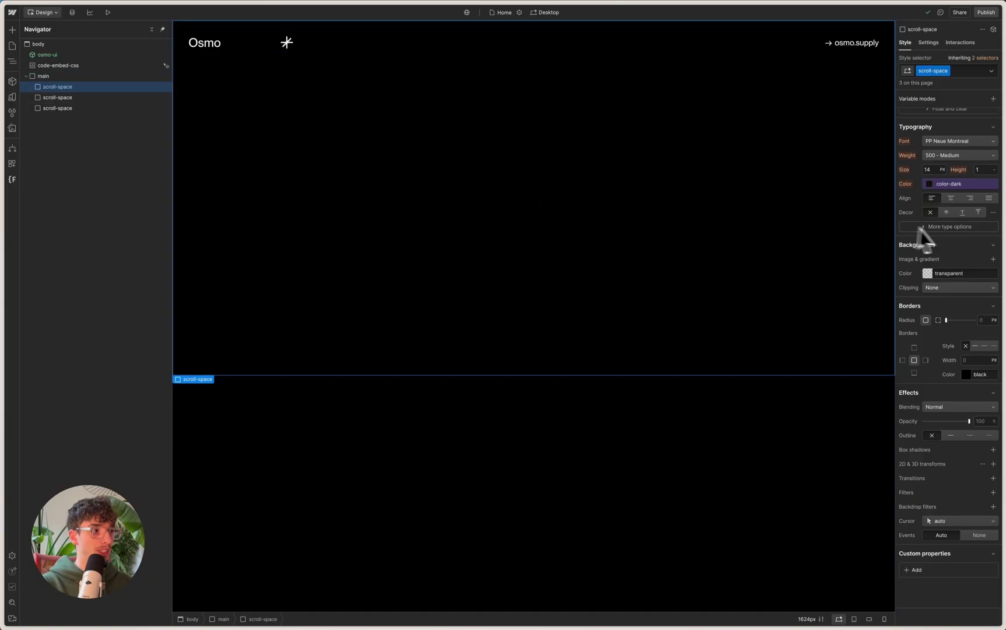
scroll(927, 242, "up", 4)
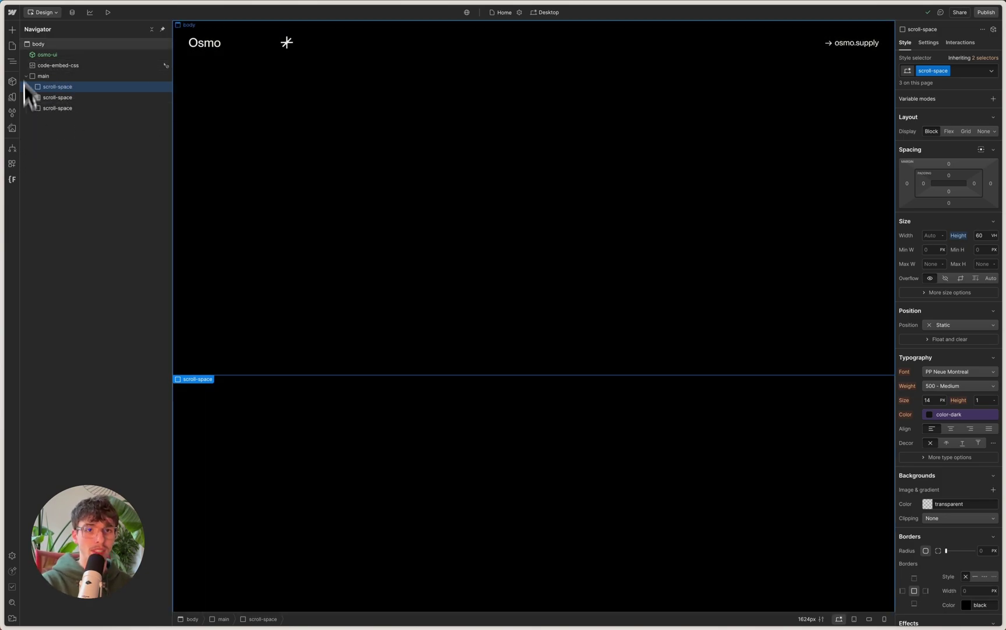
Step: Check the Home page's custom body code and the linked Slater file beside the published demo site, and close the page settings
left_click(12, 46)
left_click(120, 78)
scroll(220, 274, "down", 15)
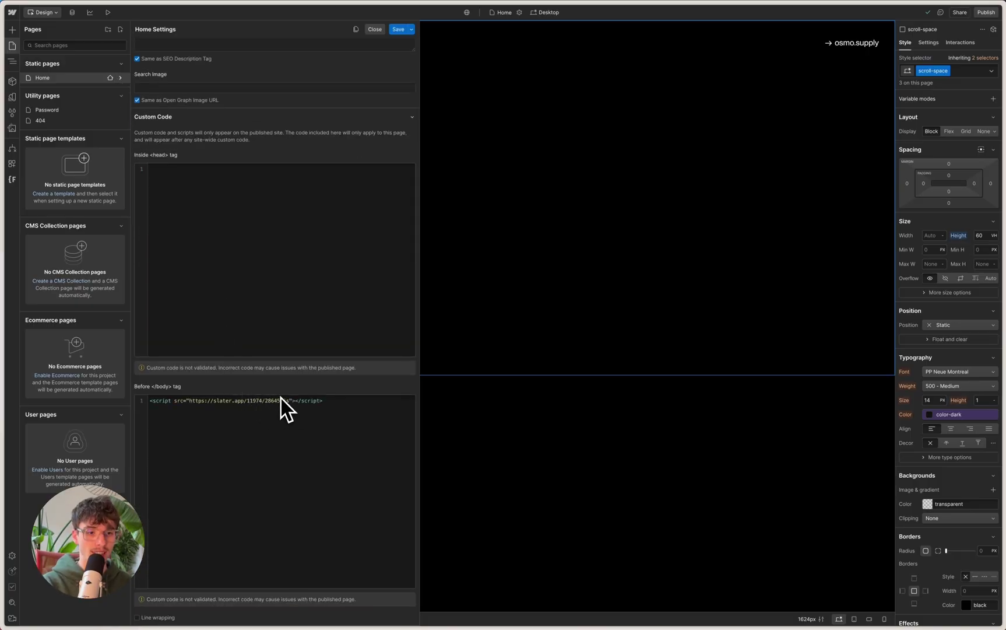
mouse_move(24, 197)
left_click(32, 223)
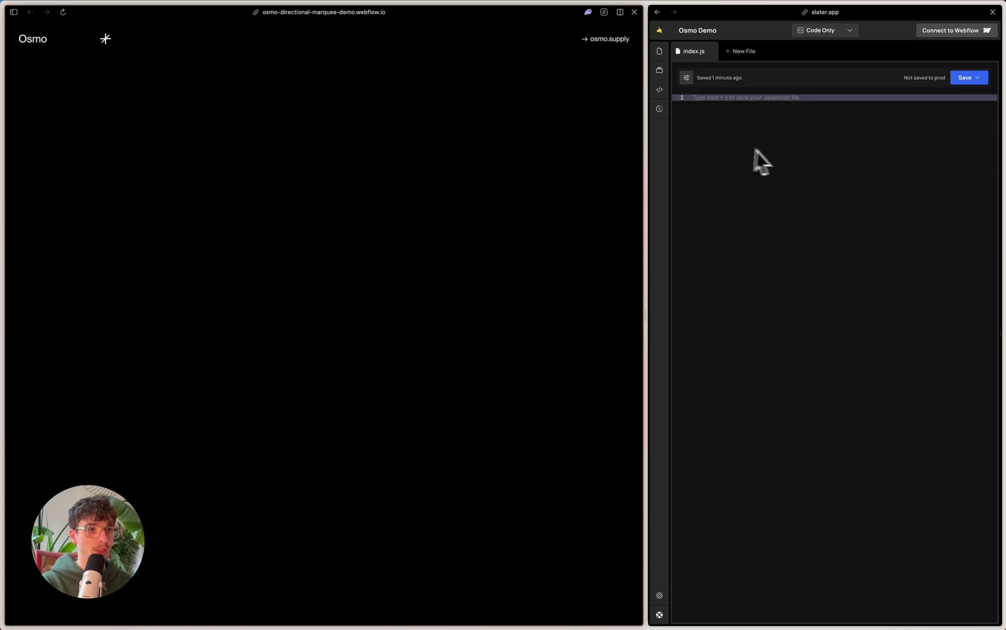
mouse_move(8, 126)
left_click(49, 202)
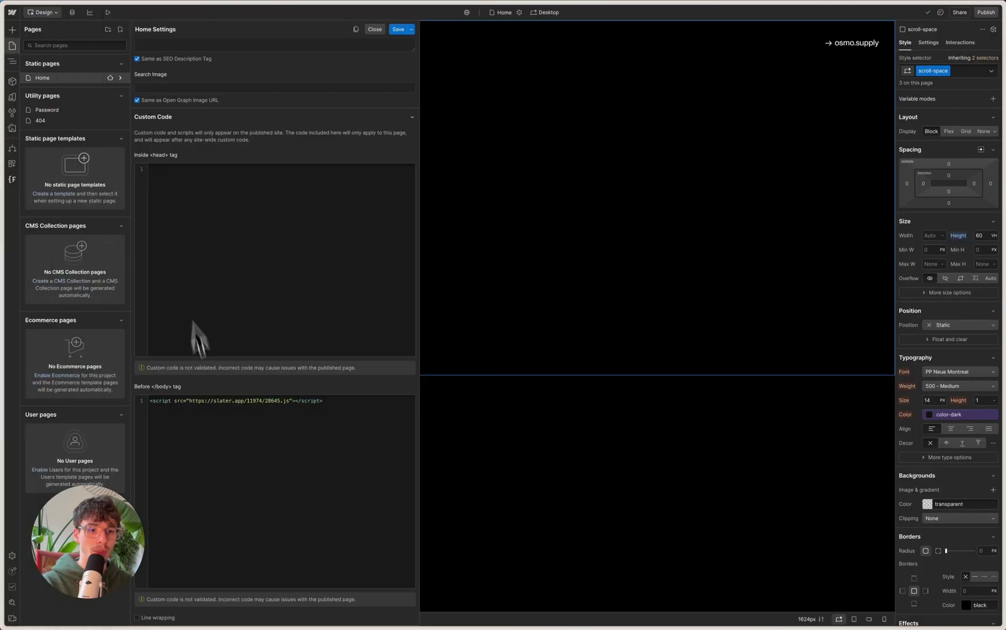
left_click(376, 30)
Step: Switch to Osmo's Marquee with Scroll Direction resource and copy its external GSAP and ScrollTrigger script tags
mouse_move(52, 158)
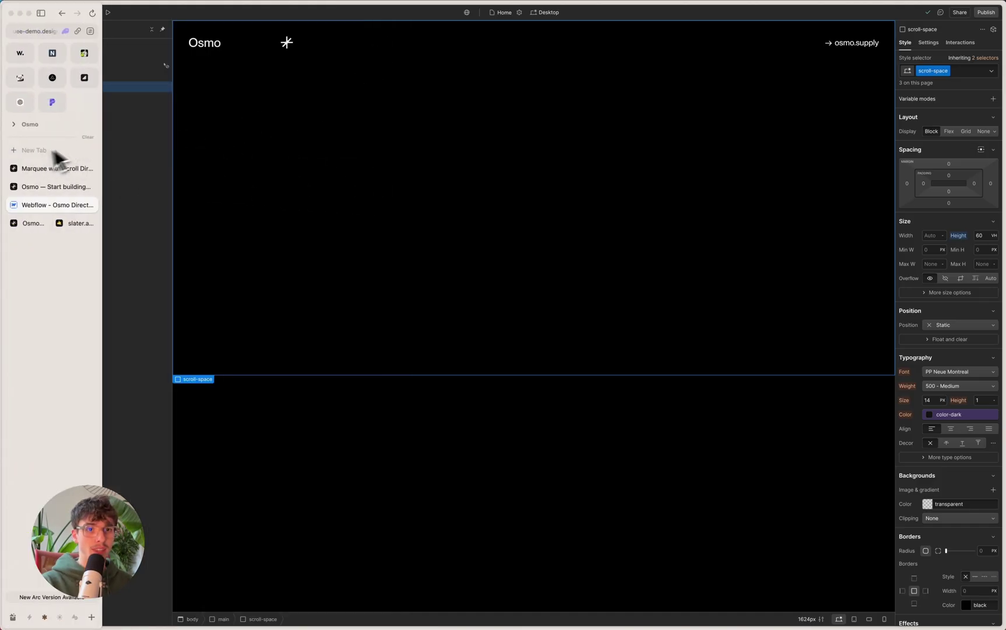
left_click(54, 181)
left_click(55, 171)
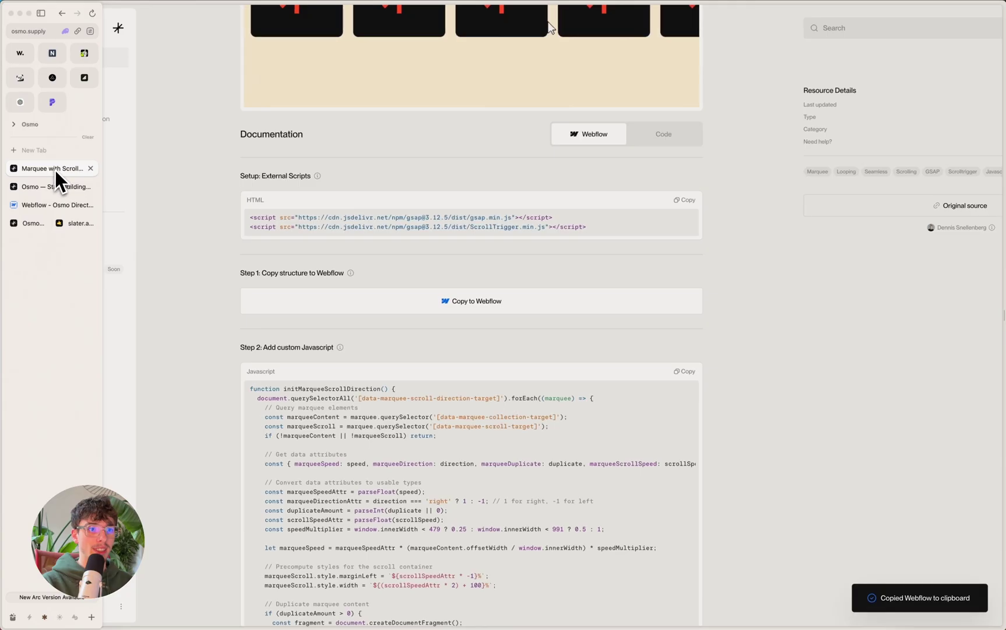
scroll(250, 195, "up", 5)
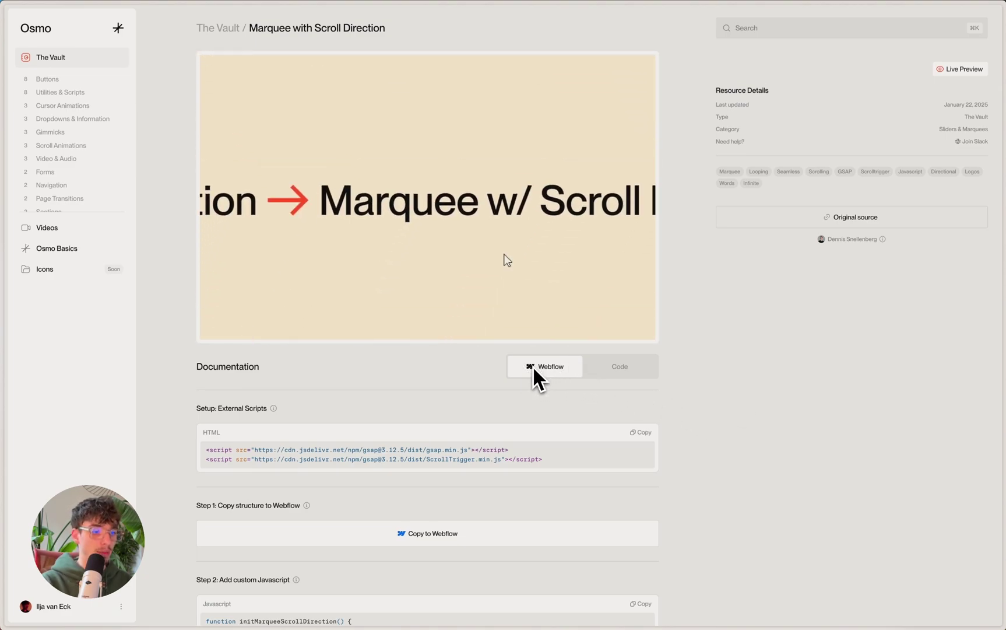
left_click(642, 432)
Step: In Webflow, paste the script tags above the Slater script in the Home page's before-body custom code and save
mouse_move(40, 157)
left_click(61, 205)
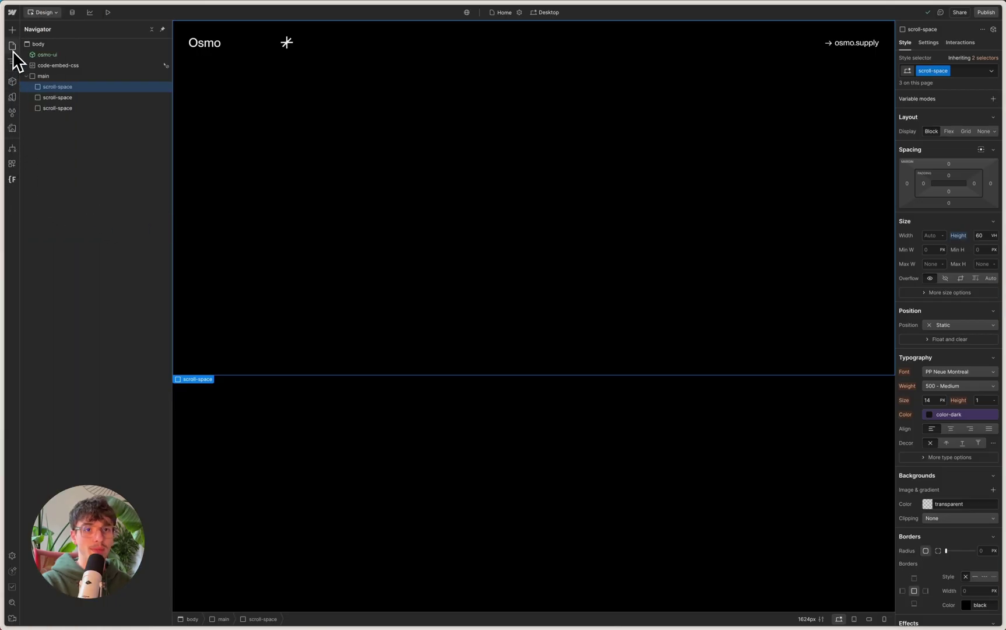
left_click(12, 46)
left_click(120, 78)
scroll(191, 352, "down", 10)
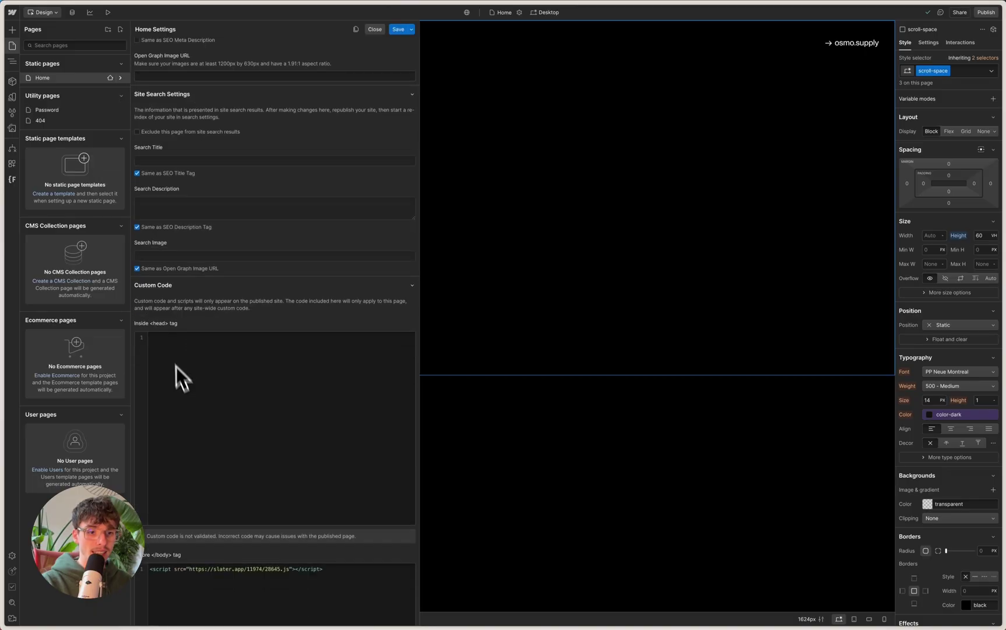
left_click(151, 402)
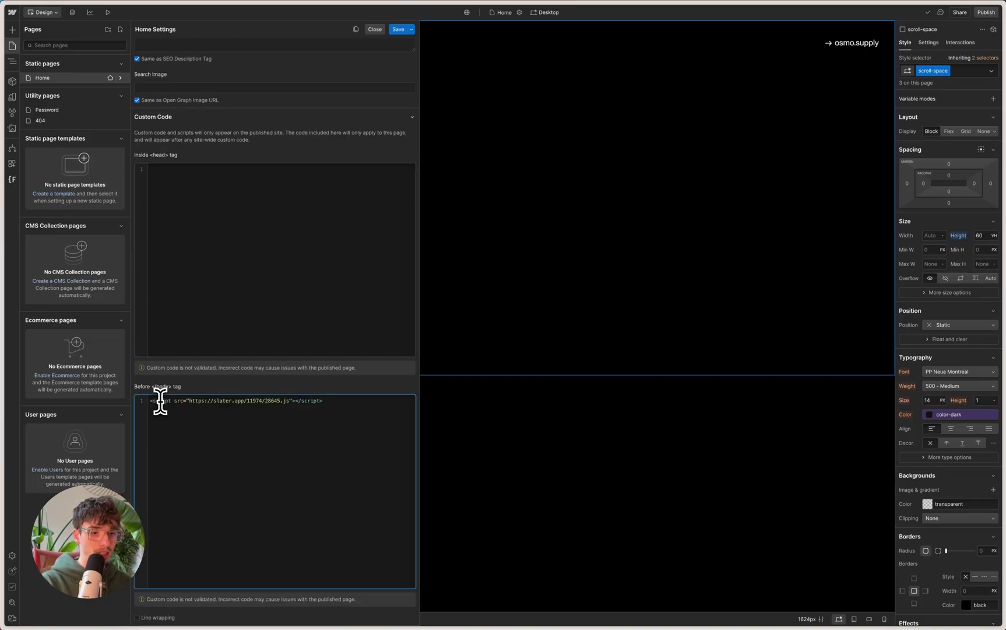
key("super+v")
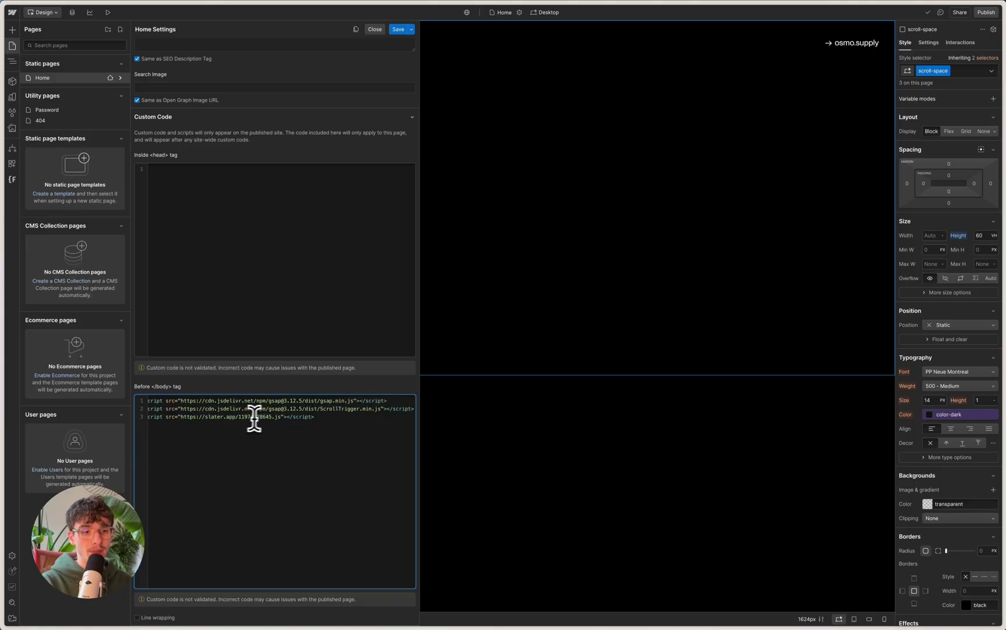
left_click(399, 30)
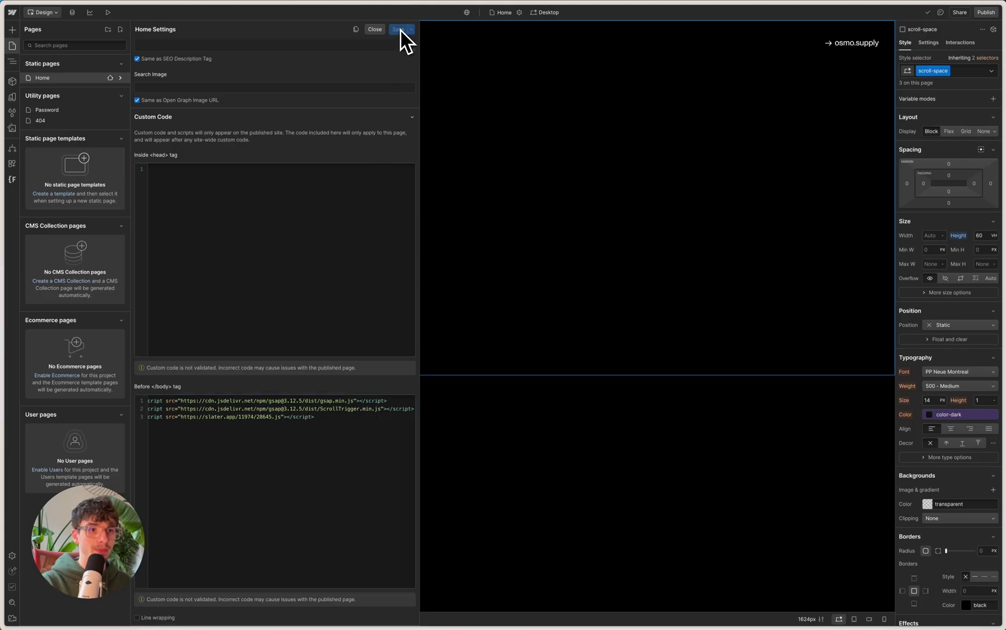
Step: Return to the Marquee with Scroll Direction resource and copy its Webflow structure
mouse_move(11, 233)
left_click(40, 172)
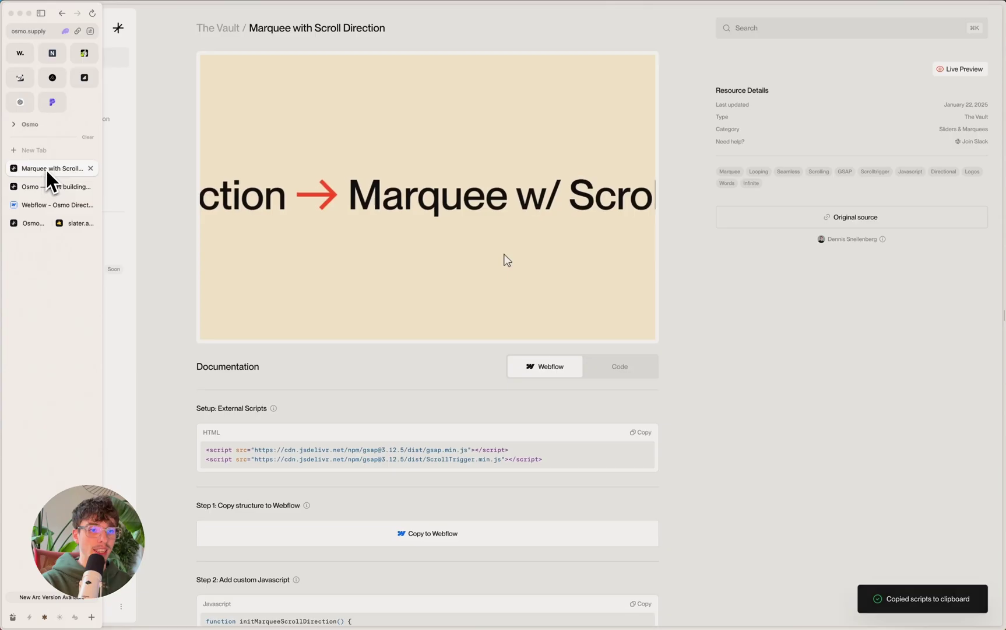
scroll(204, 242, "down", 3)
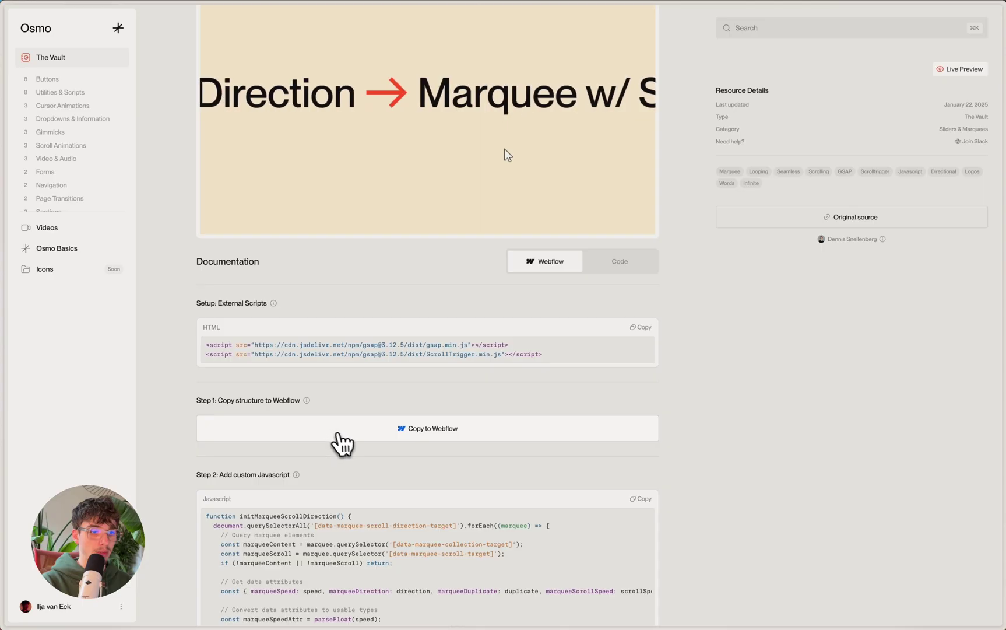
left_click(379, 433)
Step: Switch back to the Webflow project and paste the copied marquee structure into the main element
mouse_move(7, 124)
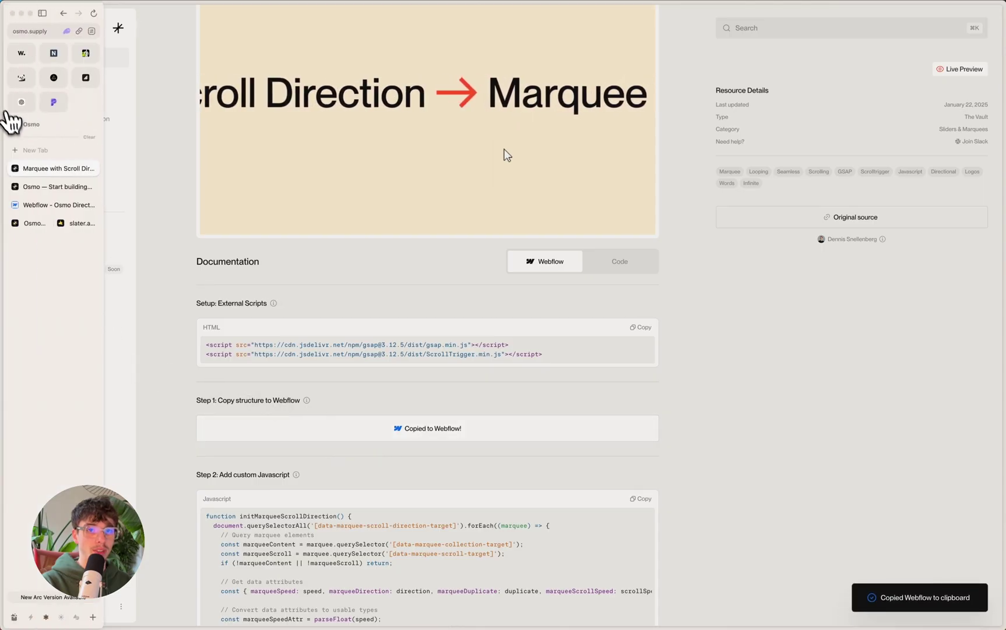
left_click(44, 206)
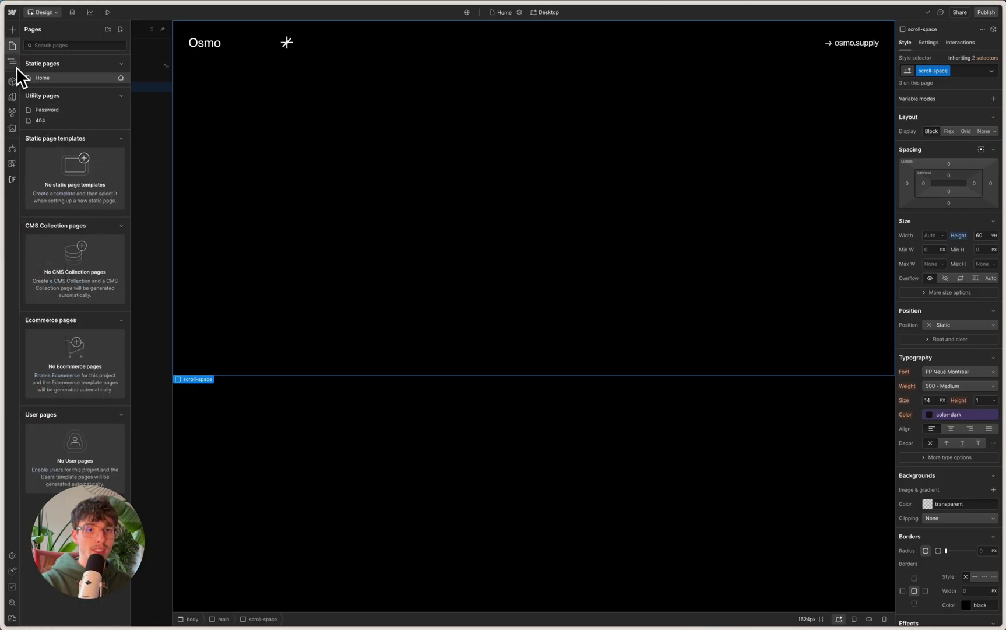
left_click(12, 61)
left_click(39, 78)
key("ctrl+v")
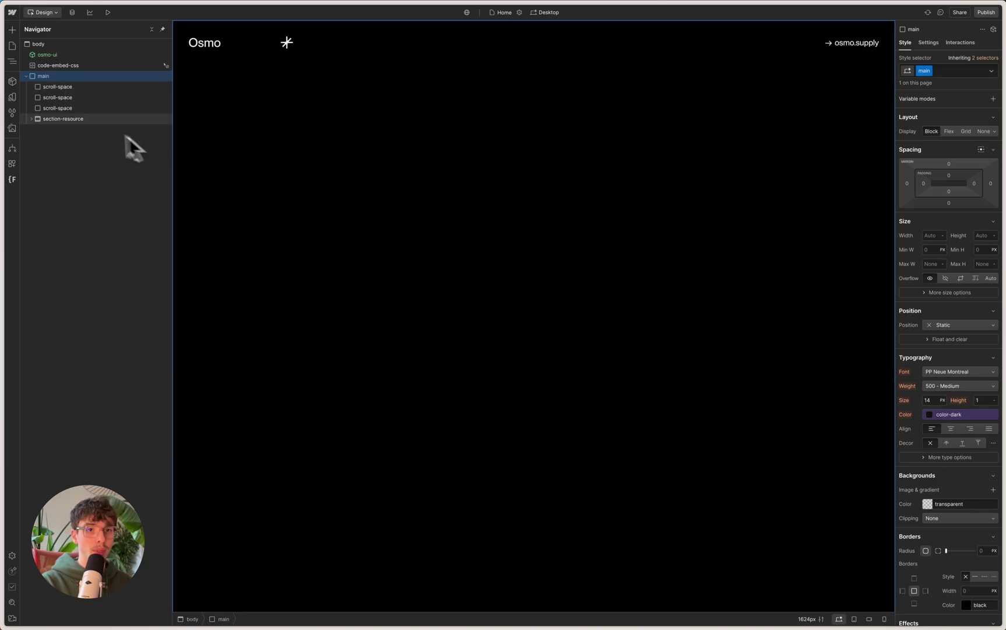
Step: Move section-resource directly below the first scroll-space block and check the marquees on the canvas
left_click_drag(85, 119, 76, 95)
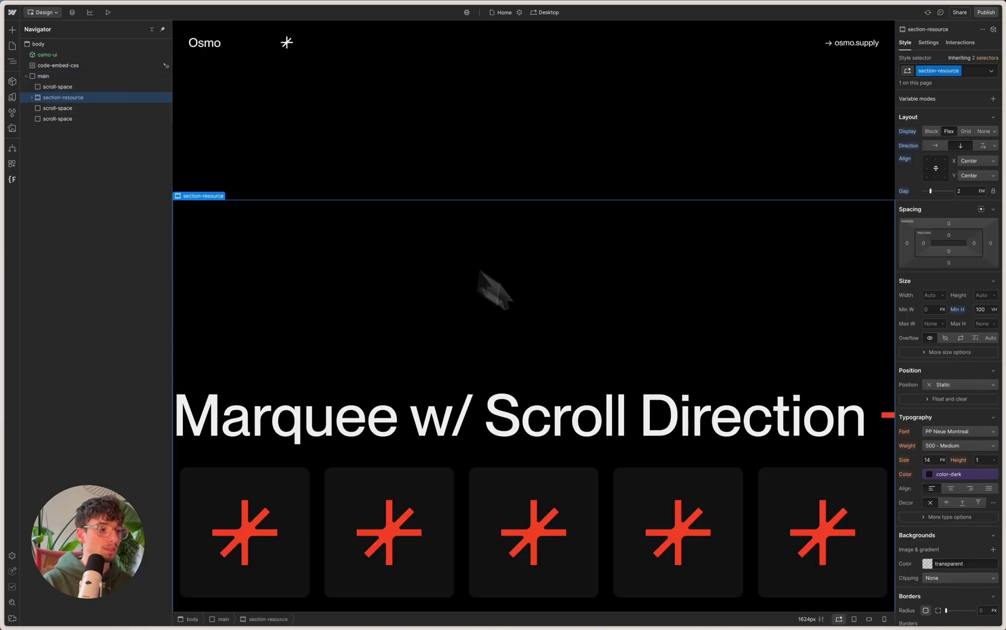
scroll(651, 394, "down", 6)
scroll(651, 341, "up", 4)
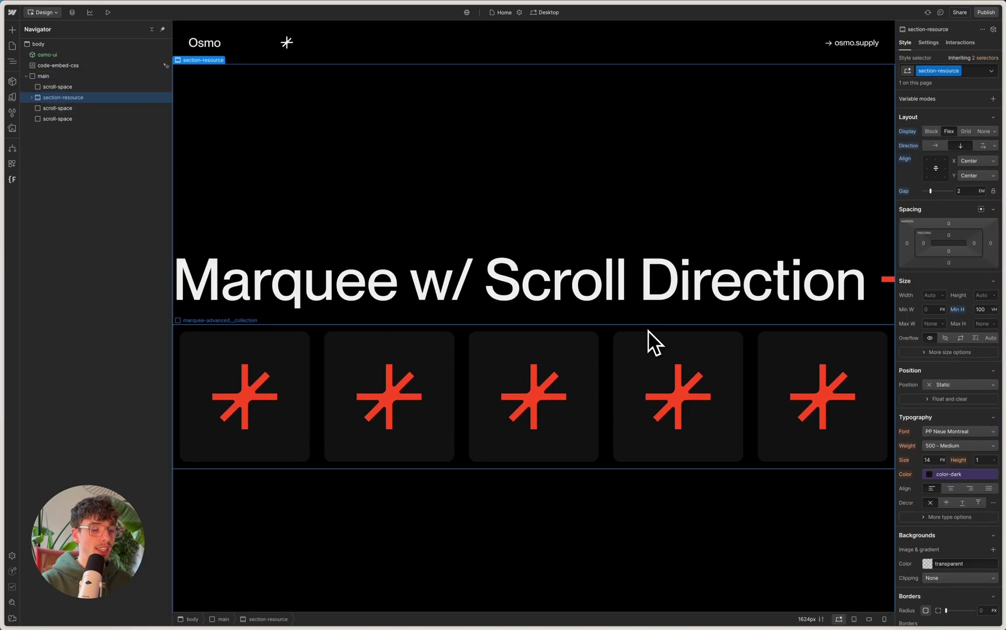
scroll(647, 338, "down", 1)
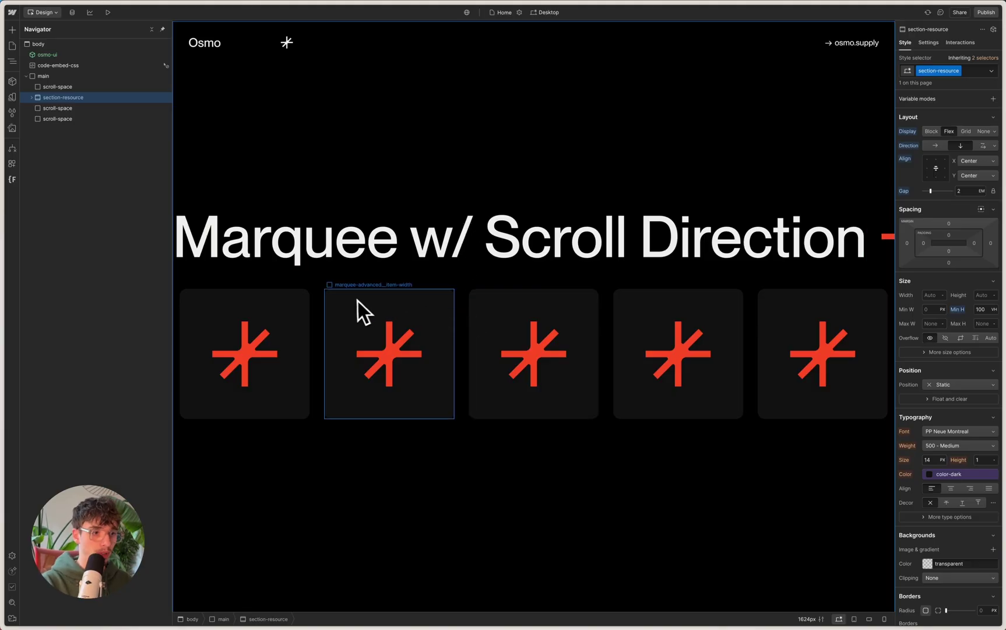
Step: Expand section-resource and examine the custom attributes in the settings of its first marquee-advanced element
left_click(32, 98)
left_click(77, 108)
key("d")
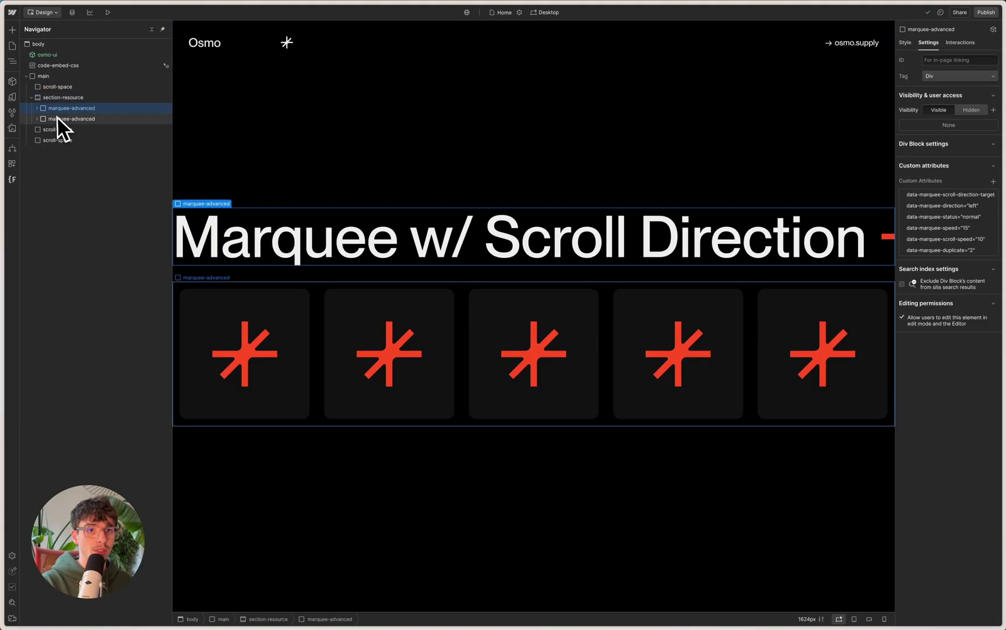
key("s")
key("d")
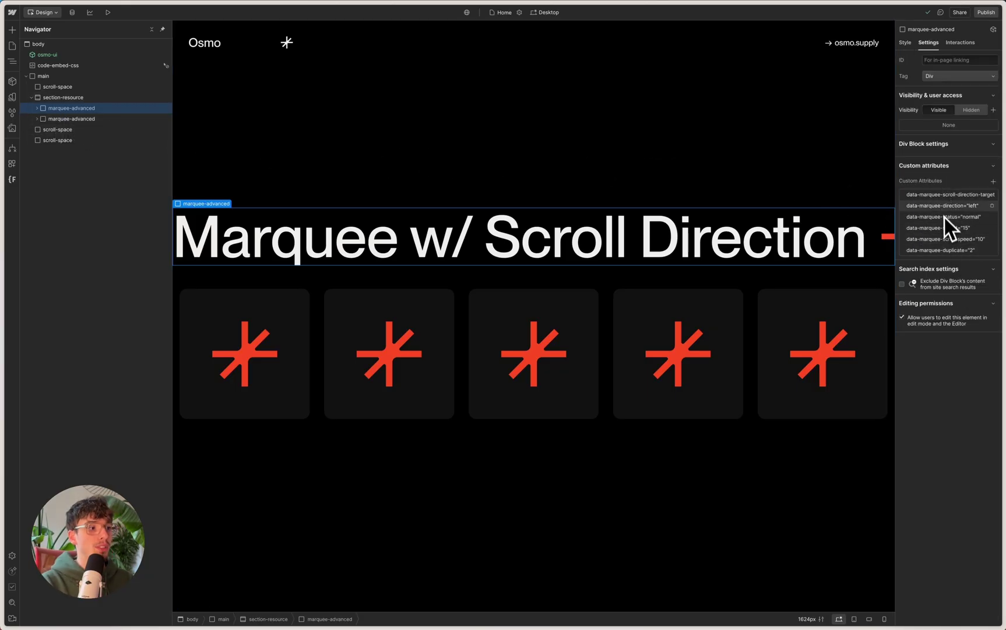
Step: Read the implementation notes on marquee direction, speed, scroll speed and duplication in the Osmo resource's documentation
mouse_move(2, 245)
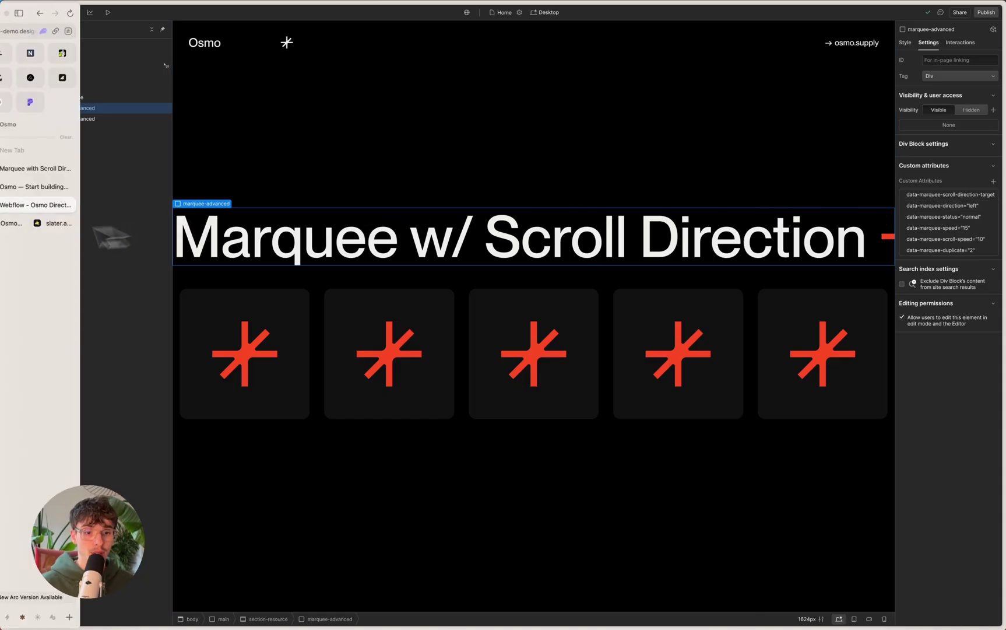
left_click(55, 168)
scroll(443, 233, "down", 10)
scroll(419, 260, "down", 10)
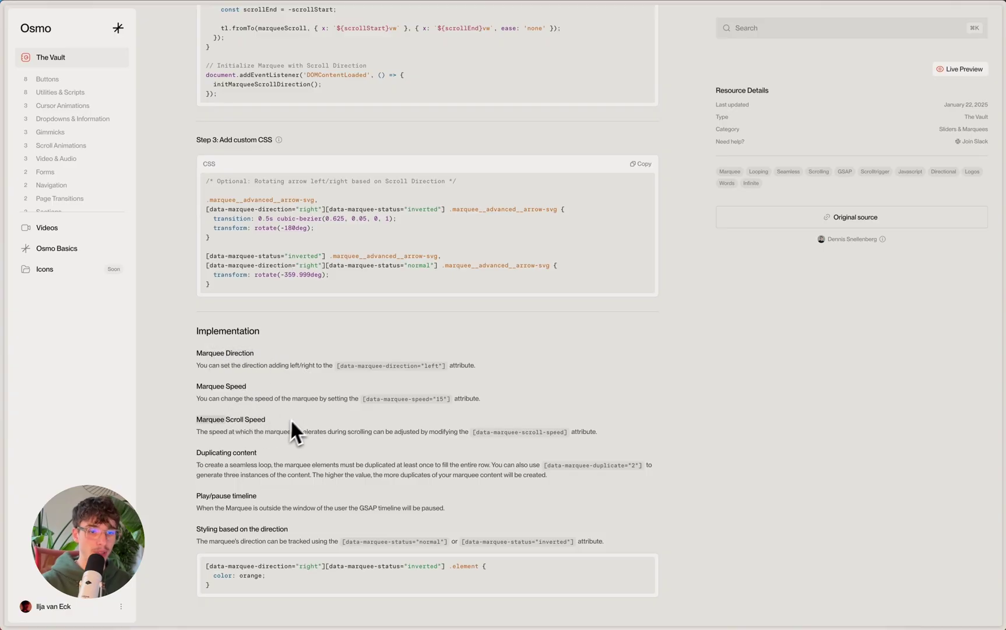
Step: Copy the resource's Step 2 custom JavaScript and paste it into the empty index.js file in Slater
scroll(256, 453, "up", 15)
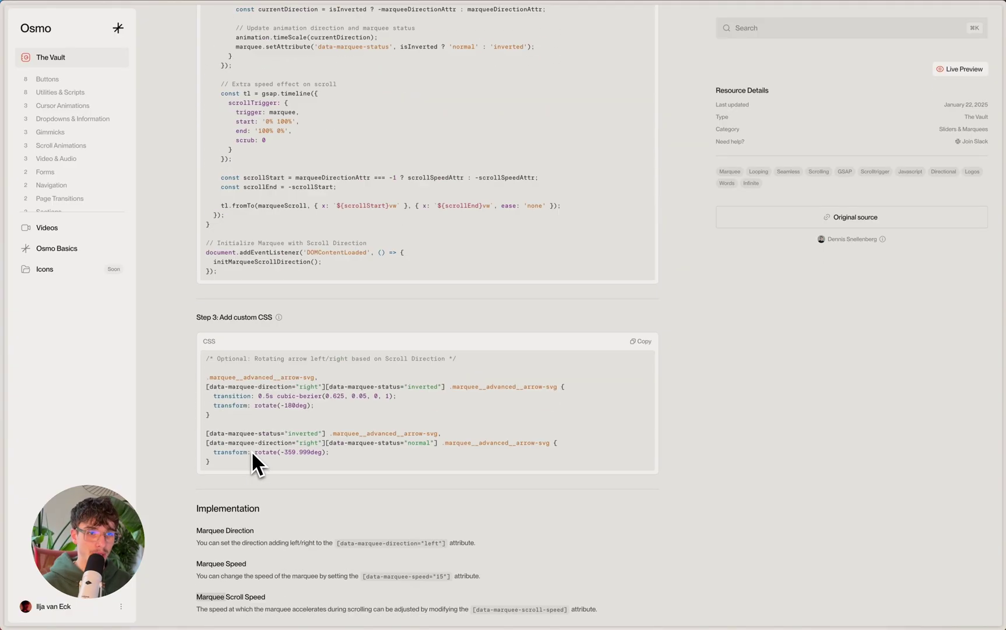
scroll(378, 460, "up", 5)
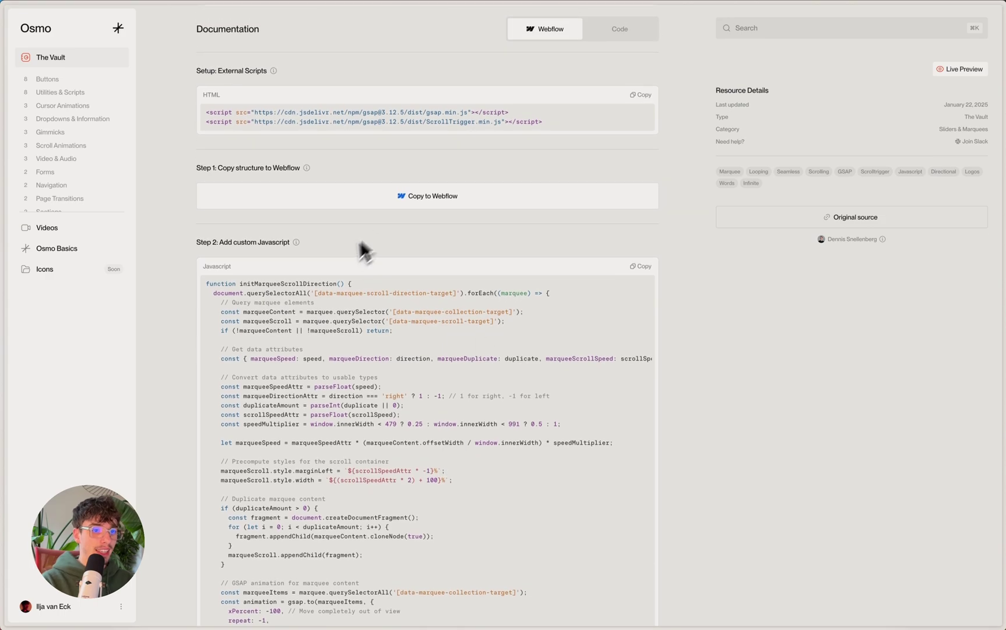
left_click(631, 275)
mouse_move(28, 246)
left_click(35, 225)
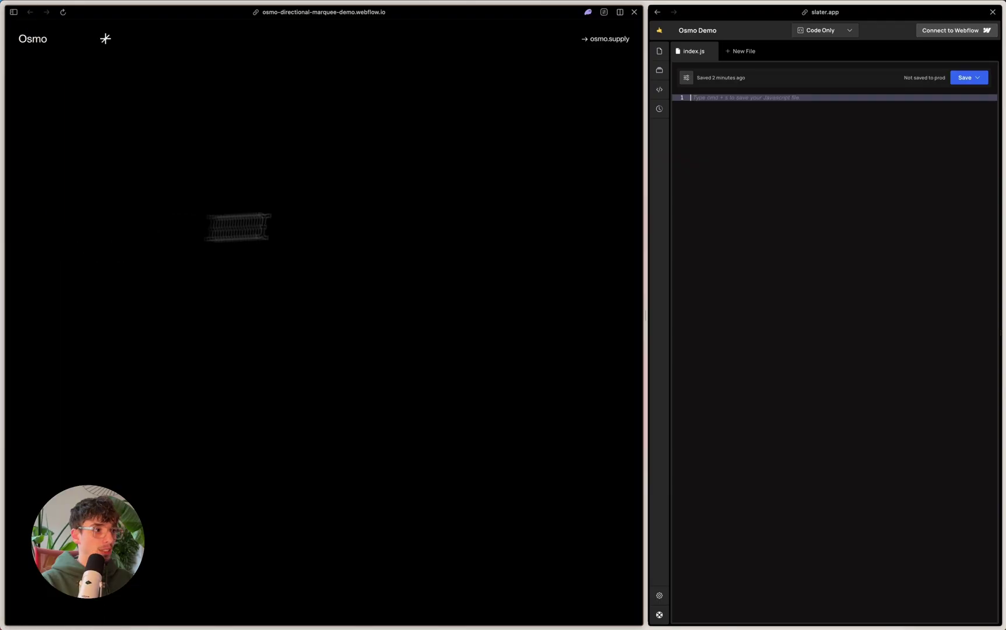
key("super+v")
Step: Remove the comment and DOMContentLoaded wrapper around initMarqueeScrollDirection() in index.js, save the file, and slightly widen the site preview pane
scroll(833, 198, "down", 5)
scroll(835, 199, "up", 15)
scroll(835, 198, "down", 10)
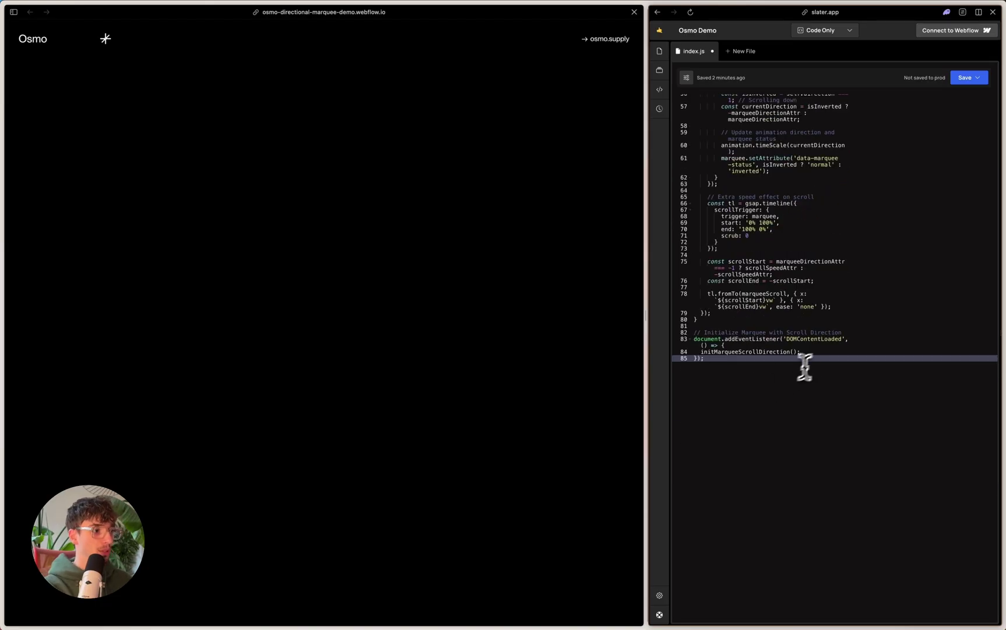
left_click_drag(779, 344, 693, 345)
key("BackSpace")
key("BackSpace")
key("BackSpace")
key("Down")
key("super+s")
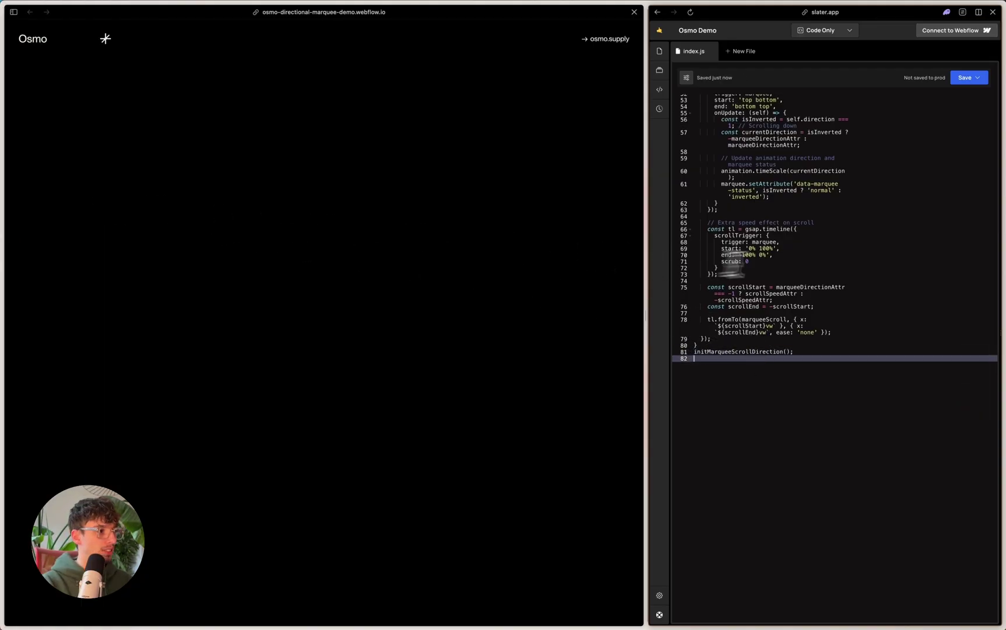
left_click_drag(647, 259, 653, 256)
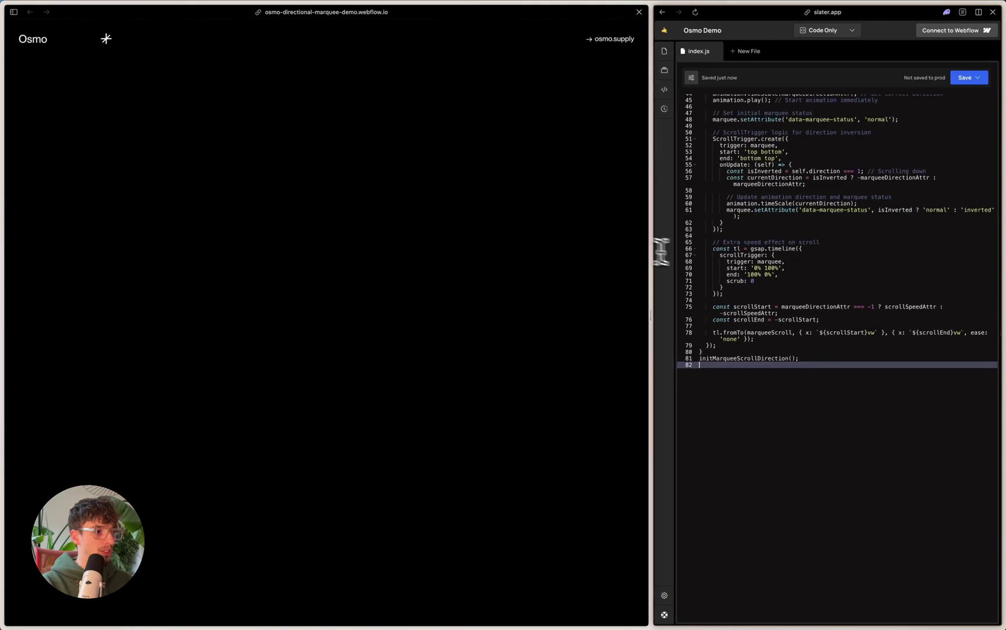
Step: Copy the optional arrow-rotation CSS from Step 3 of the Marquee with Scroll Direction resource in the Osmo Vault
left_click(828, 287)
left_click_drag(816, 359, 698, 360)
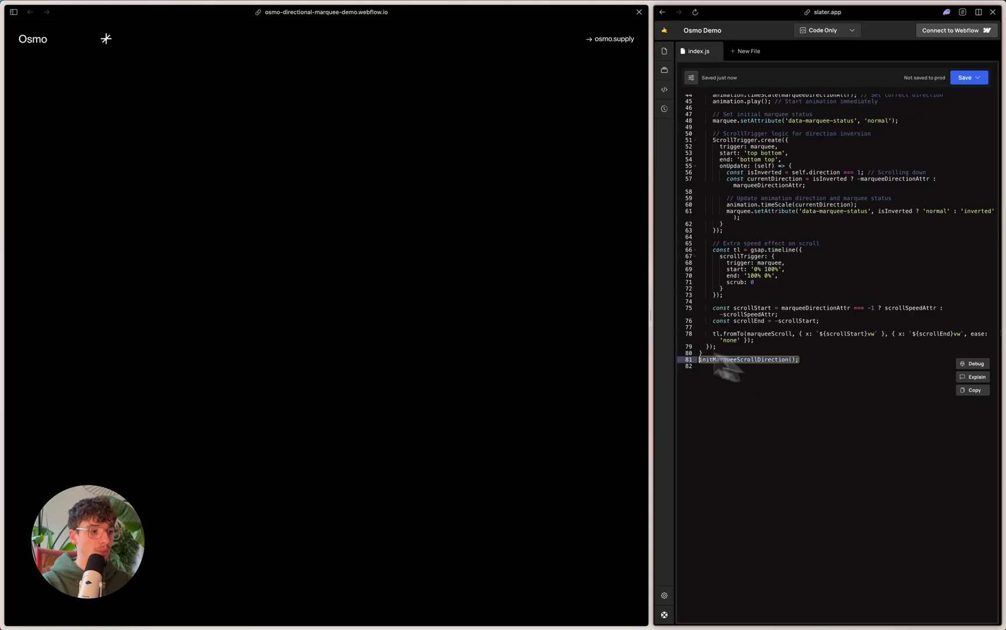
mouse_move(5, 220)
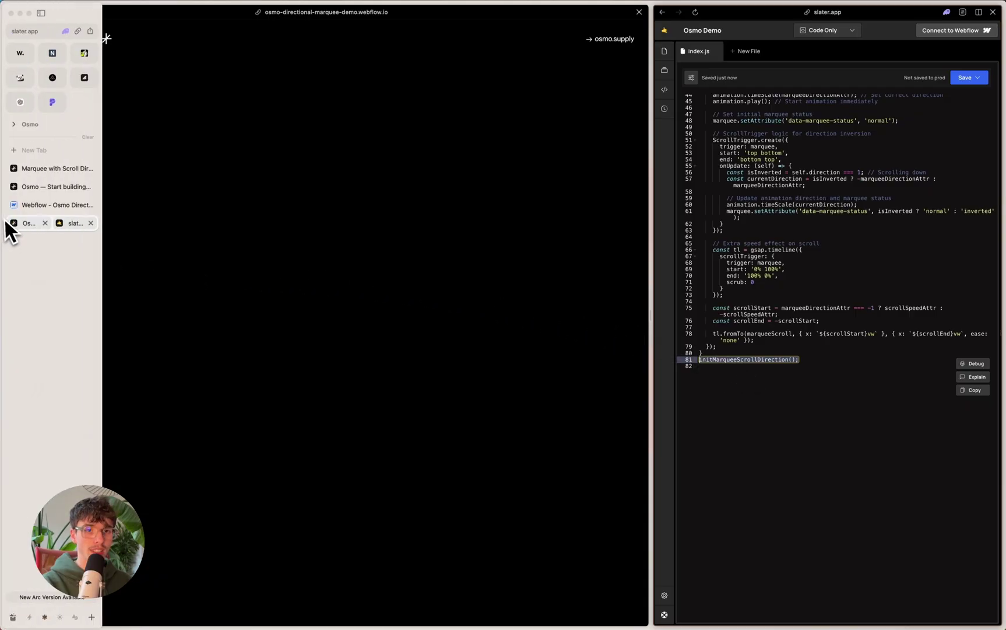
left_click(43, 169)
scroll(175, 262, "down", 10)
scroll(167, 263, "down", 2)
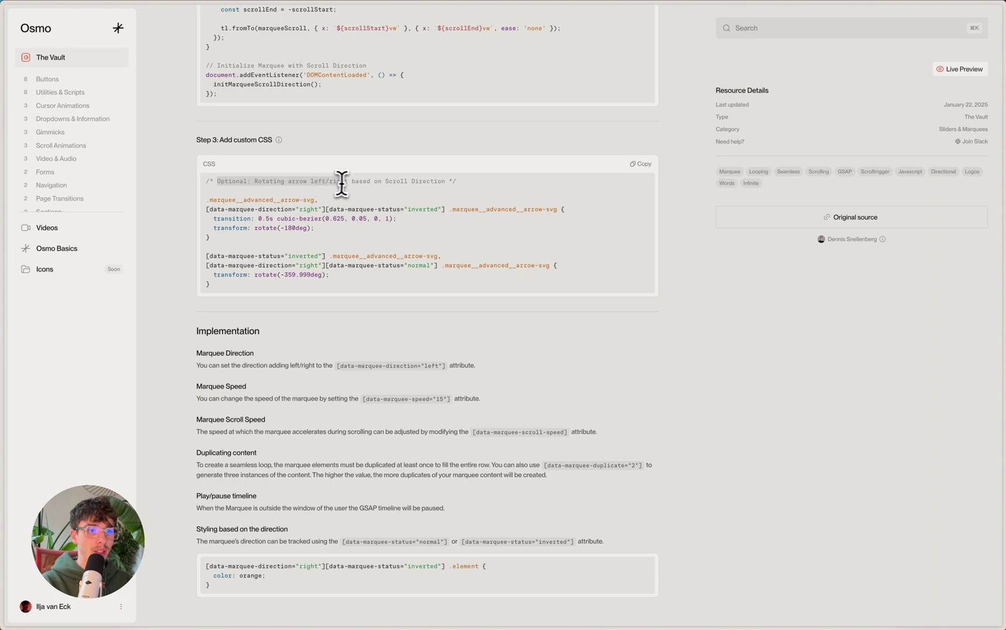
left_click(443, 185)
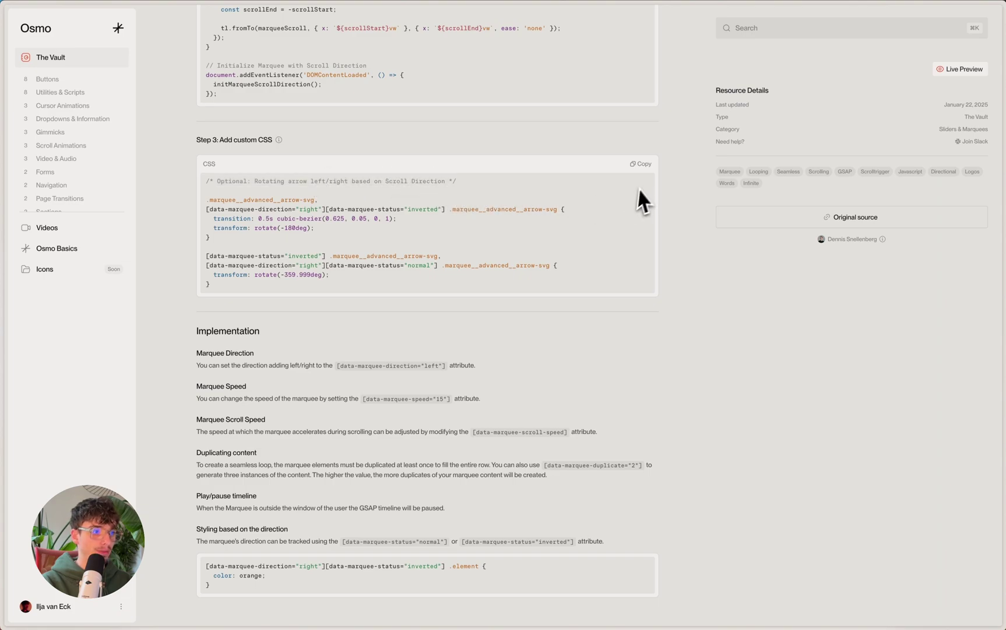
left_click(640, 164)
Step: In Webflow, save the code-embed-css element with the arrow-rotation CSS inside style tags, and publish the site to staging
mouse_move(11, 183)
left_click(26, 203)
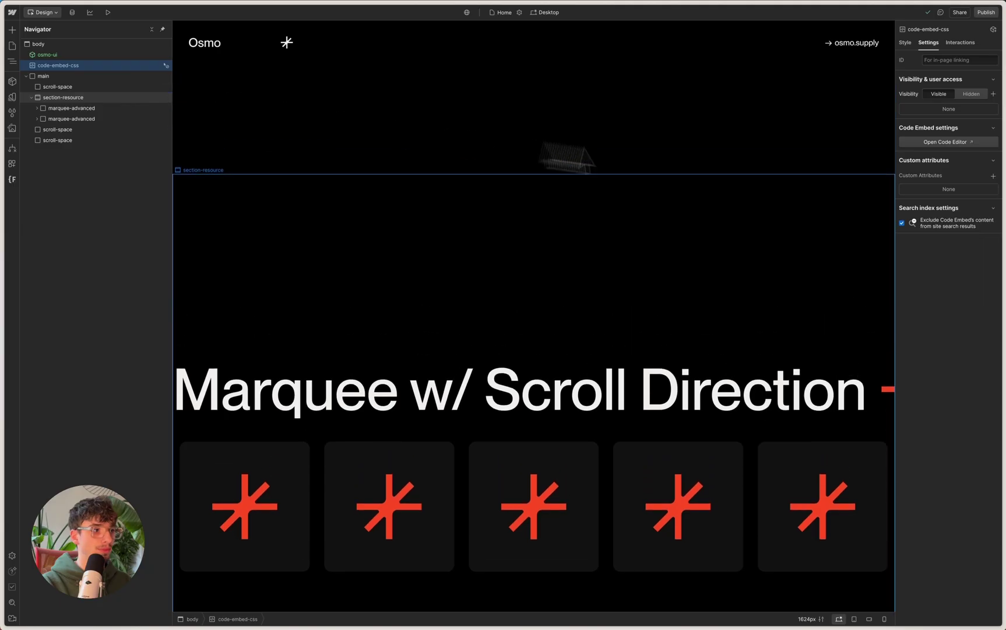
left_click(935, 143)
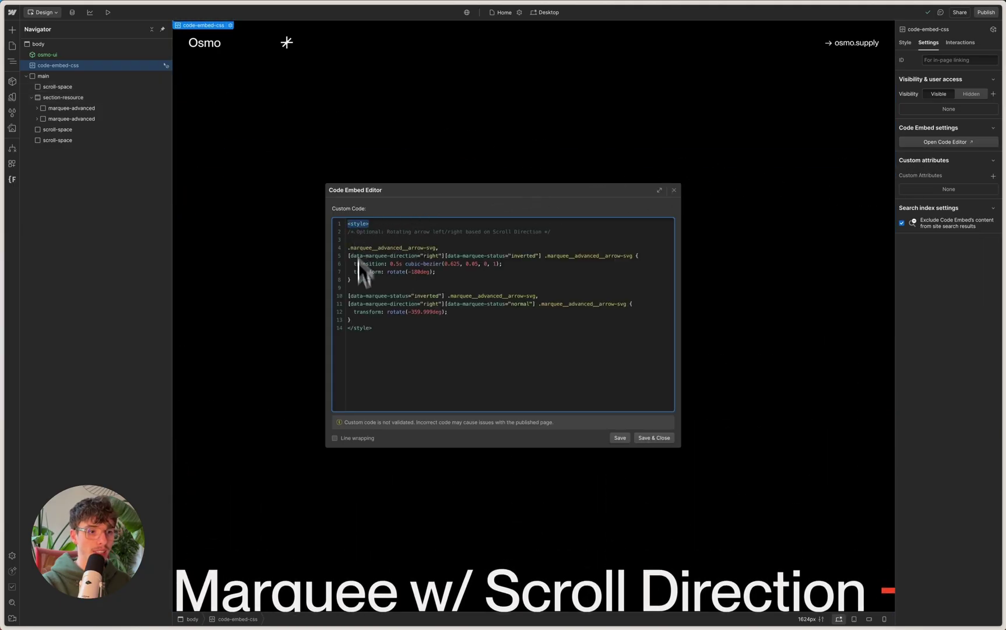
left_click(664, 438)
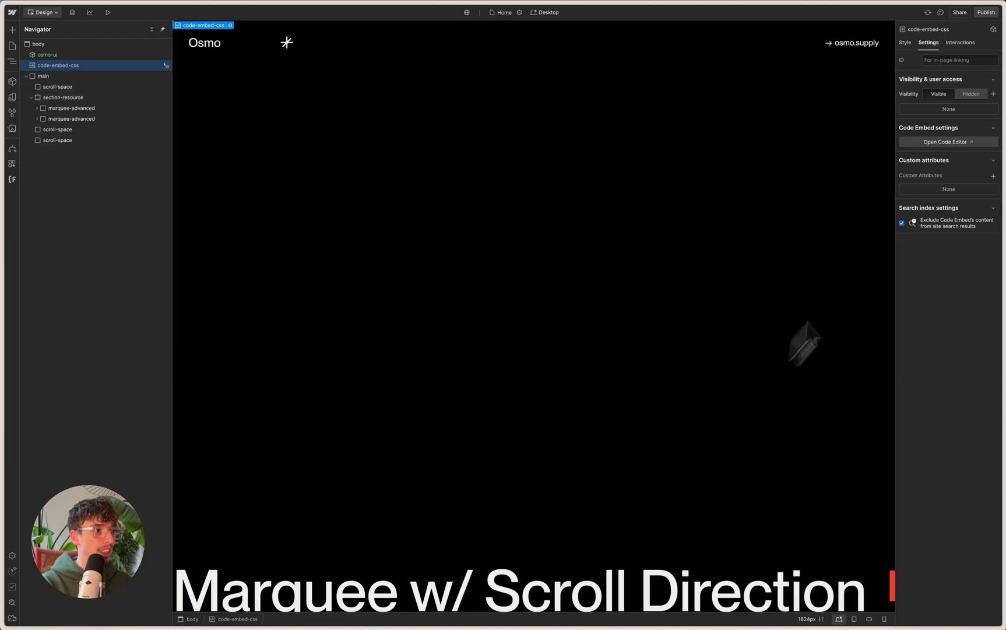
left_click(983, 14)
left_click(941, 135)
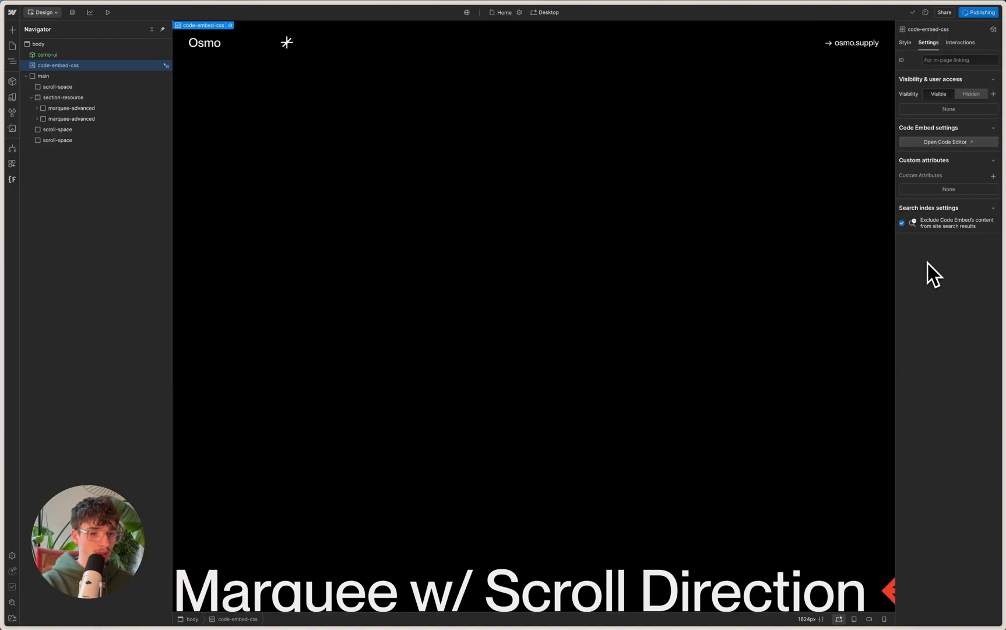
Step: Test both marquees on the published demo site in both scroll directions, checking their direction, scroll speed and arrow rotation
mouse_move(14, 61)
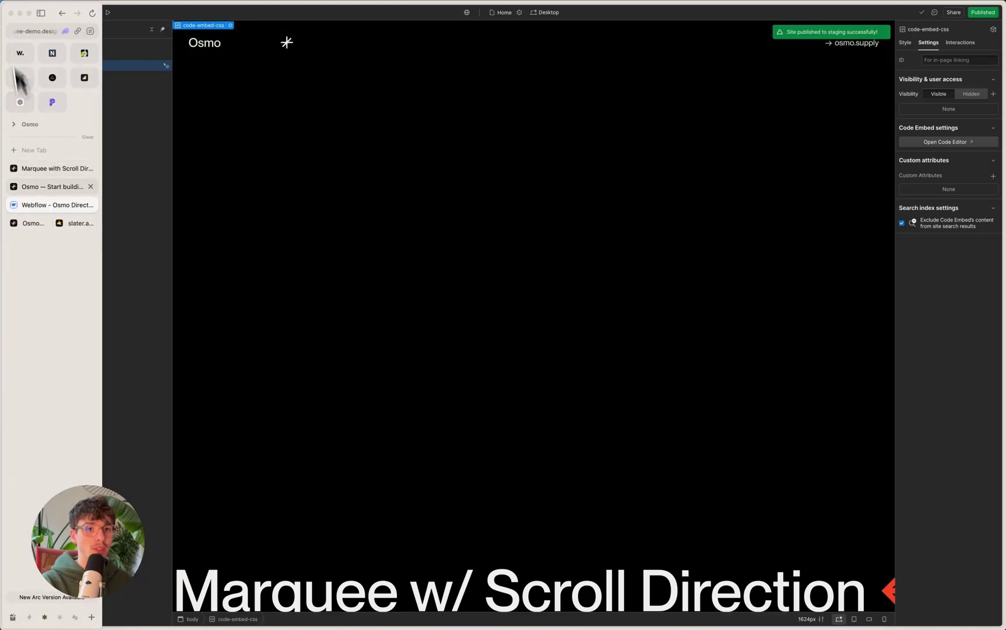
left_click(30, 220)
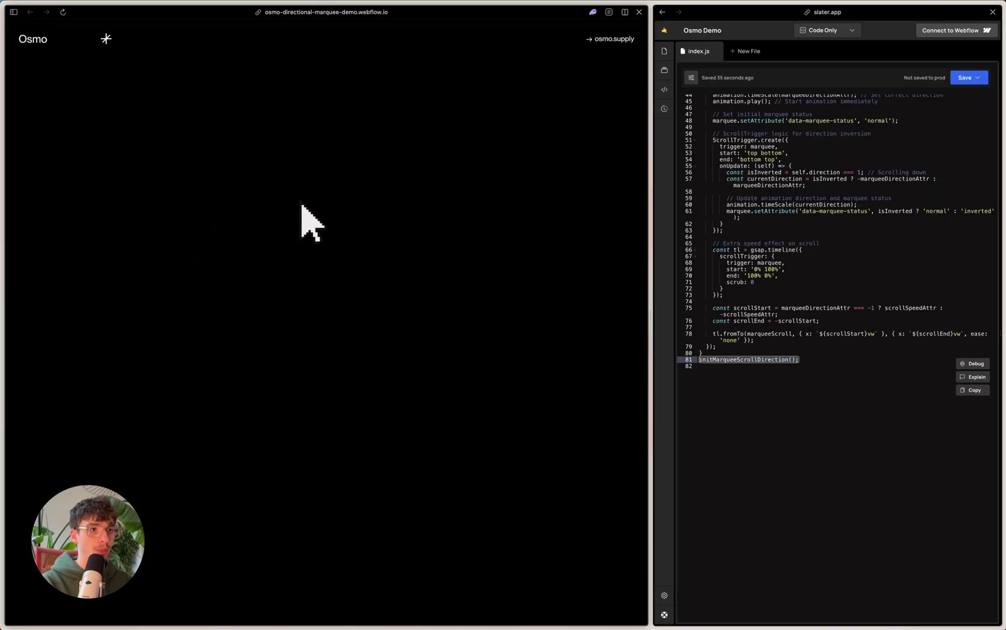
scroll(345, 211, "down", 4)
scroll(345, 211, "up", 3)
scroll(345, 207, "down", 5)
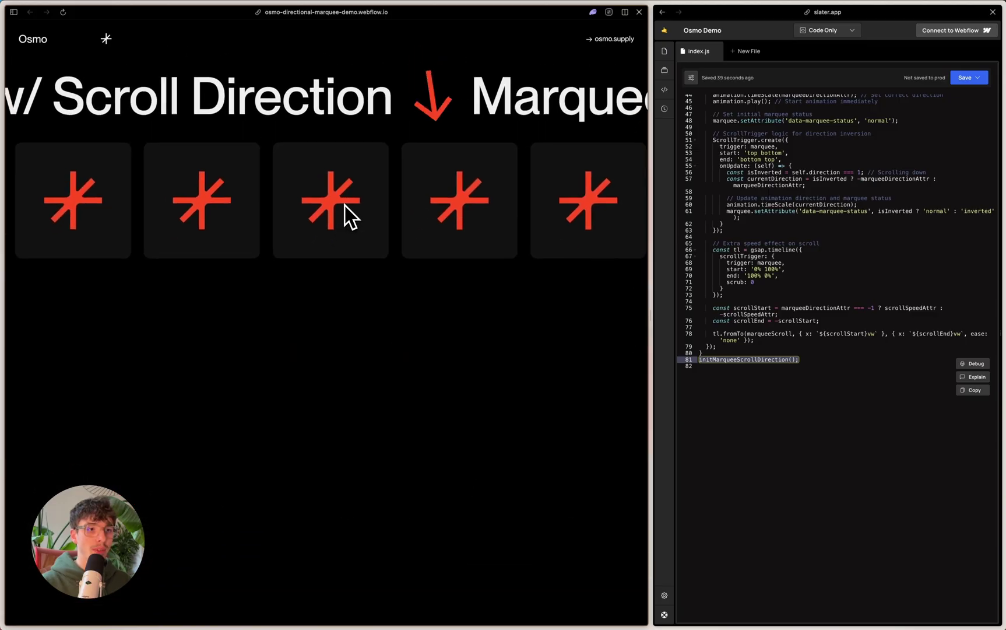
scroll(344, 205, "up", 5)
scroll(345, 210, "down", 3)
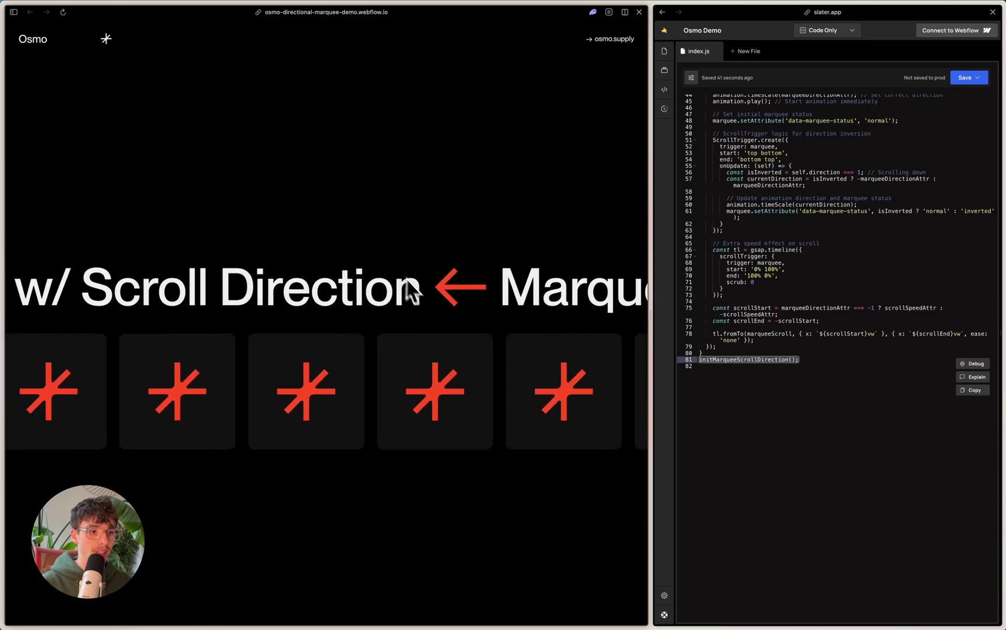
scroll(399, 293, "up", 2)
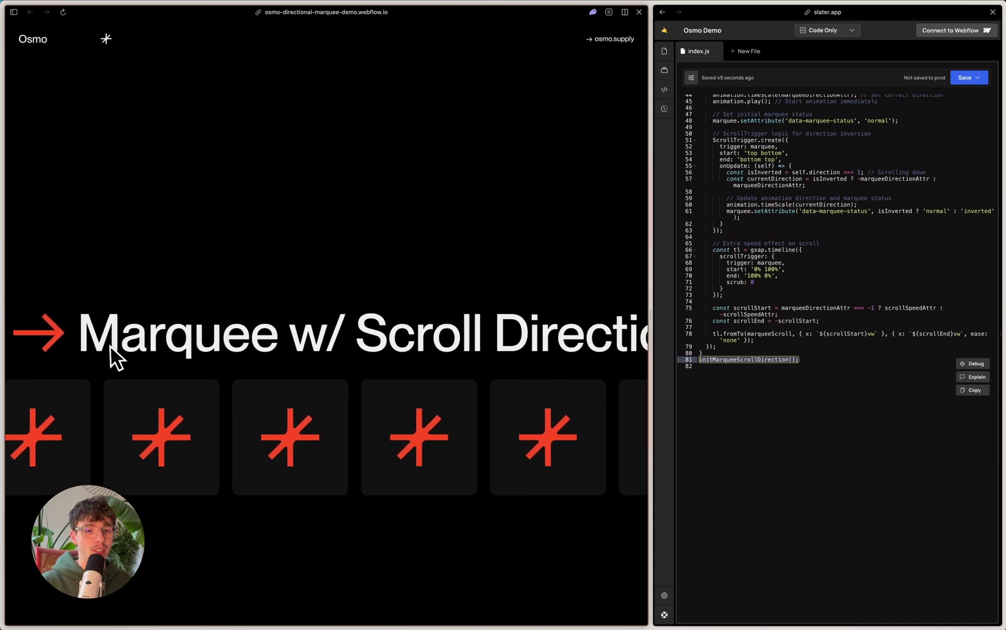
scroll(309, 318, "down", 2)
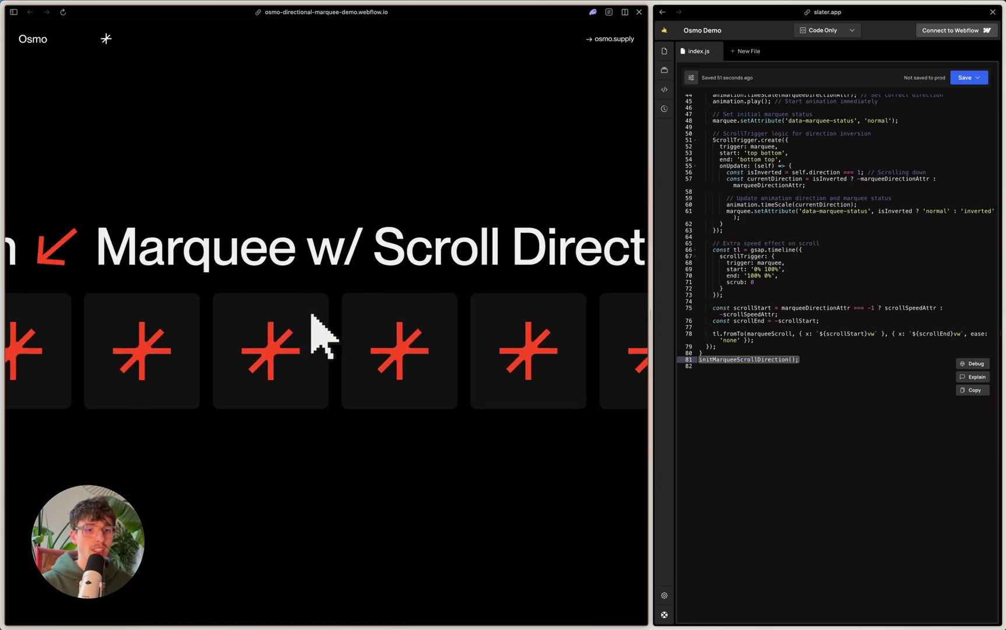
scroll(318, 335, "up", 5)
scroll(291, 343, "down", 2)
scroll(266, 321, "down", 2)
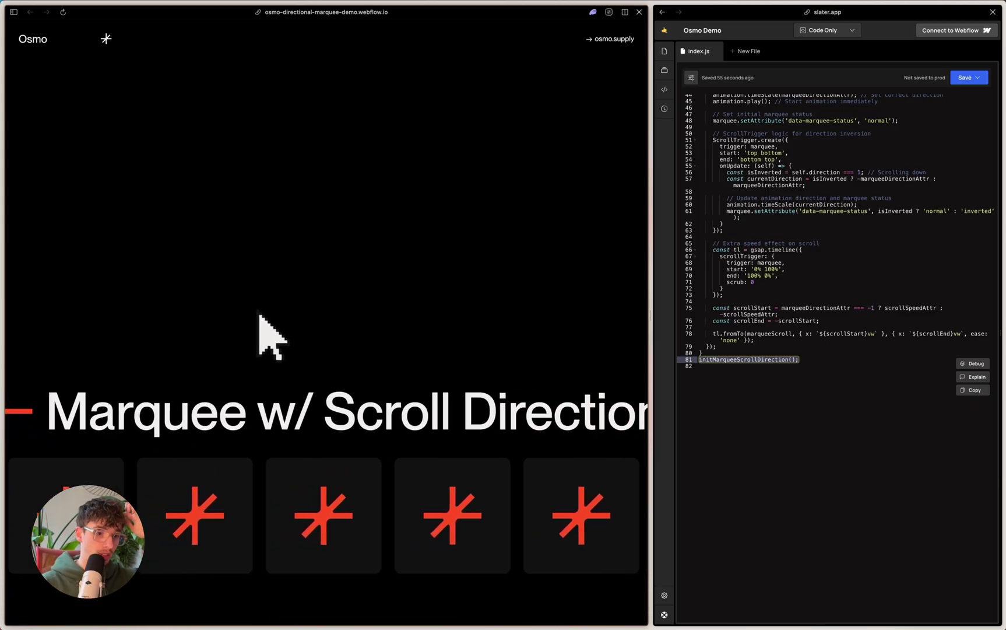
scroll(250, 323, "down", 1)
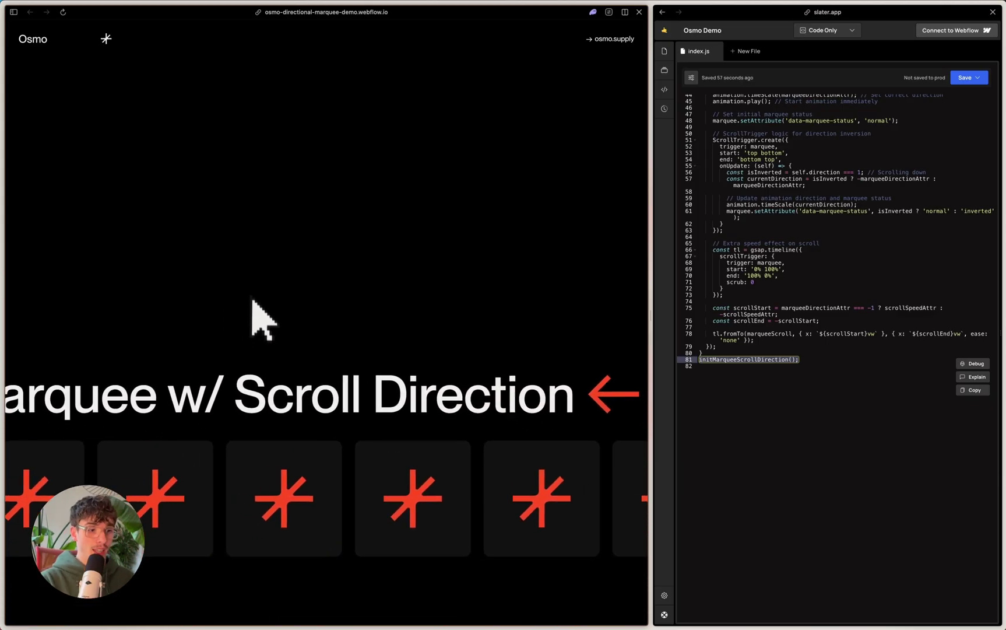
Step: Switch to Figma and examine the two crossing marquee banners in the Marquee Demo frame
mouse_move(85, 280)
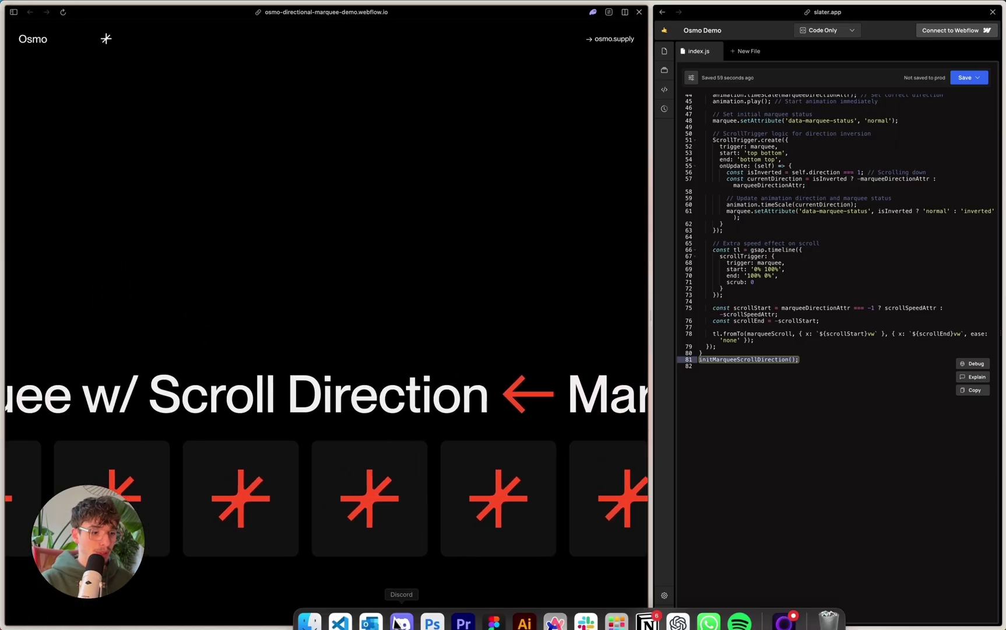
left_click(491, 607)
left_click(507, 430)
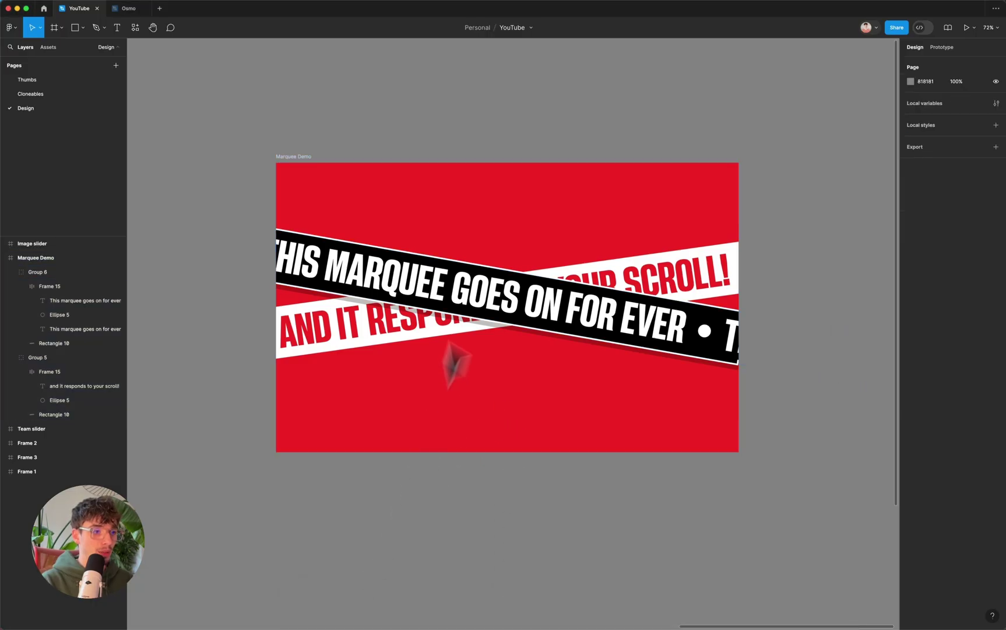
scroll(516, 270, "up", 2)
scroll(521, 302, "down", 2)
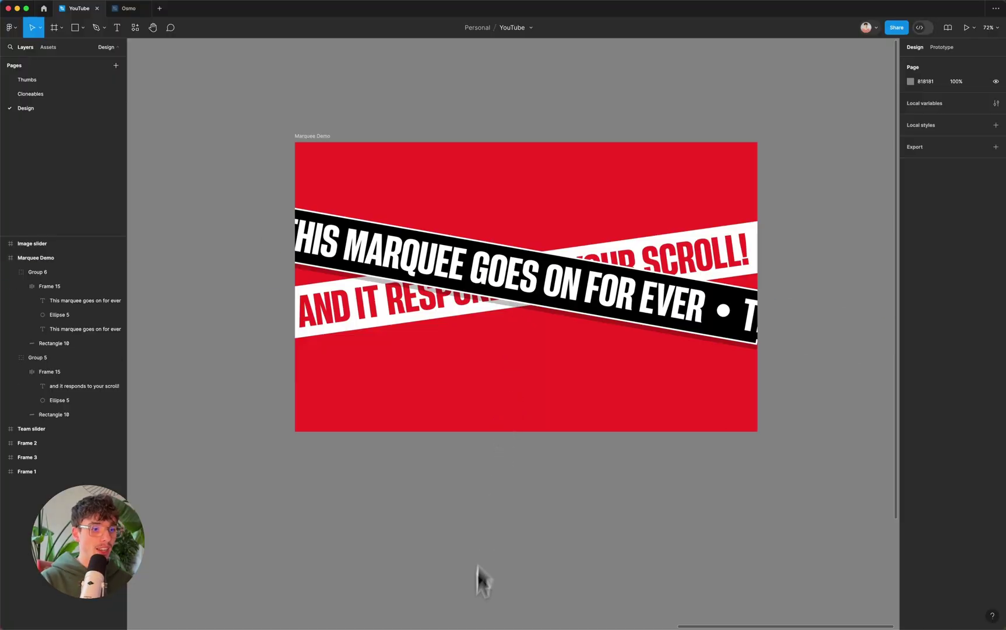
Step: Return to the Webflow designer and delete the second marquee-advanced element, the row of icon cards, from section-resource
mouse_move(469, 626)
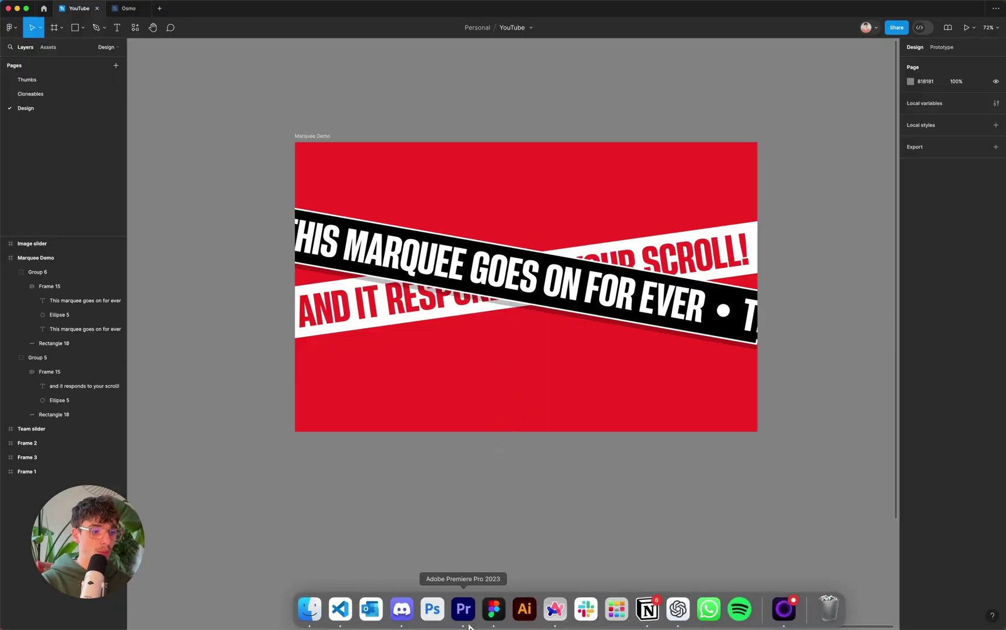
left_click(556, 609)
left_click(64, 201)
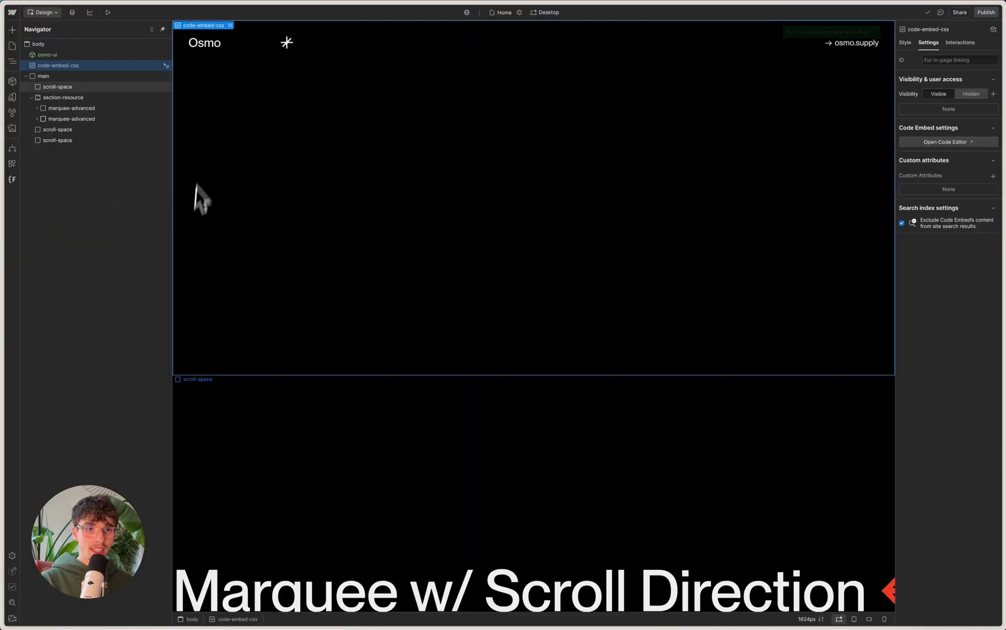
scroll(427, 225, "down", 6)
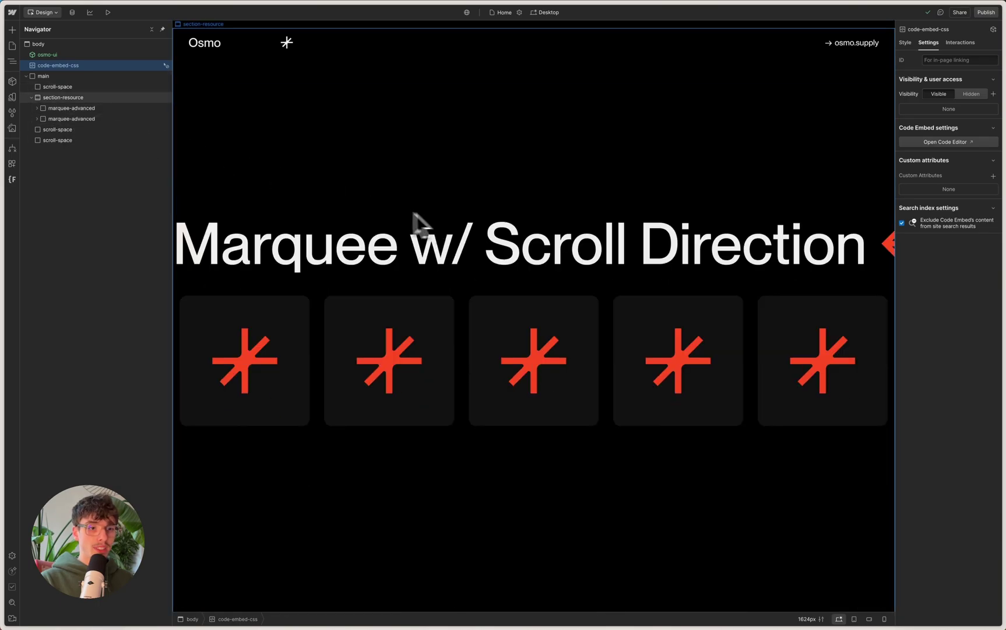
left_click(70, 109)
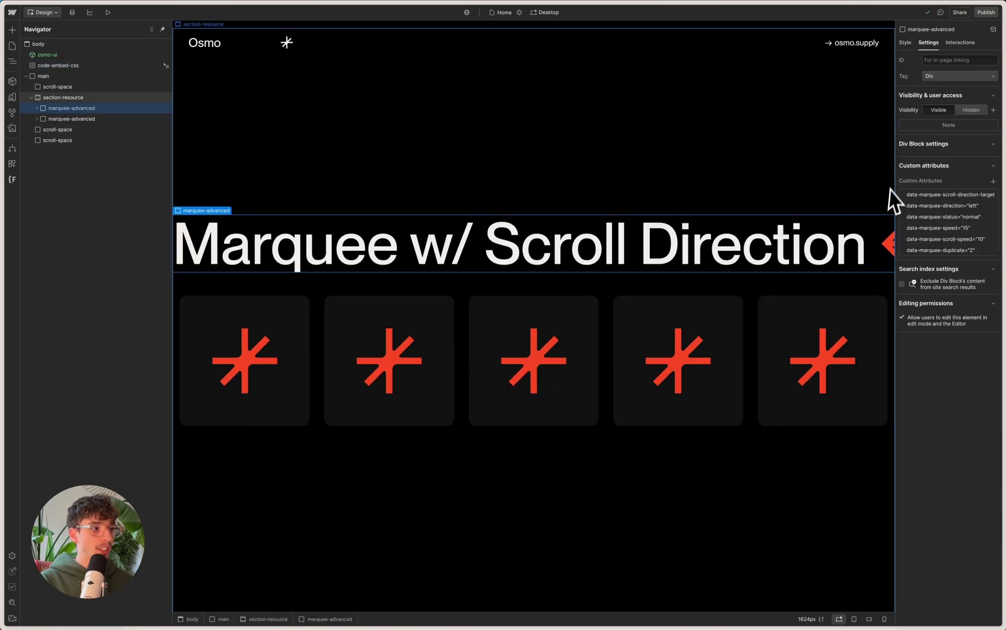
key("s")
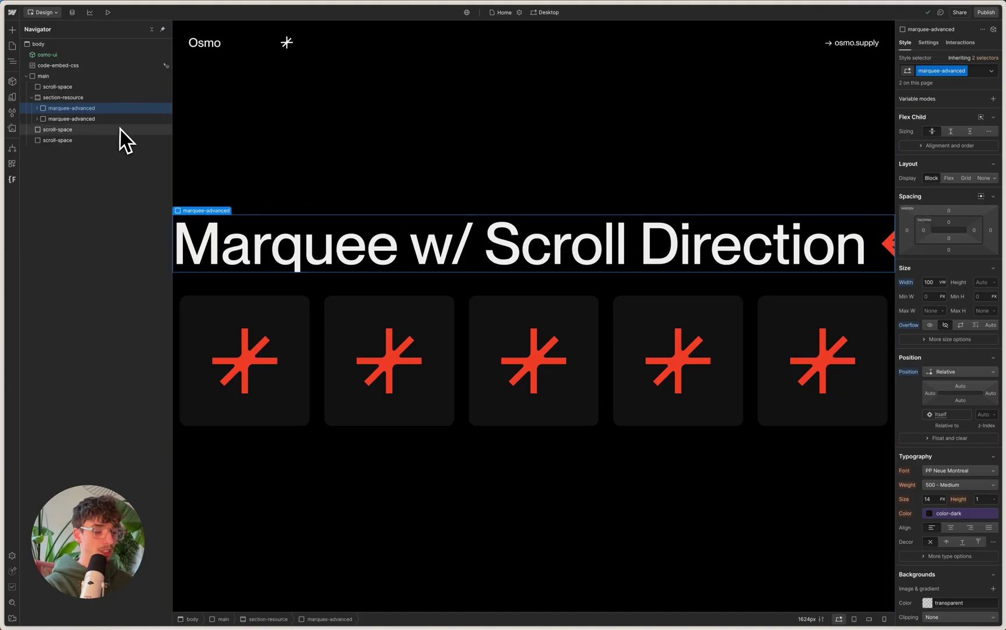
left_click(85, 120)
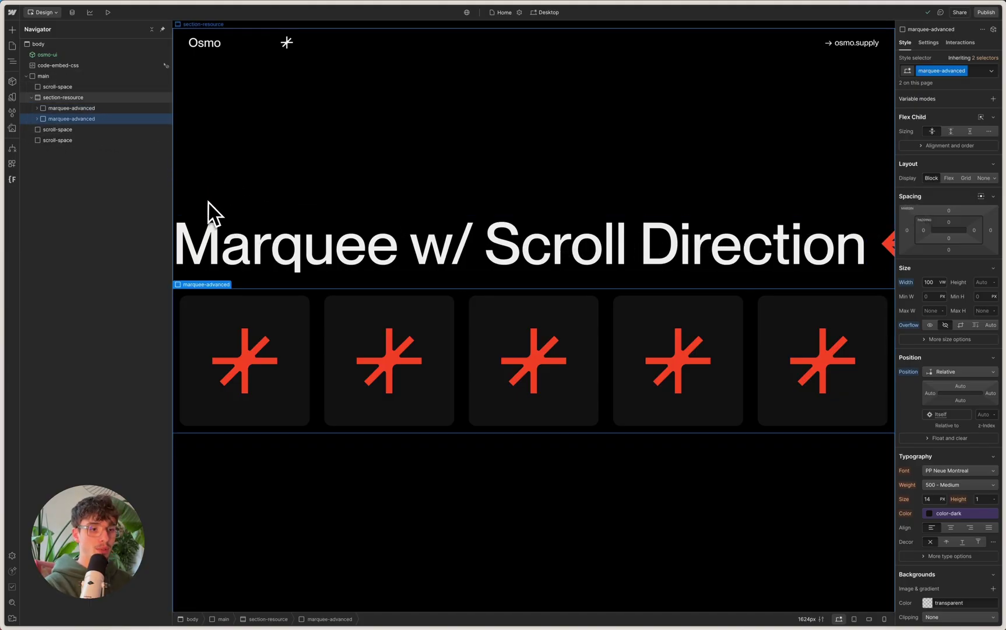
key("Delete")
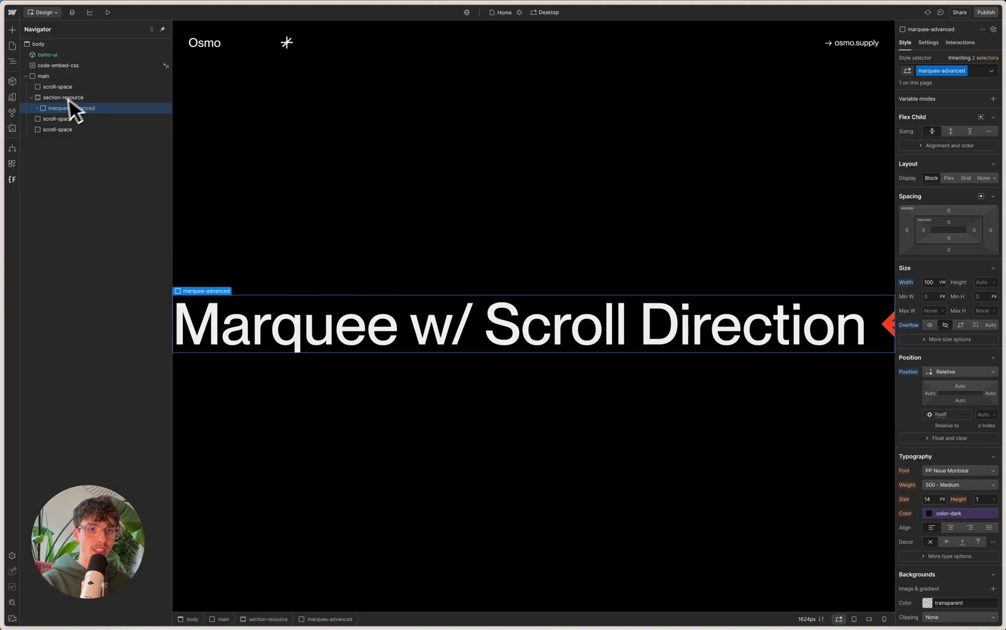
Step: Expand the remaining marquee-advanced element and examine the custom attributes of it and its scroll and collection children
left_click(42, 119)
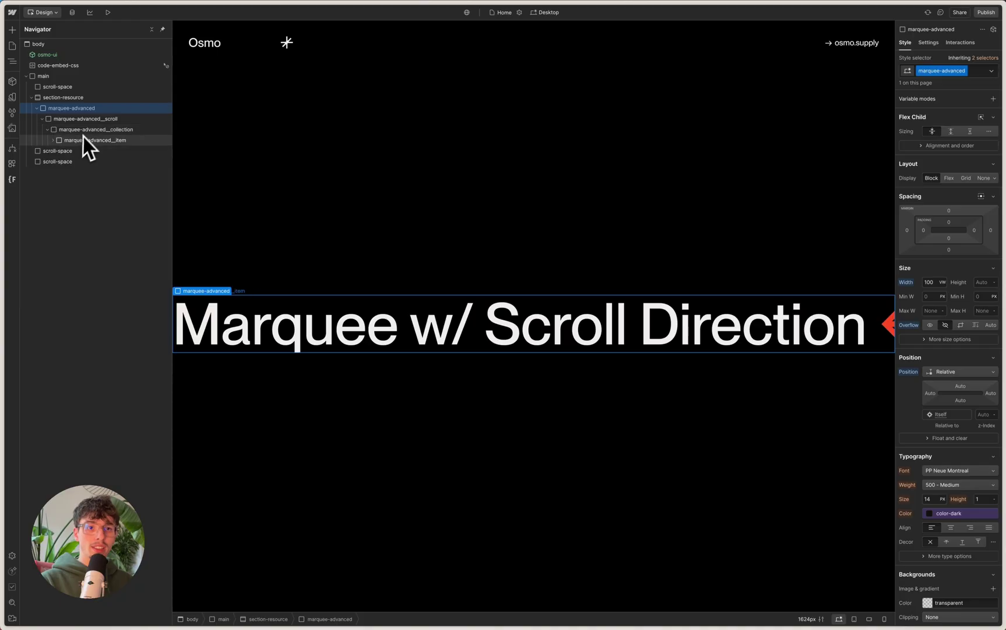
left_click(52, 141)
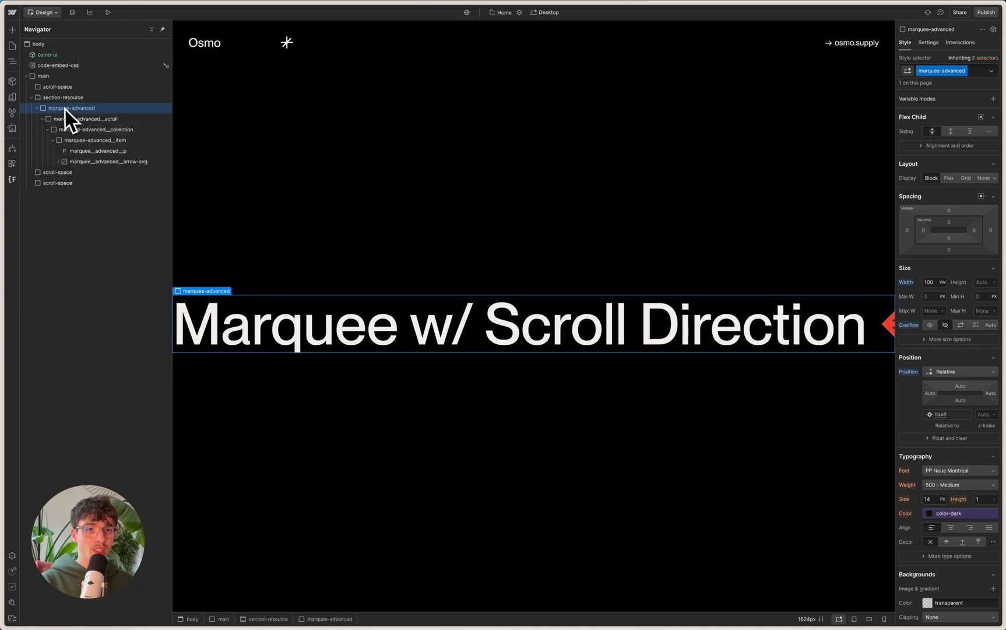
key("d")
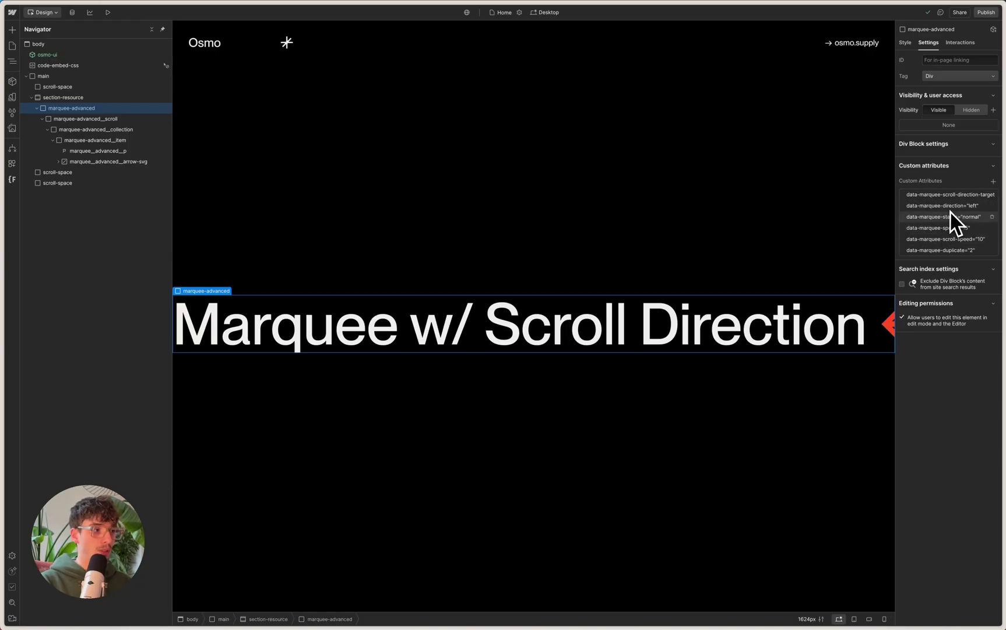
left_click(76, 119)
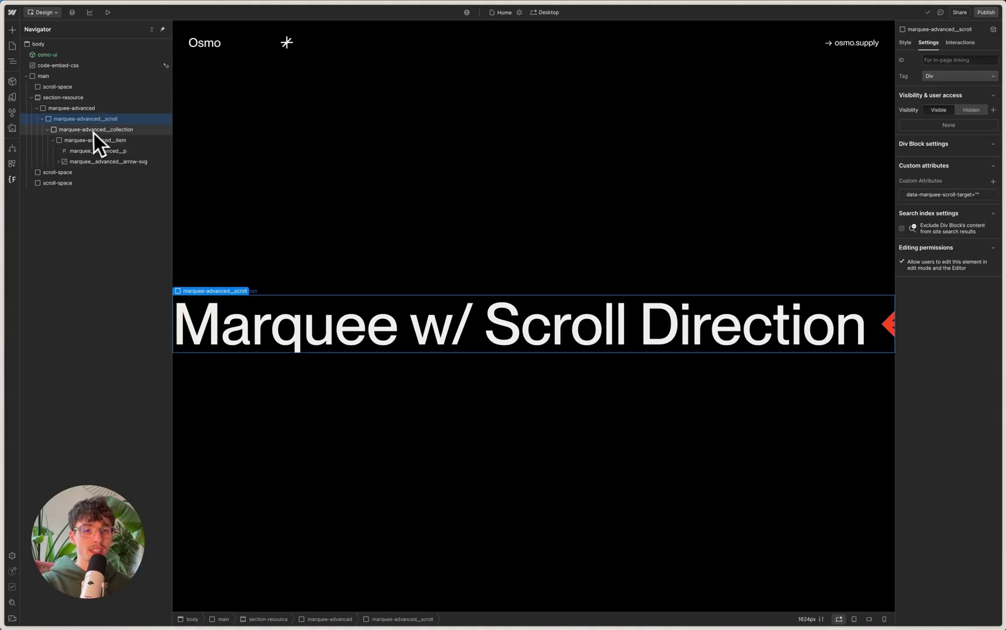
left_click(99, 131)
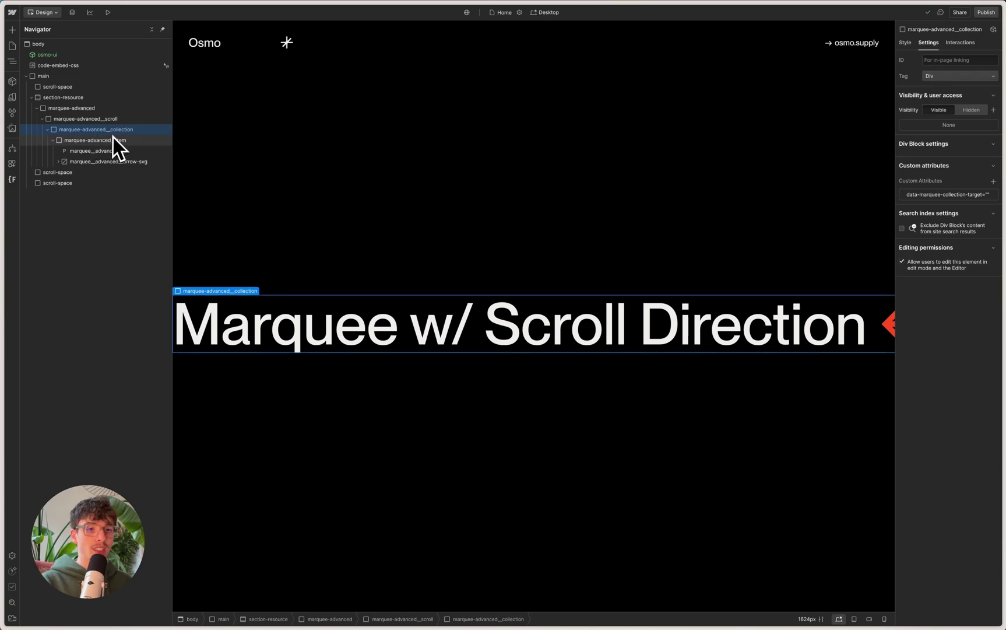
left_click(52, 141)
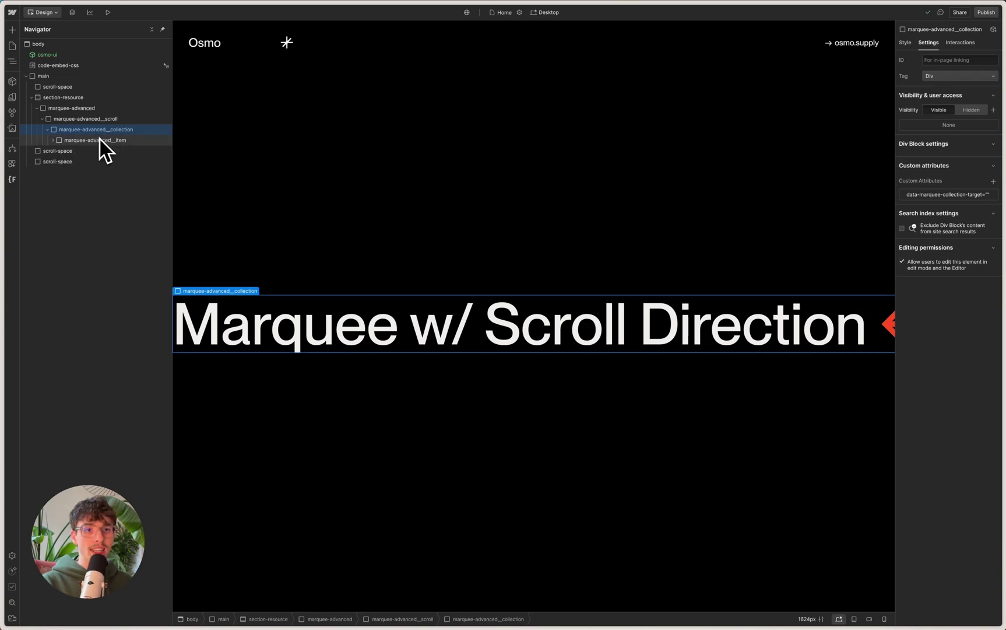
Step: Inspect marquee-advanced__item and its paragraph, then switch to Figma and examine the black banner's text and dot separator
left_click(85, 141)
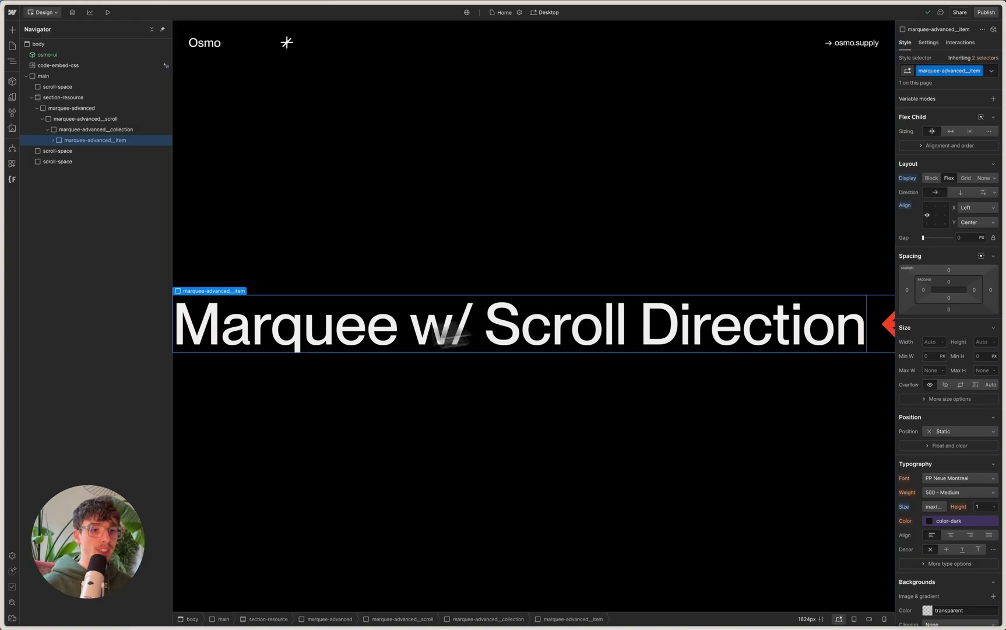
left_click(606, 323)
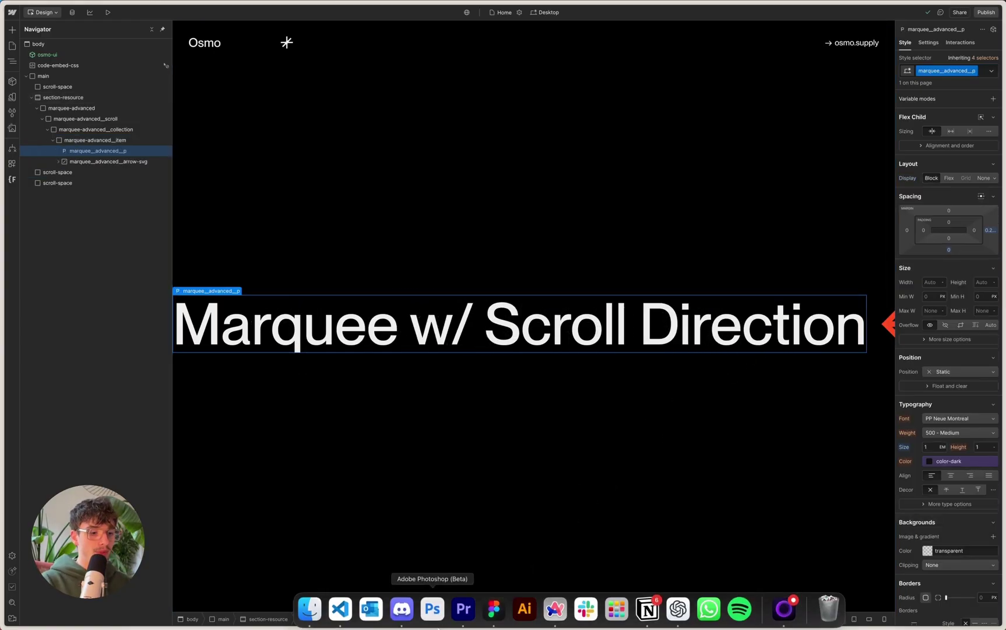
left_click(492, 618)
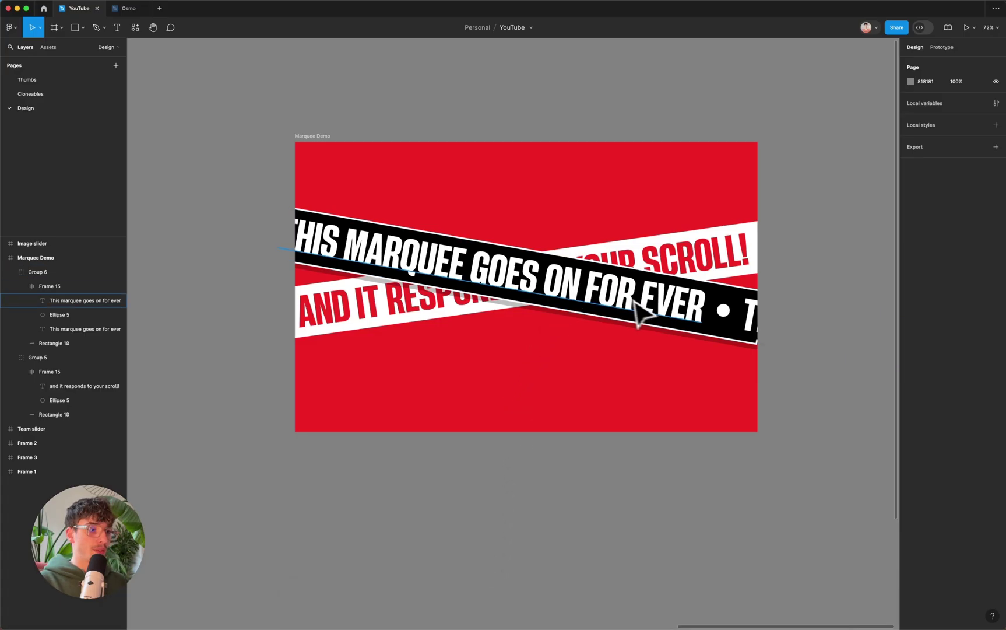
left_click(647, 312, "super")
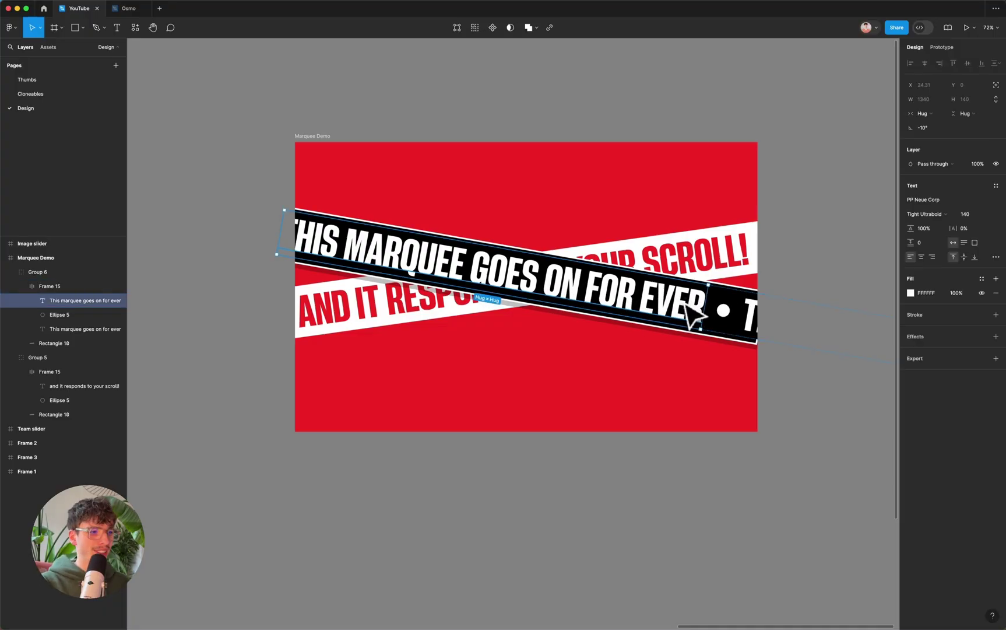
scroll(702, 321, "up", 5)
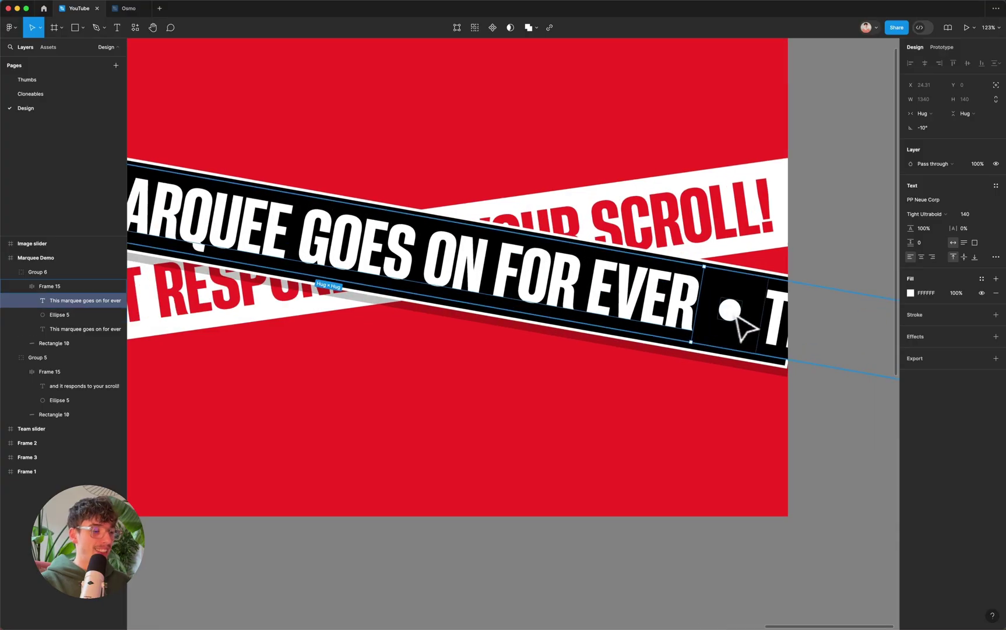
scroll(734, 324, "down", 5)
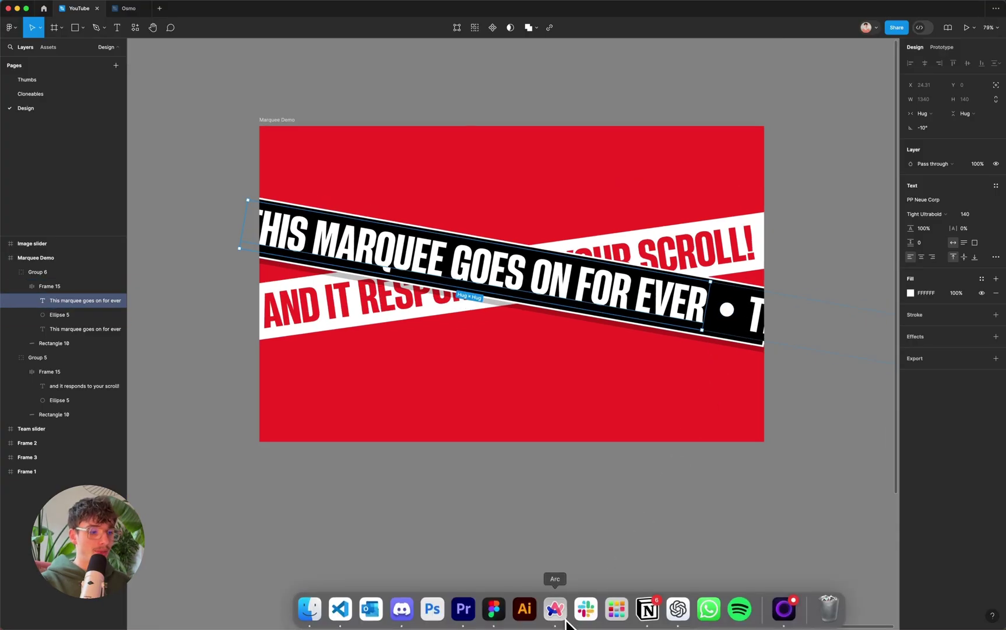
Step: Return to Webflow, duplicate marquee-advanced__item twice inside the collection, and undo both duplications
left_click(555, 612)
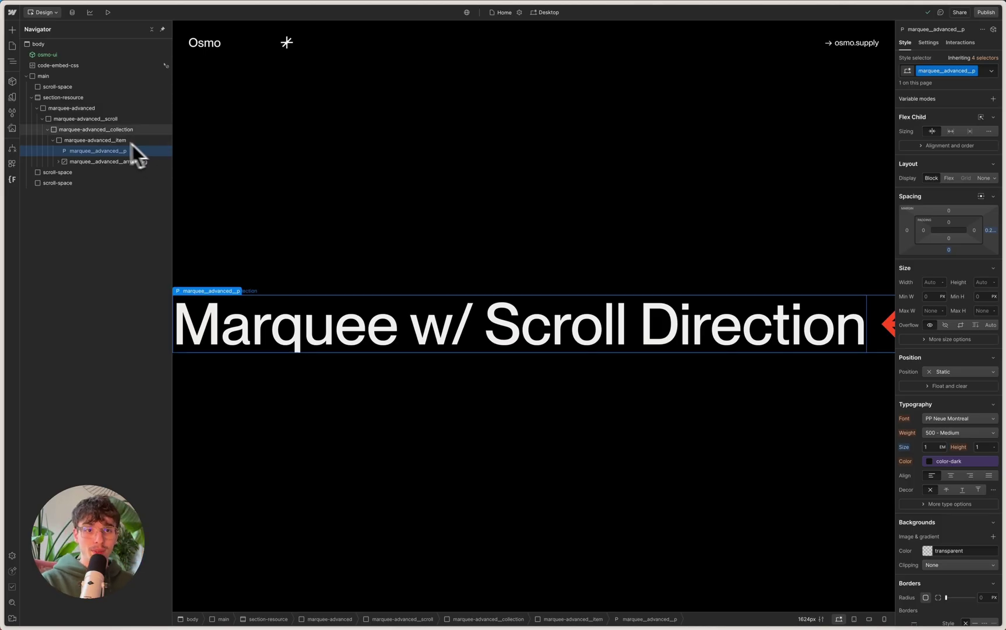
left_click(54, 141)
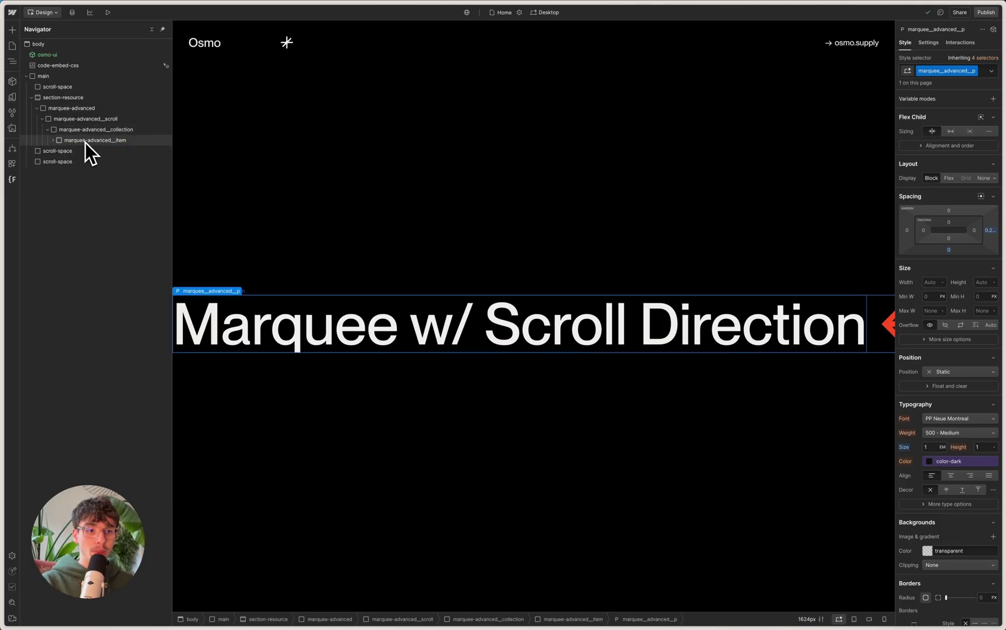
left_click(85, 142)
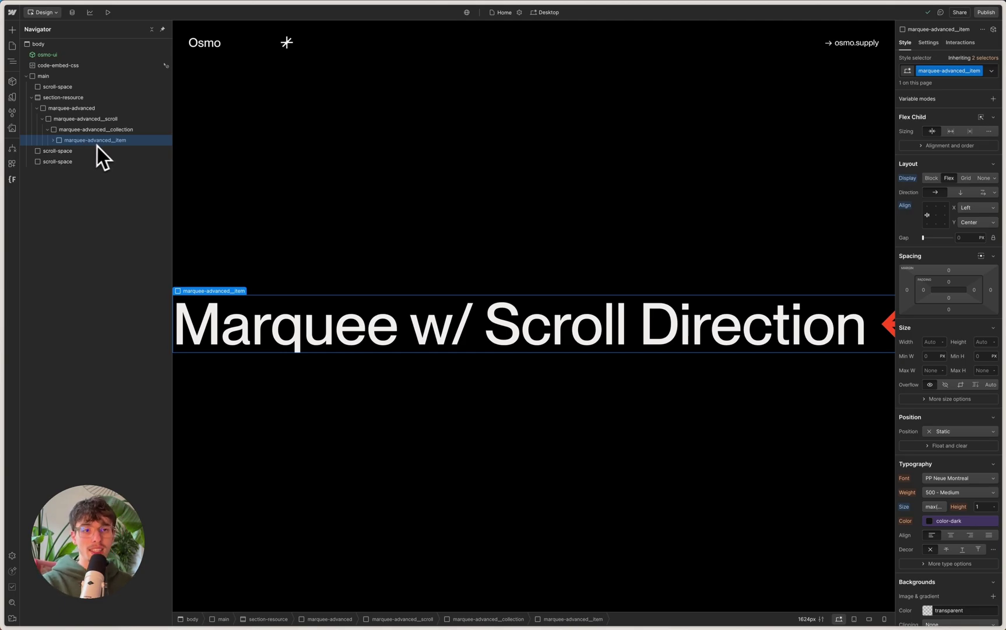
key("ctrl+d")
key("ctrl+d")
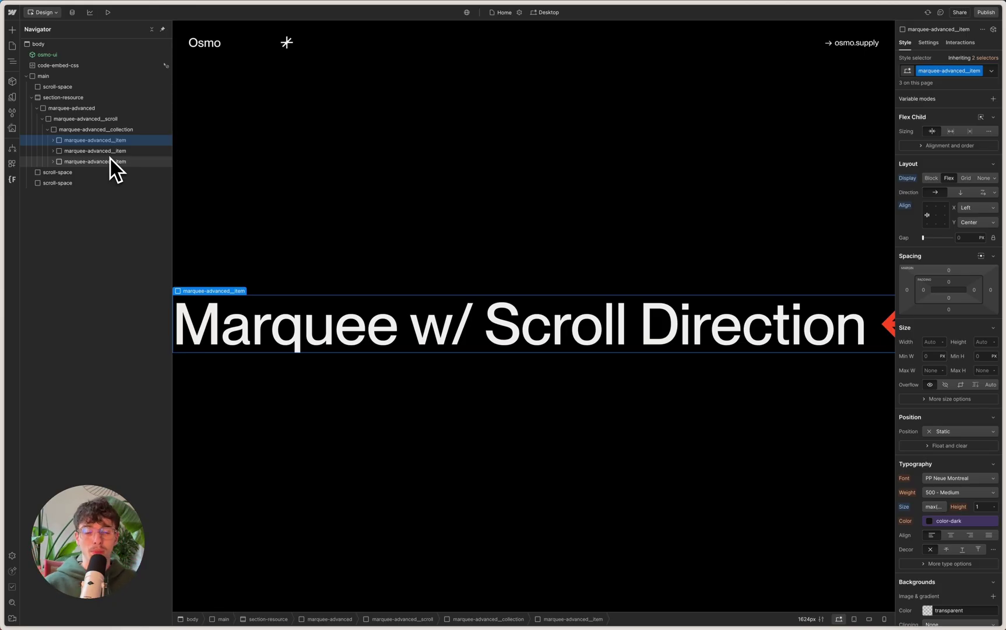
key("super+z")
key("super+z")
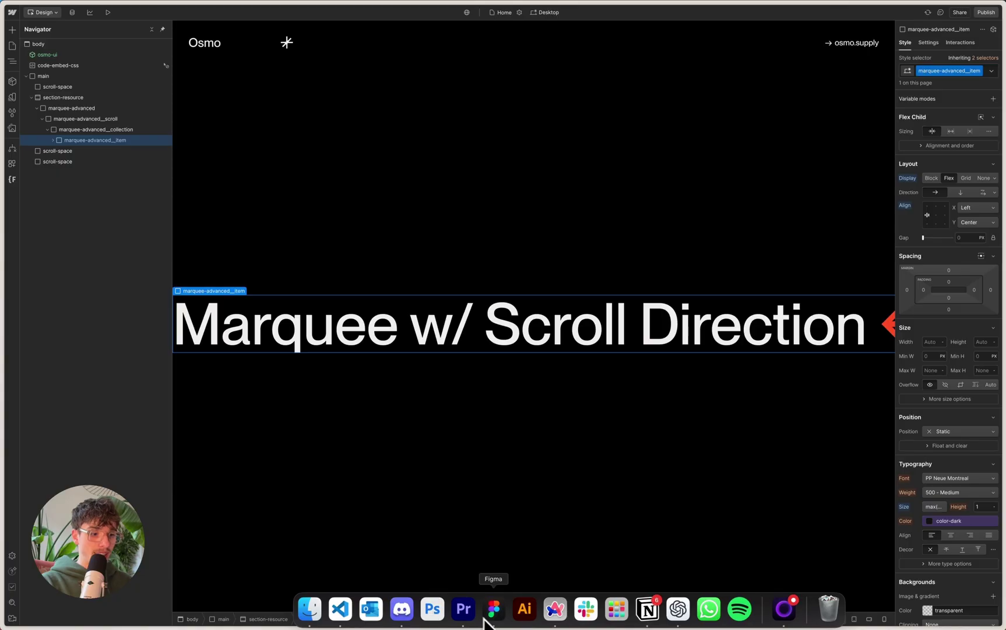
Step: Switch to Figma and inspect the white banner group and its text layer "and it responds to your scroll!"
left_click(488, 612)
left_click(643, 247)
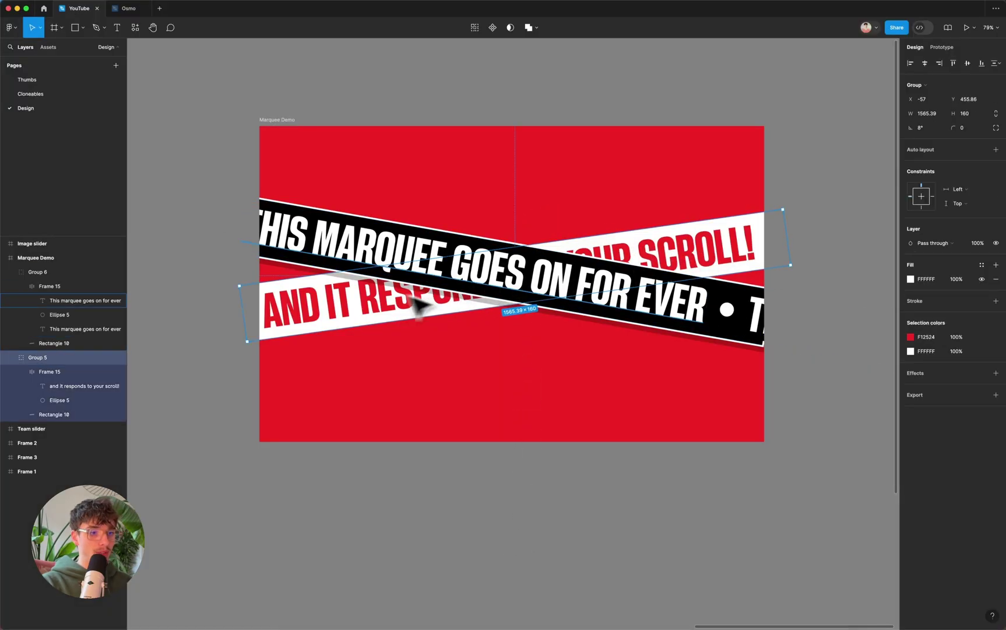
double_click(326, 321)
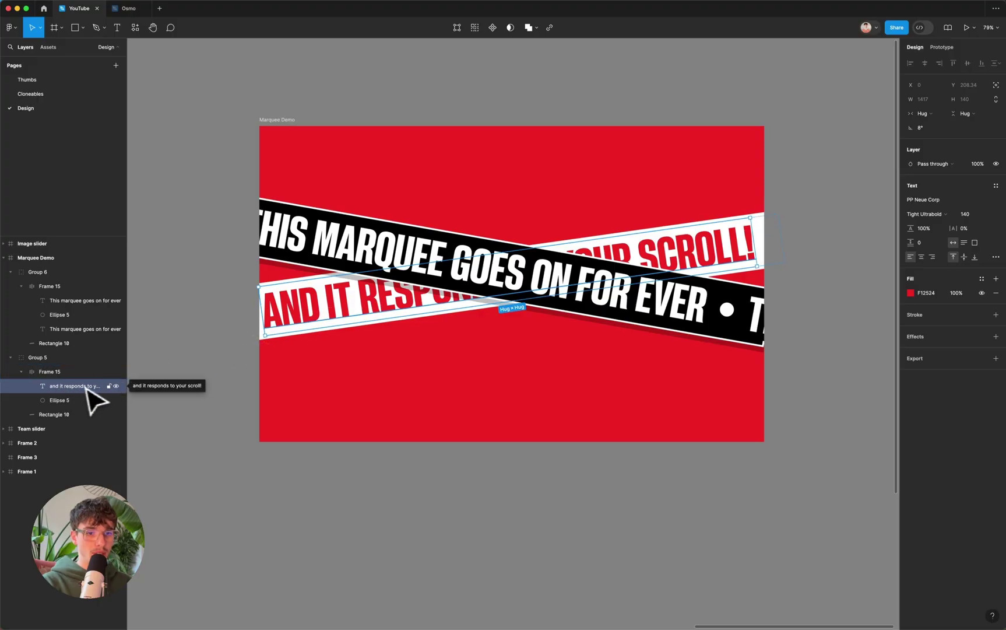
Step: Return to Webflow and set the background color of the marquee-advanced element to white
mouse_move(469, 621)
left_click(551, 604)
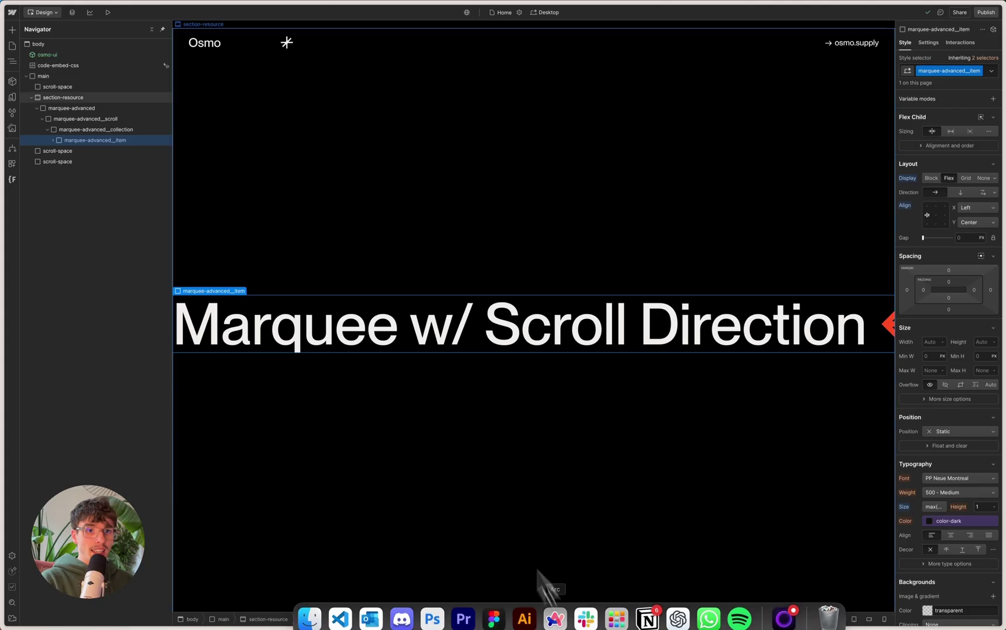
left_click(112, 110)
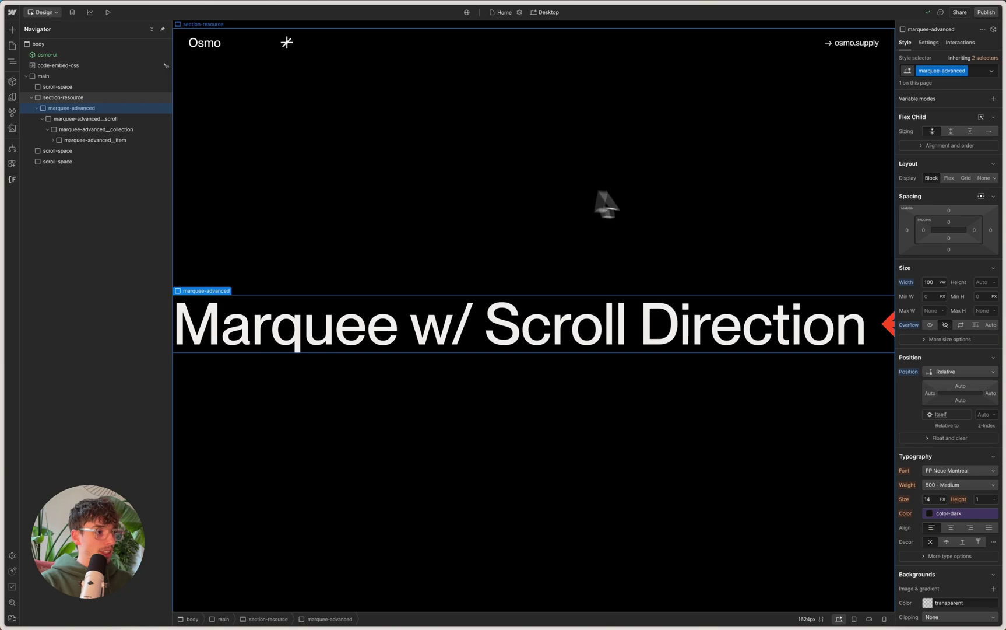
scroll(926, 292, "down", 5)
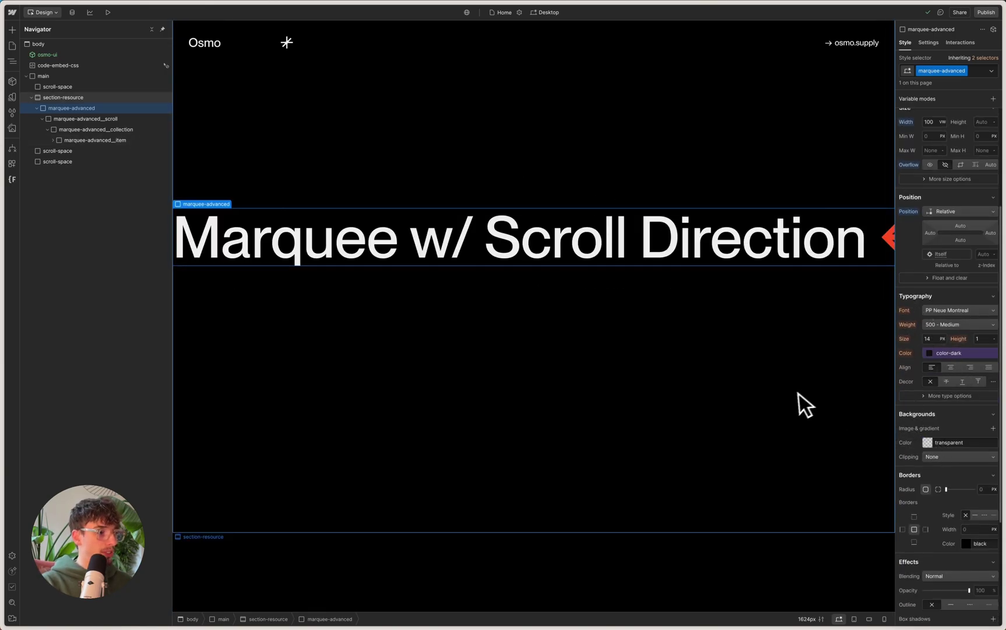
scroll(802, 402, "up", 3)
scroll(939, 414, "down", 1)
left_click(928, 389)
left_click_drag(929, 392, 882, 366)
left_click(934, 361)
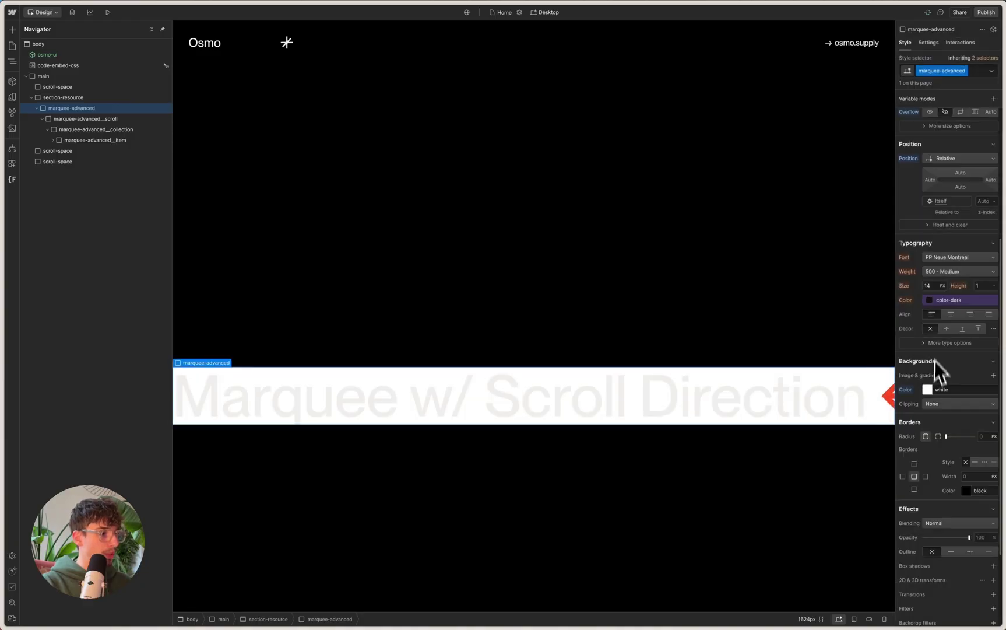
Step: Set the marquee-advanced font to PP Neue Corp with weight 700 - Bold
left_click(947, 257)
left_click(949, 251)
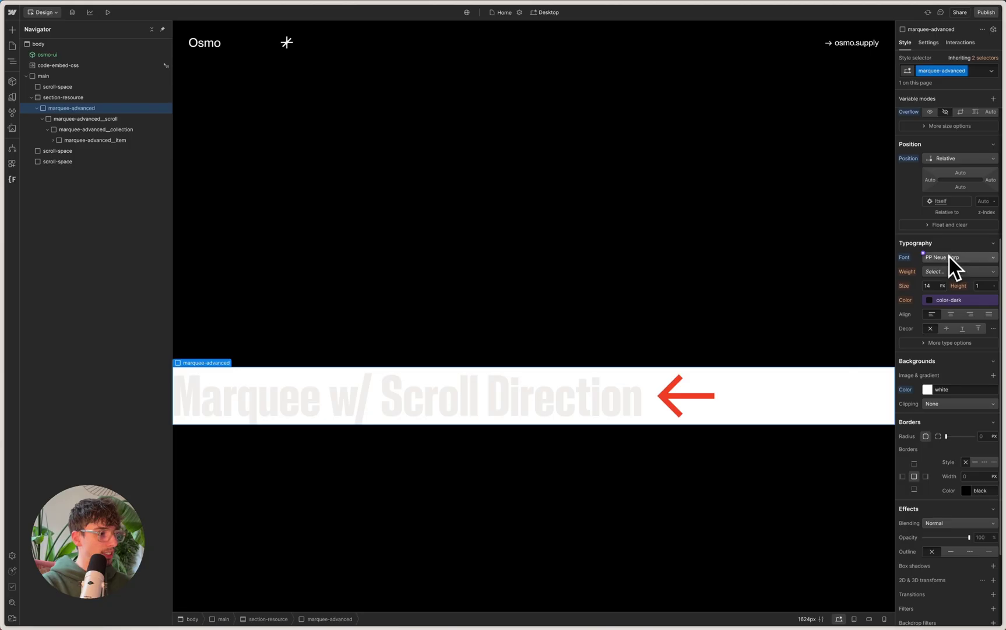
left_click(946, 272)
left_click(944, 294)
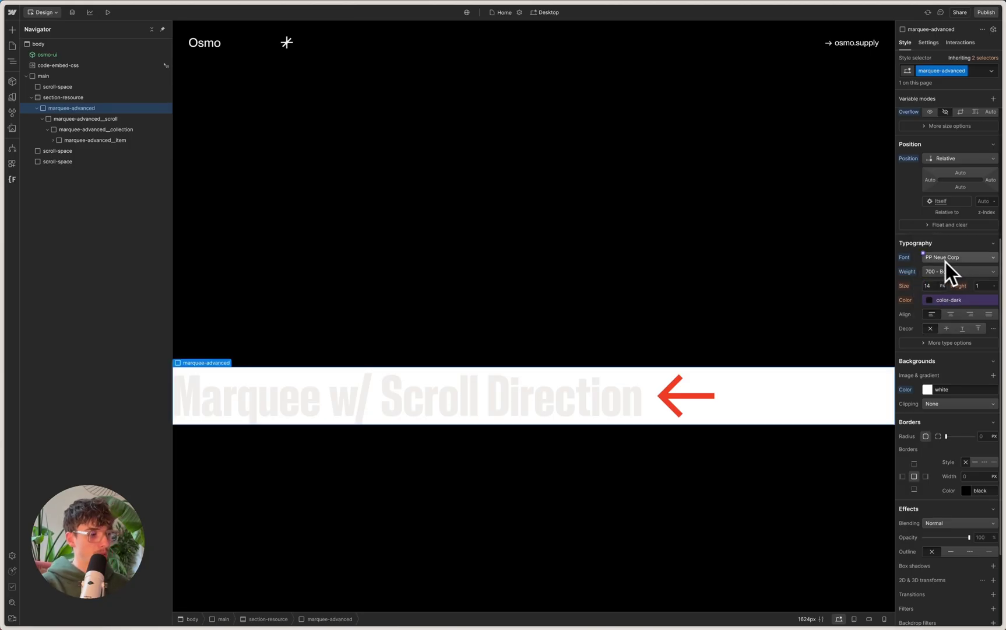
Step: Make the marquee-advanced text all uppercase and set its text color to the color-dark variable
left_click(941, 344)
left_click(940, 380)
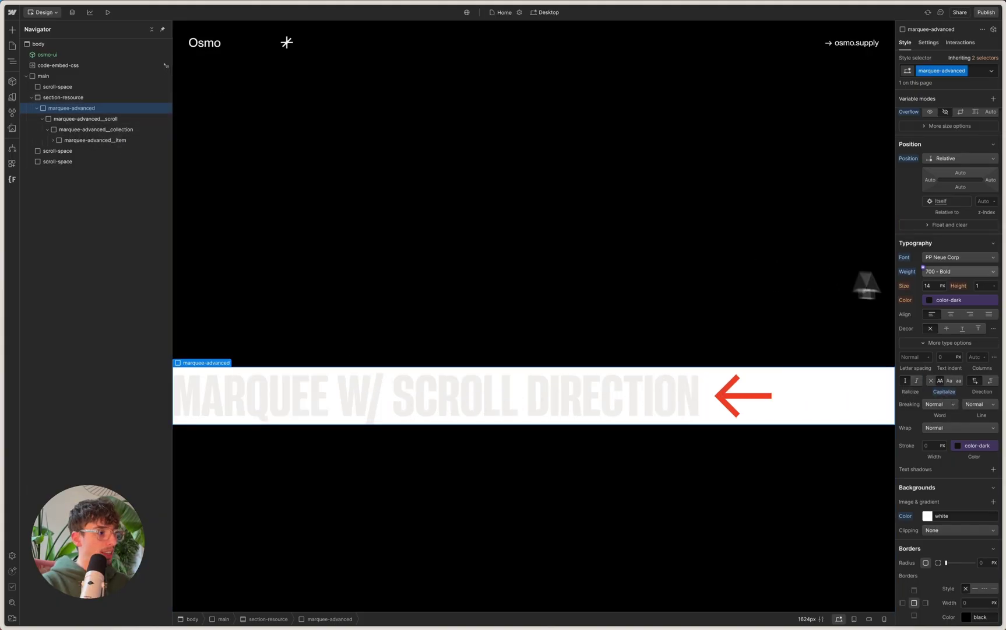
left_click(939, 298)
left_click(931, 371)
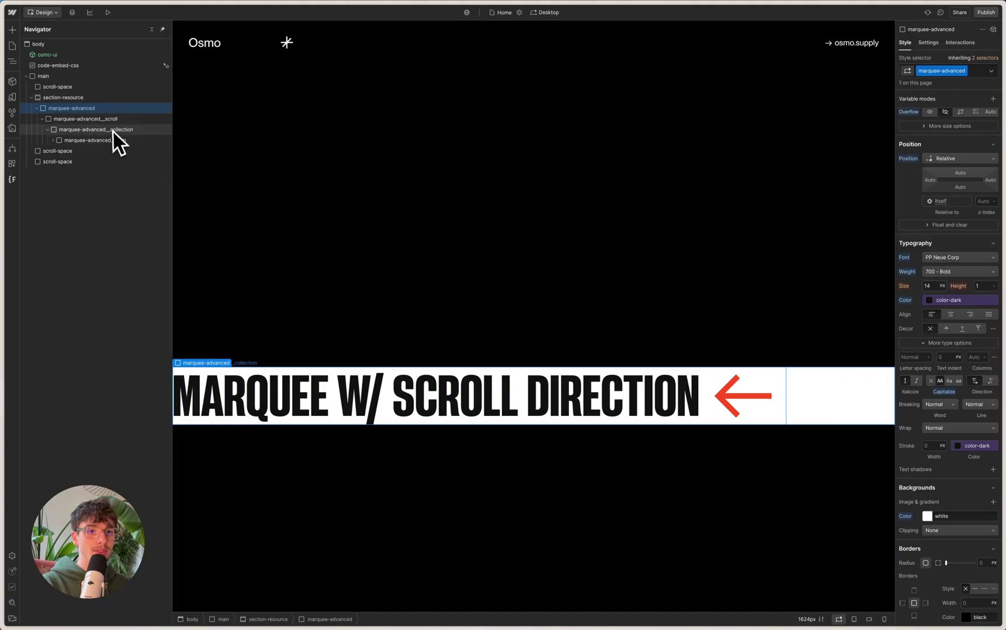
Step: Examine the styles of marquee-advanced__item and its paragraph, including the item's custom font-size property
left_click(60, 143)
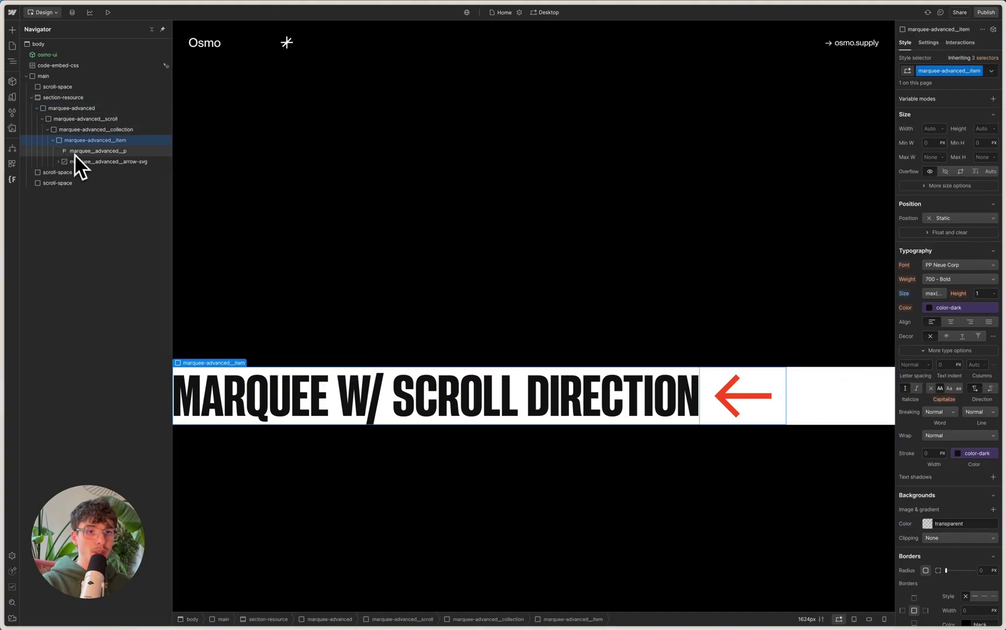
left_click(77, 152)
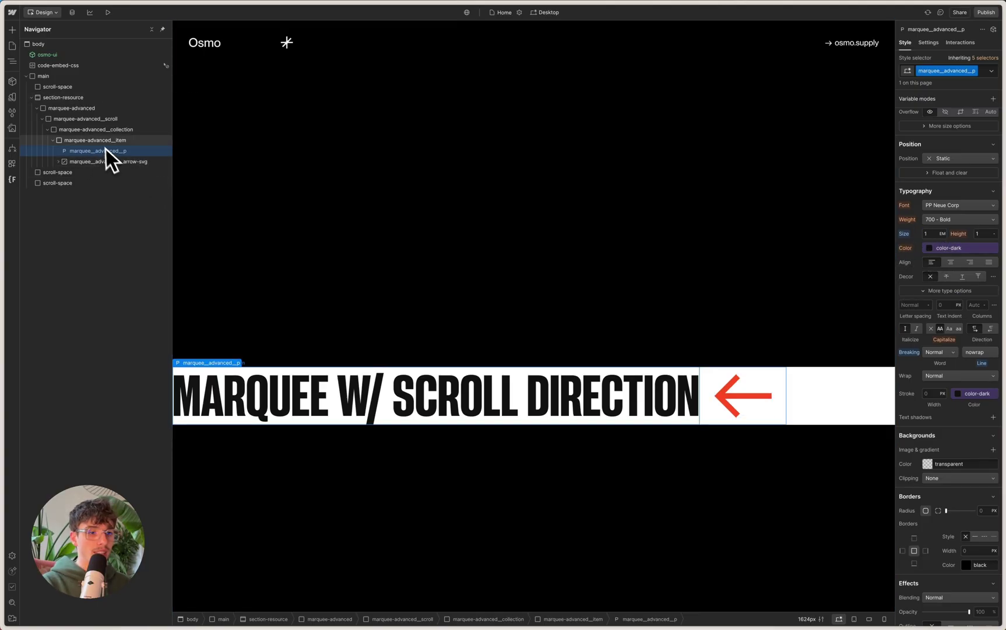
left_click(122, 141)
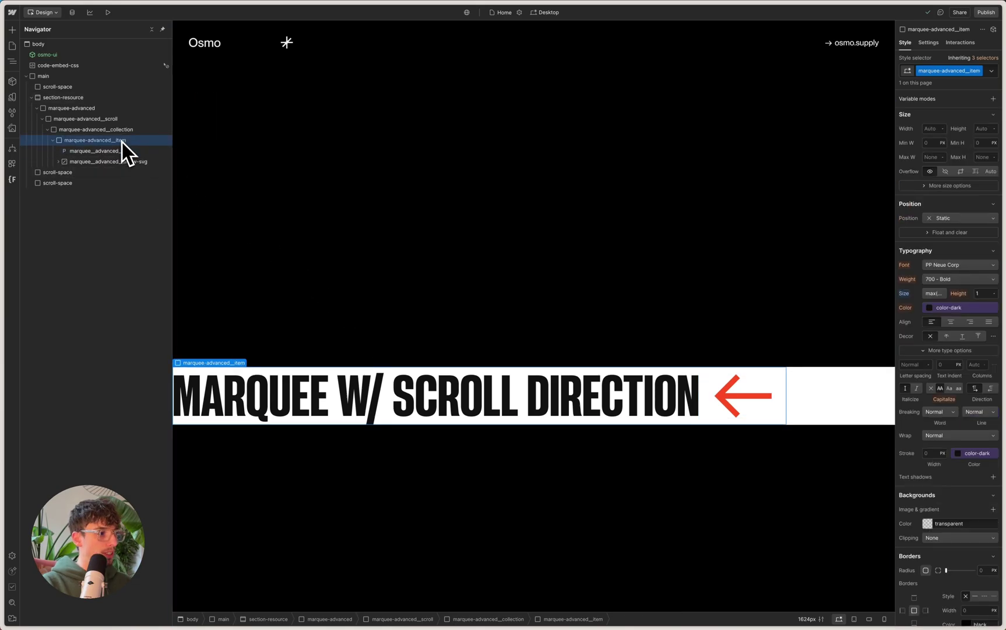
scroll(933, 317, "down", 5)
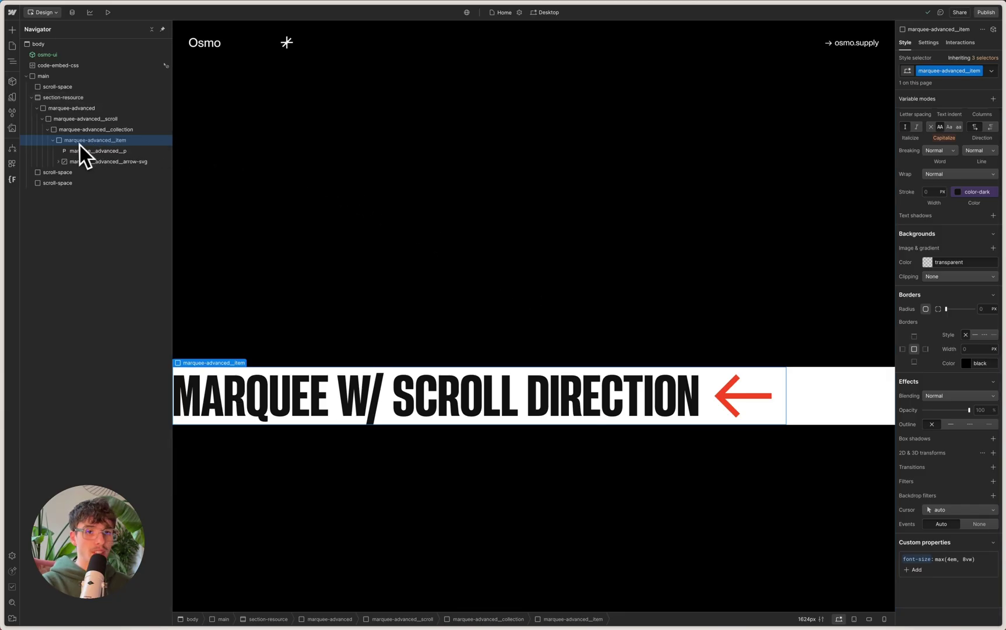
left_click(53, 140)
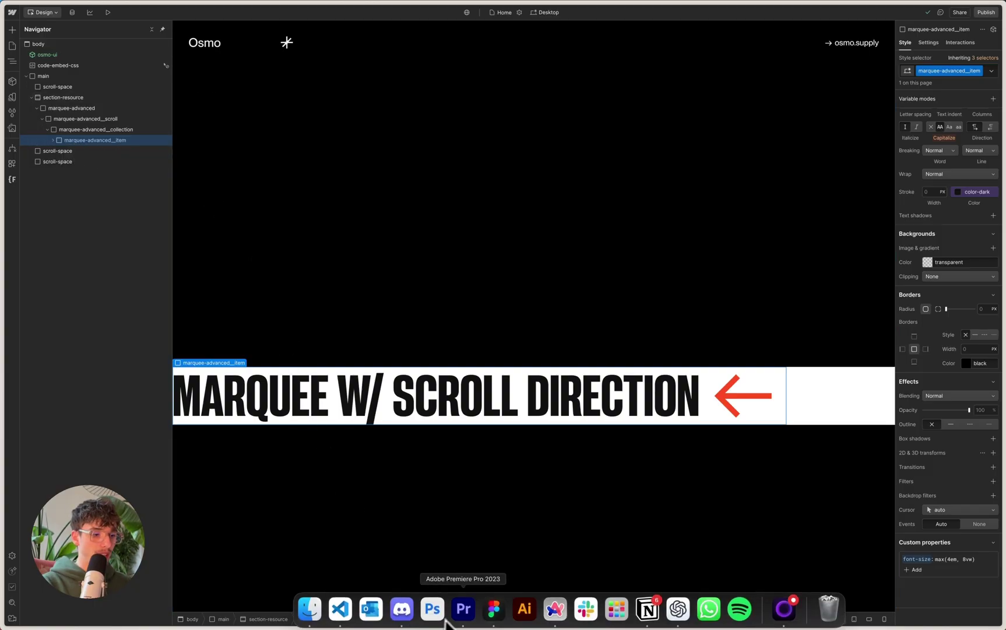
Step: Copy the white banner's text from Figma and replace the marquee paragraph in Webflow with "and it responds to your scroll!"
left_click(488, 607)
double_click(352, 319)
key("super+c")
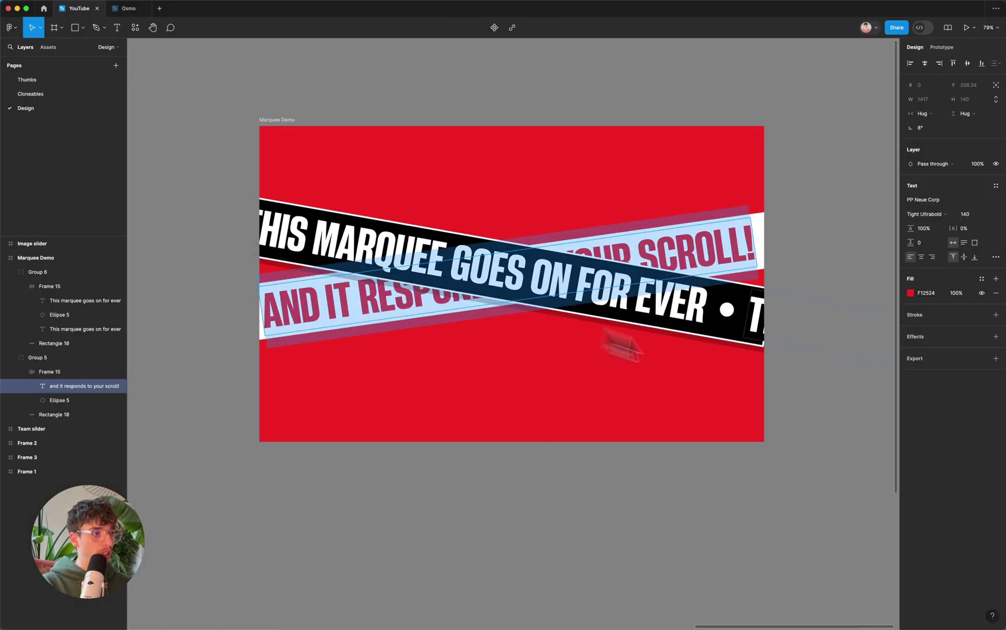
left_click(555, 606)
double_click(302, 391)
key("super+v")
key("Escape")
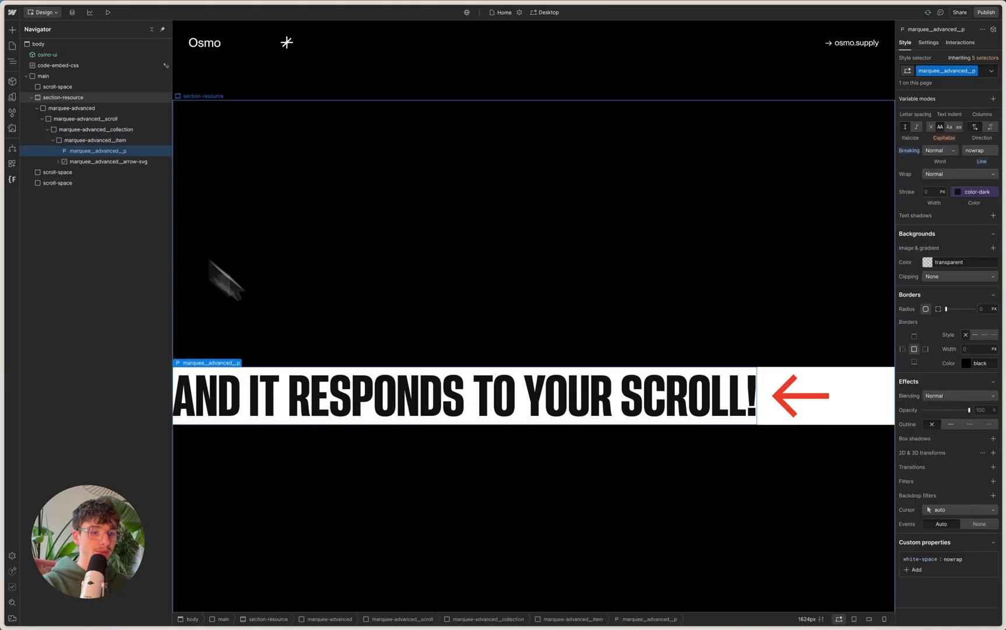
Step: Switch to Figma and copy the fill color F12524 of the Marquee Demo frame
mouse_move(429, 609)
left_click(494, 609)
left_click(555, 609)
left_click(96, 109)
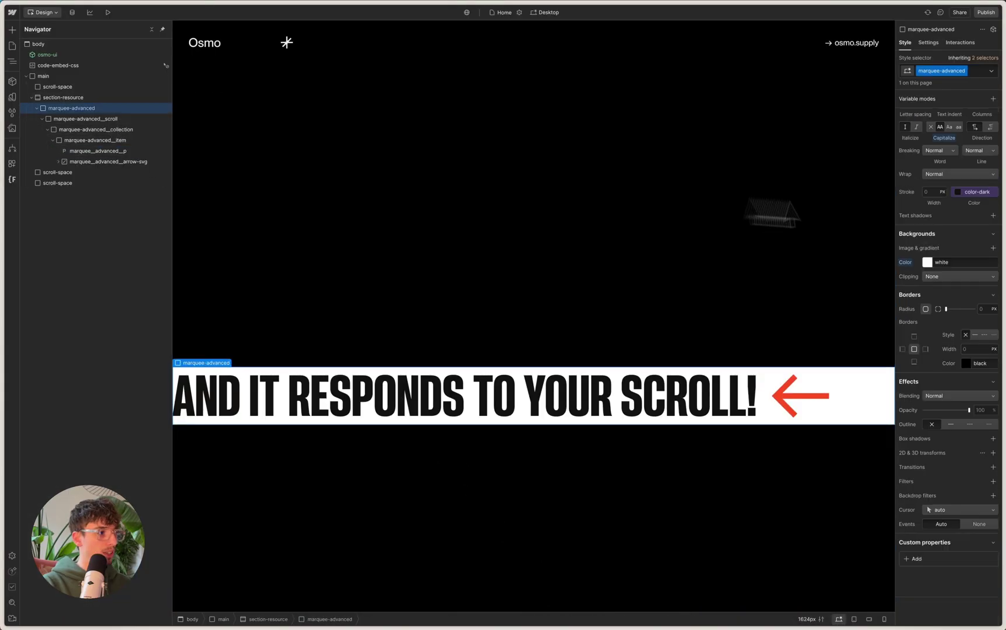
scroll(986, 242, "up", 3)
mouse_move(527, 623)
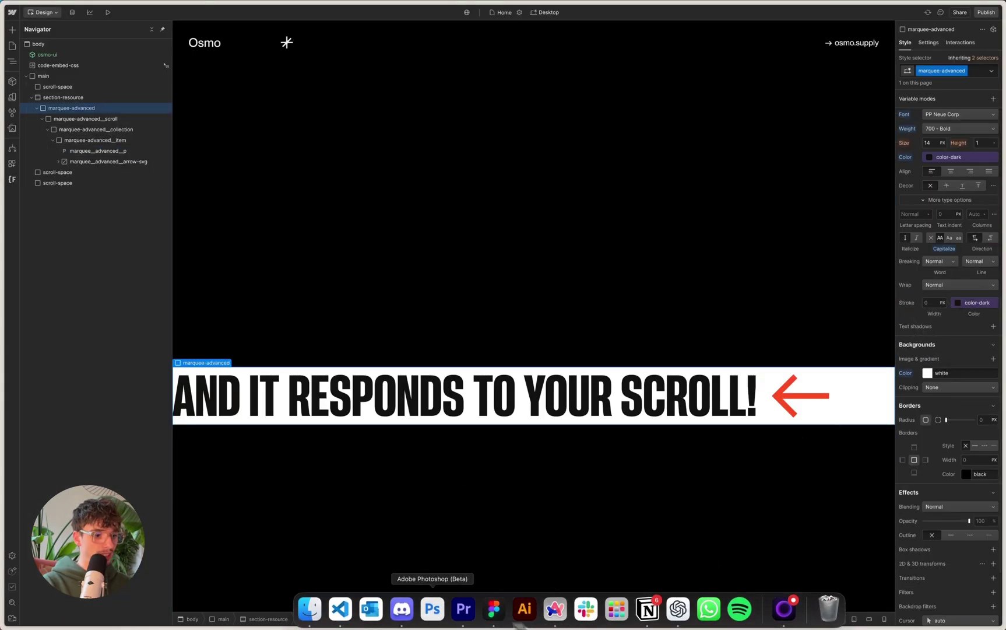
left_click(493, 609)
left_click(281, 120)
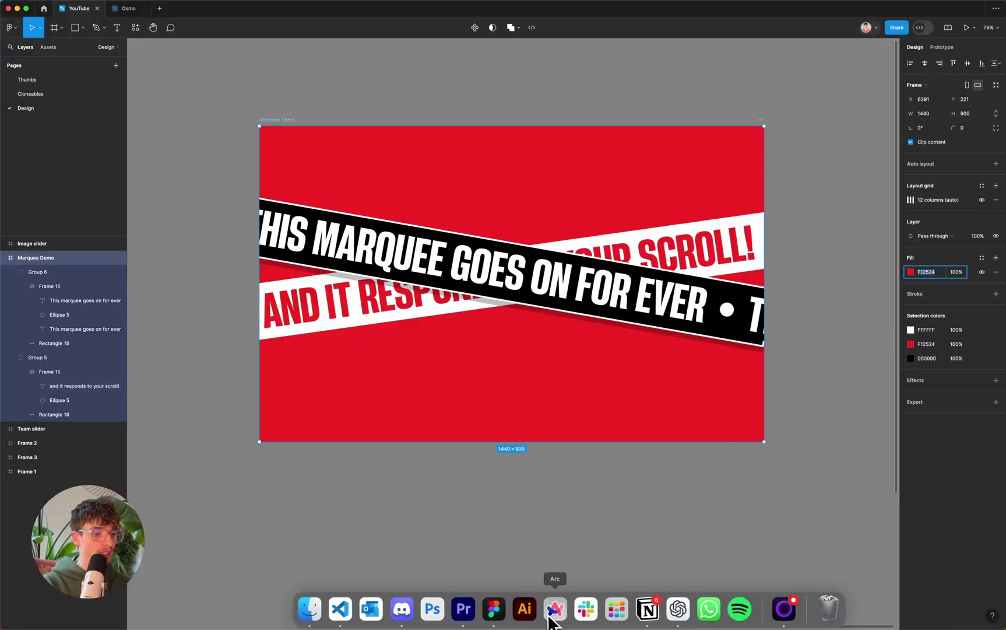
Step: Return to Webflow and set the background color of the body to F12524
left_click(551, 612)
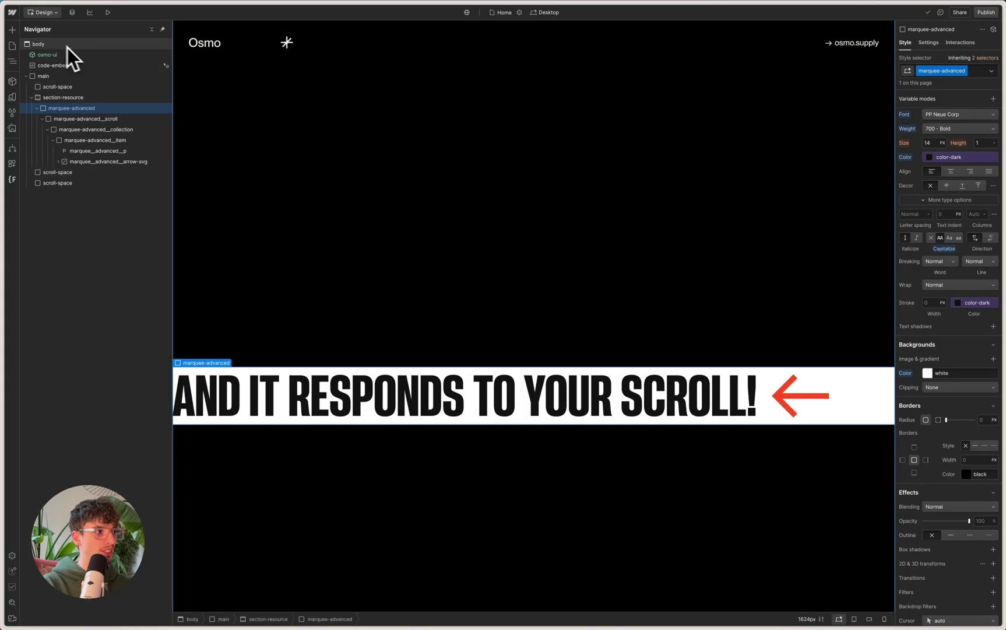
left_click(65, 44)
left_click(954, 286)
key("ctrl+c")
key("Return")
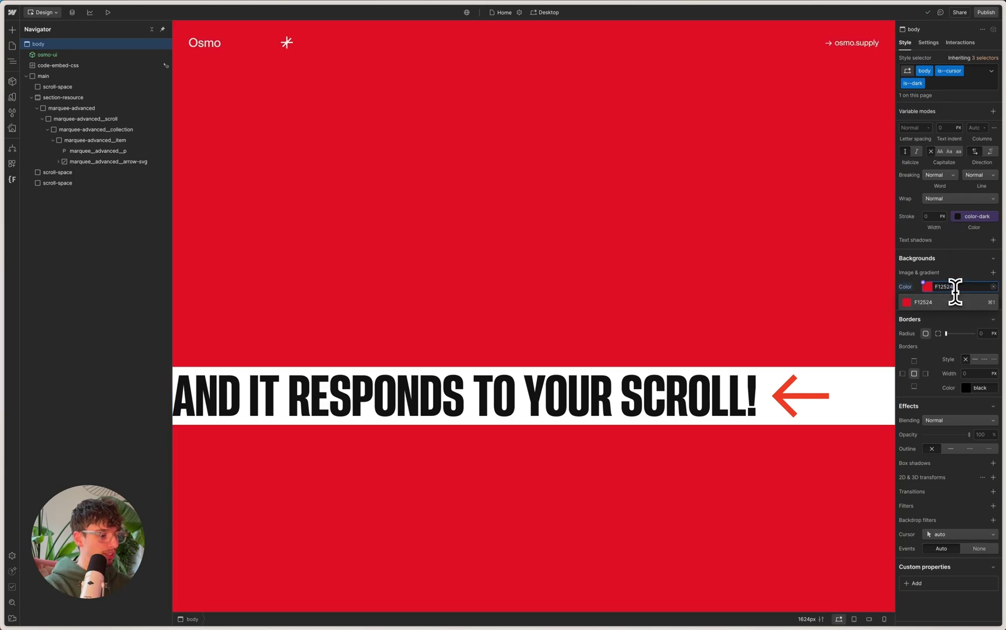
Step: Set the marquee-advanced text color to the custom red F12524
left_click(867, 400)
left_click(96, 108)
left_click(941, 224)
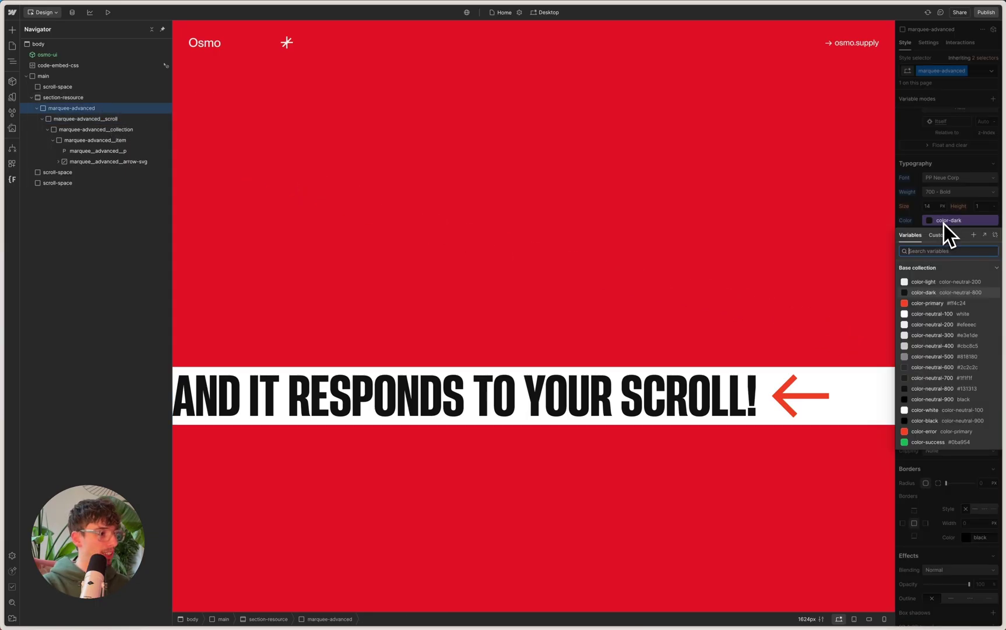
left_click(980, 241)
key("ctrl+v")
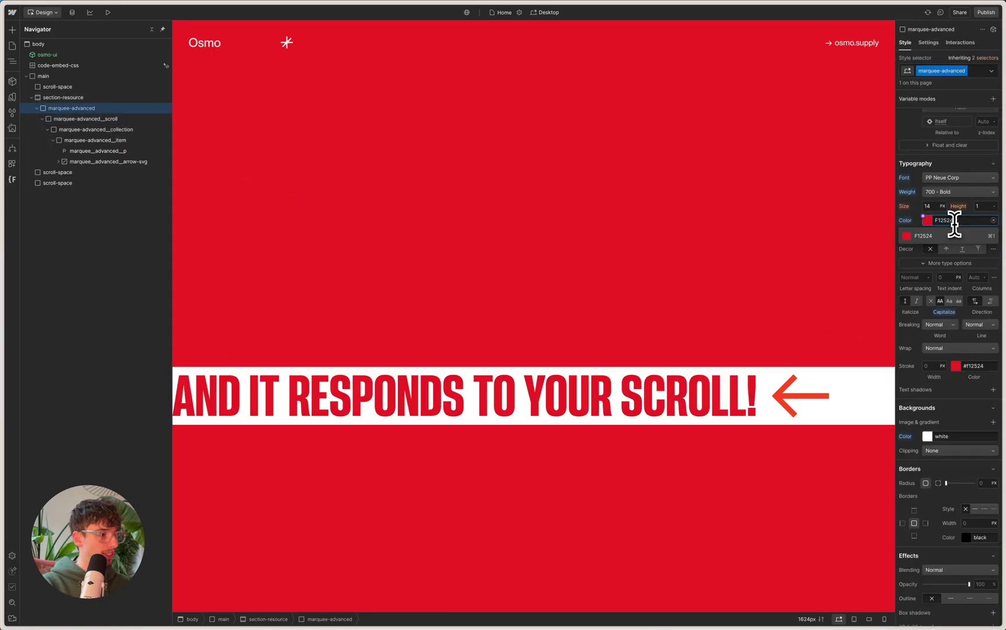
Step: Delete the marquee__advanced__arrow-svg element that follows the text in the marquee item
left_click(788, 389)
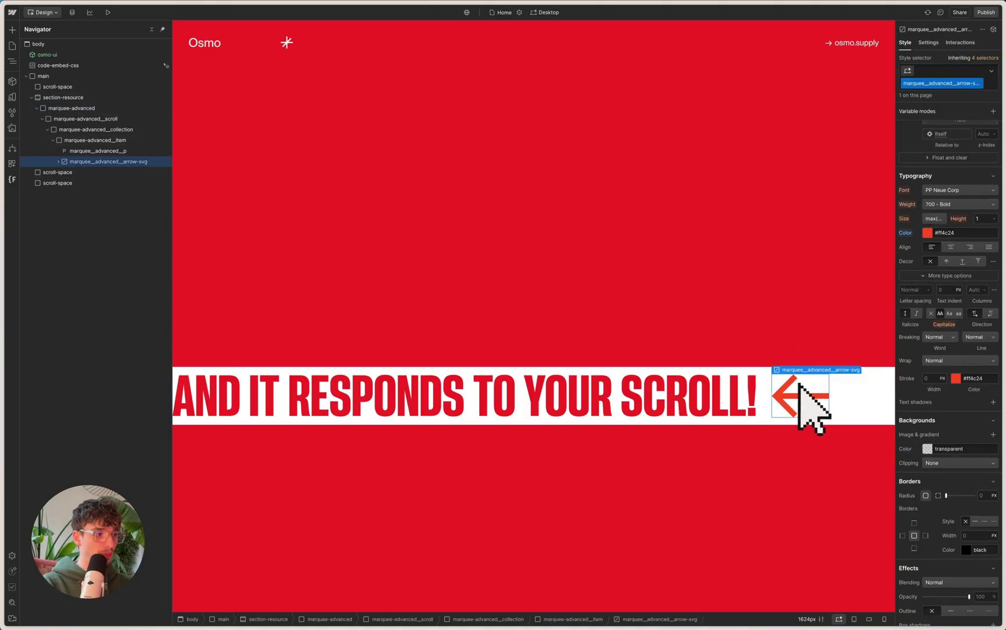
scroll(956, 274, "up", 5)
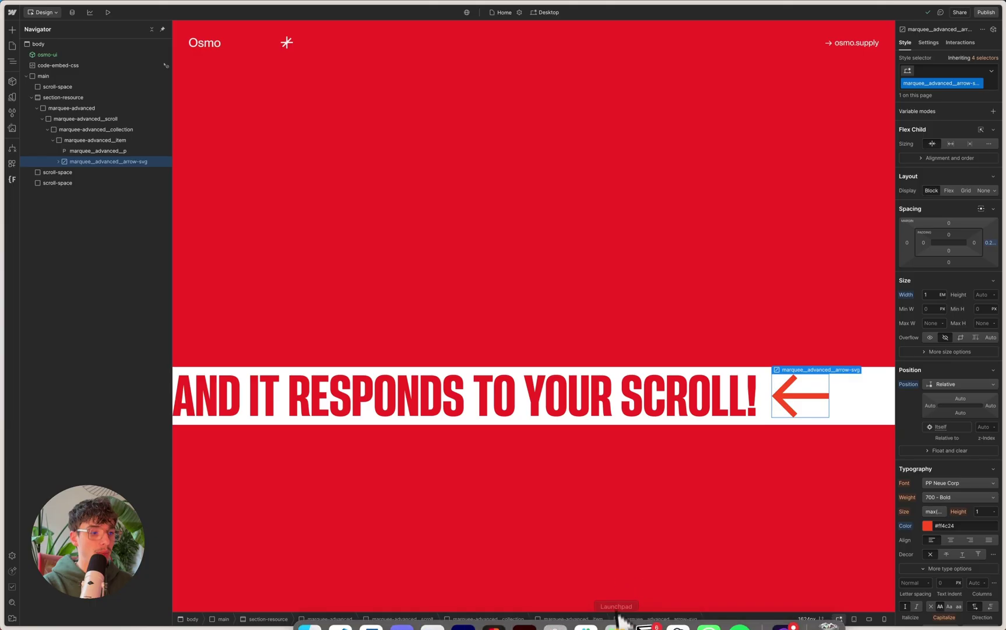
mouse_move(615, 613)
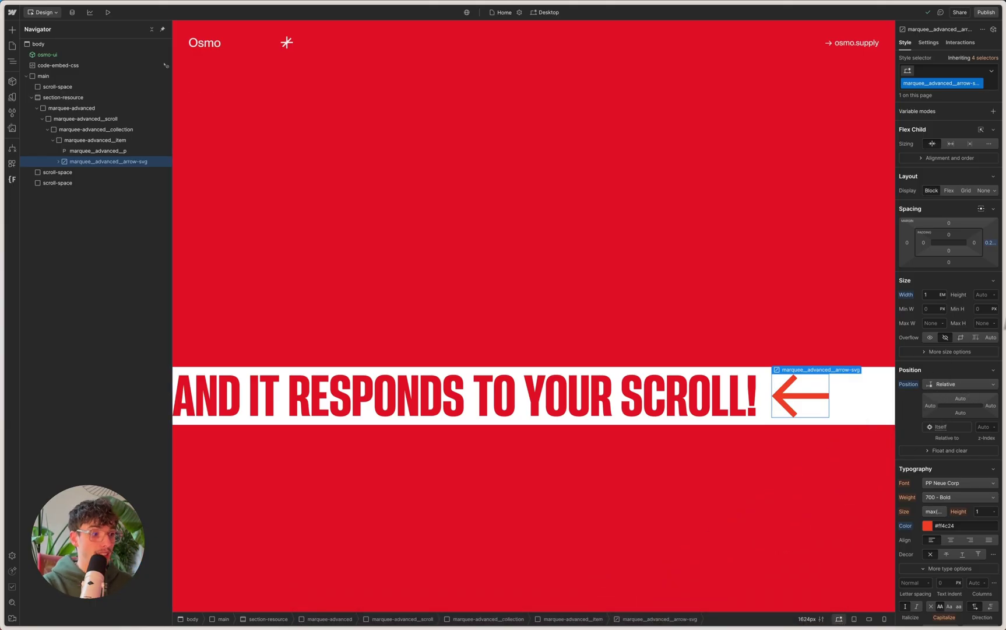
left_click(989, 243)
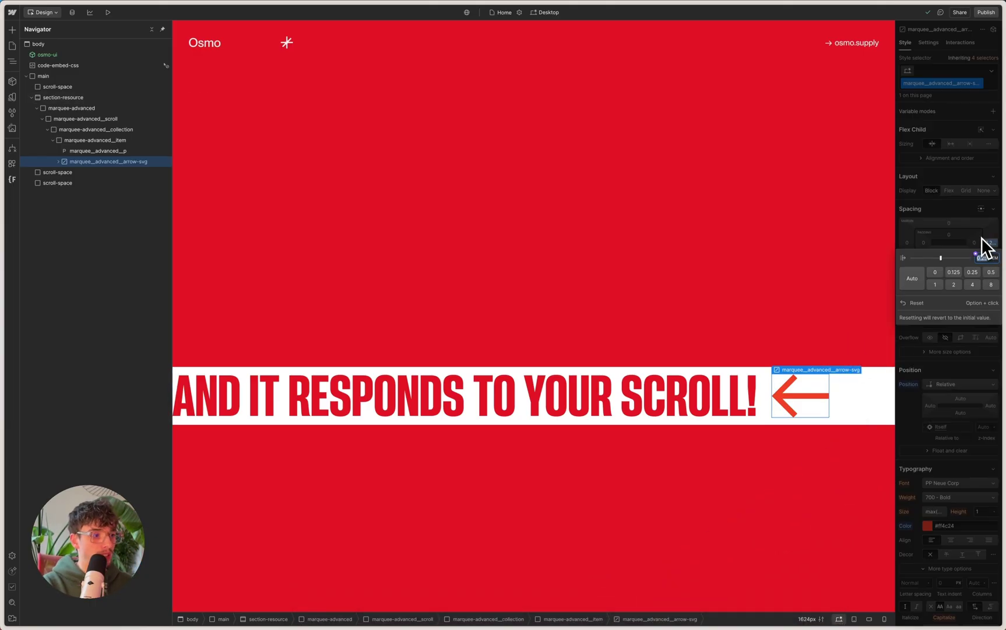
left_click(985, 242, "alt")
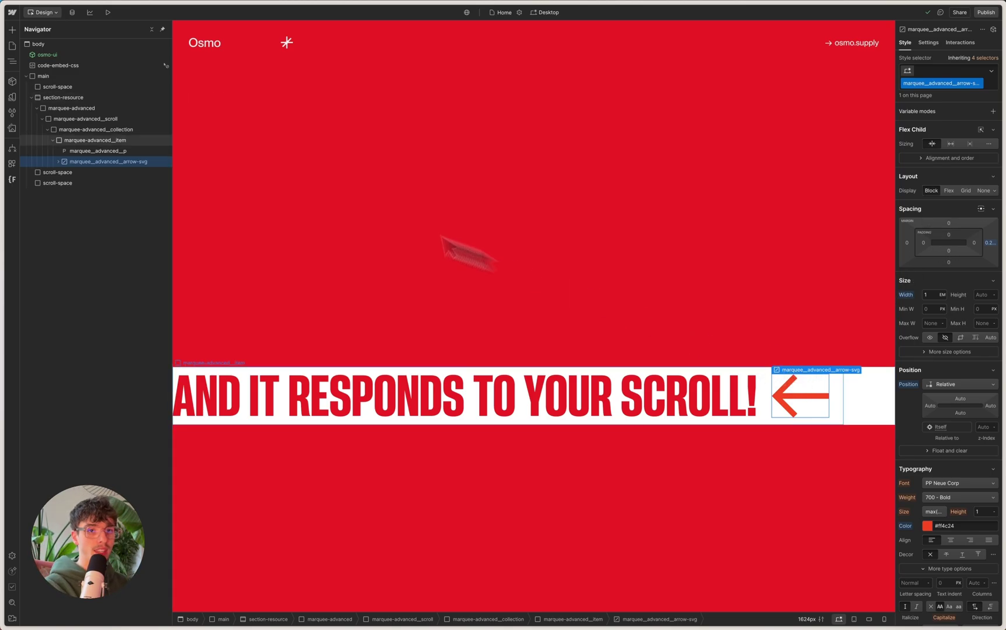
key("Delete")
Step: Add a Div Block after the paragraph in marquee-advanced__item and give it the new class marquee_advanced__dot
key("super+k")
type("div")
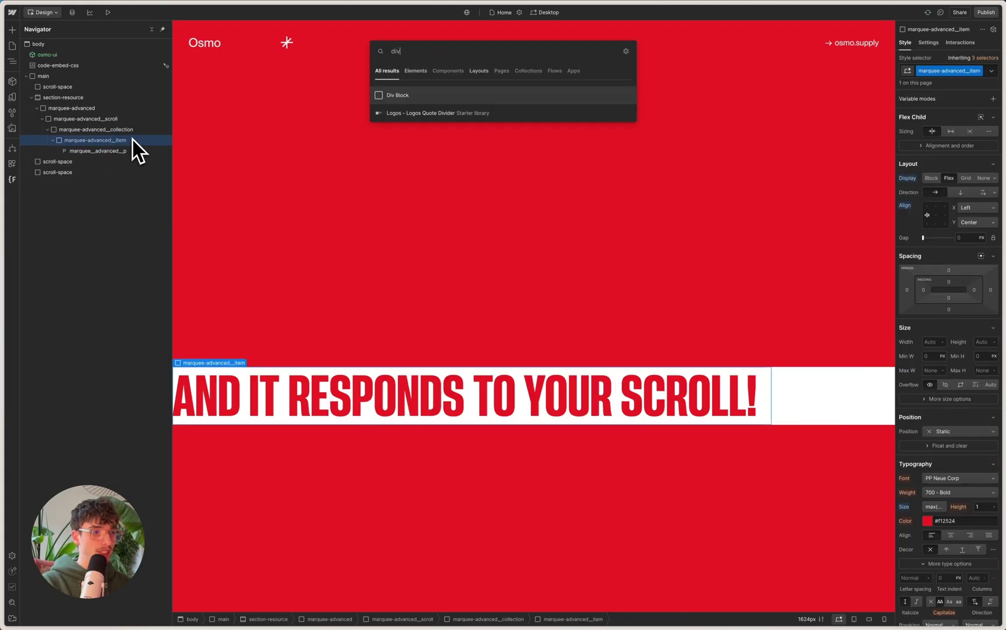
key("Return")
key("super+Return")
type("marque")
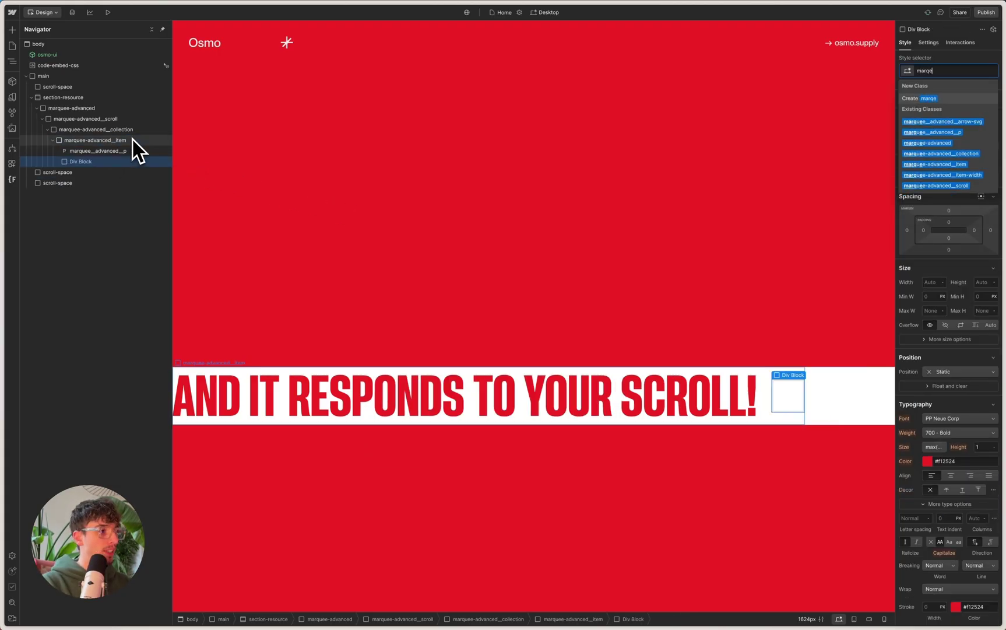
type("e_")
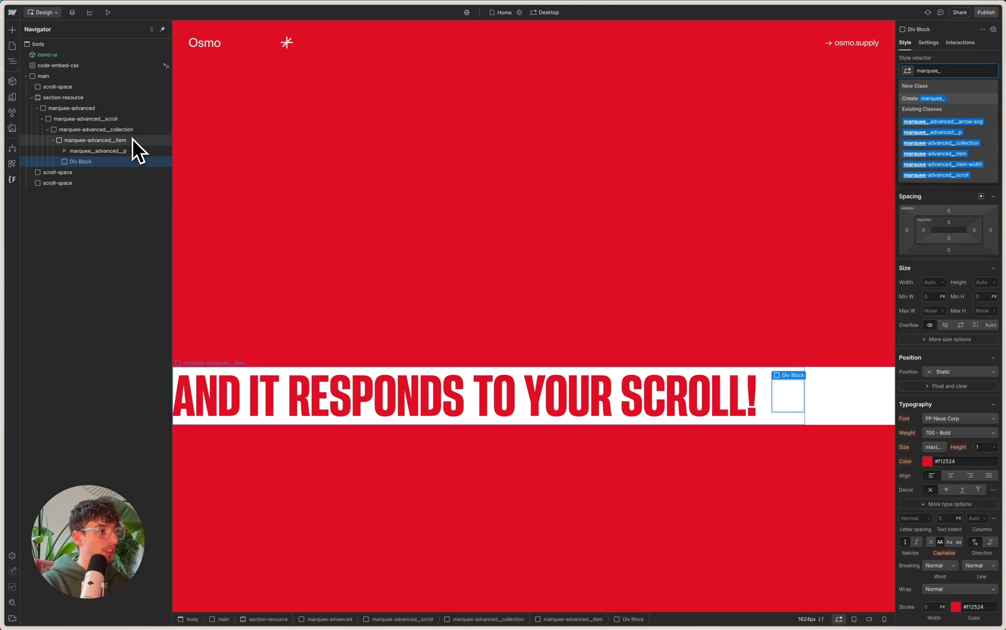
type("advan")
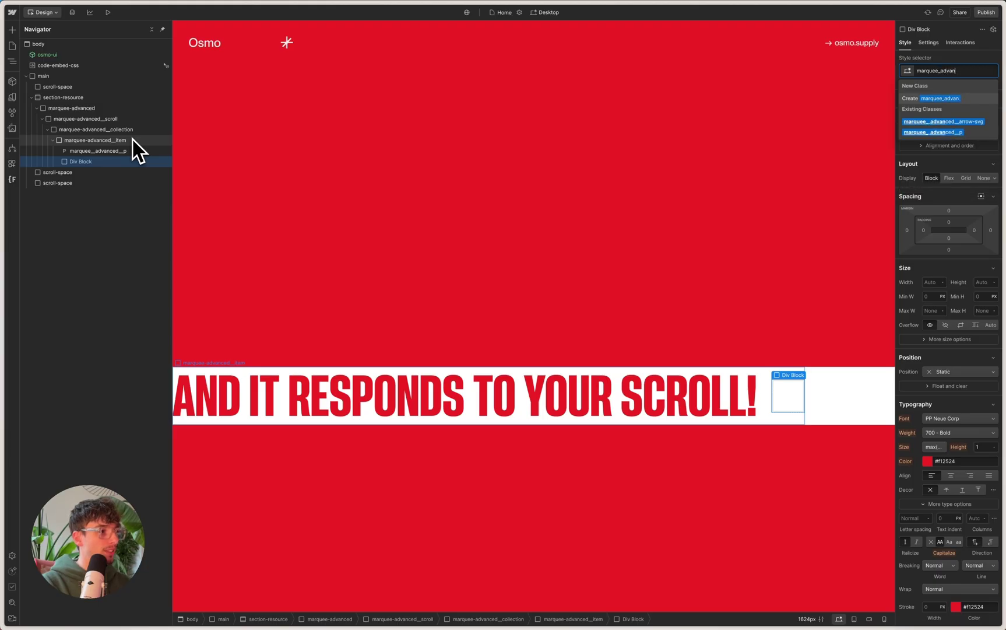
type("ced__dot")
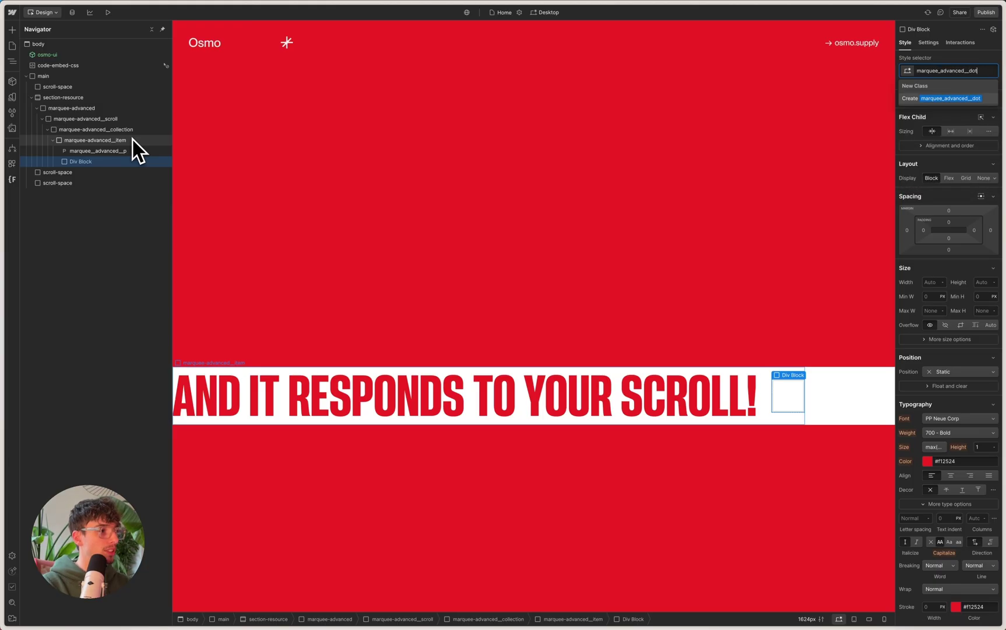
key("Return")
Step: Switch to Figma, check the size of the white dot in the black banner, and return to Webflow
mouse_move(531, 614)
left_click(495, 610)
left_click(727, 310)
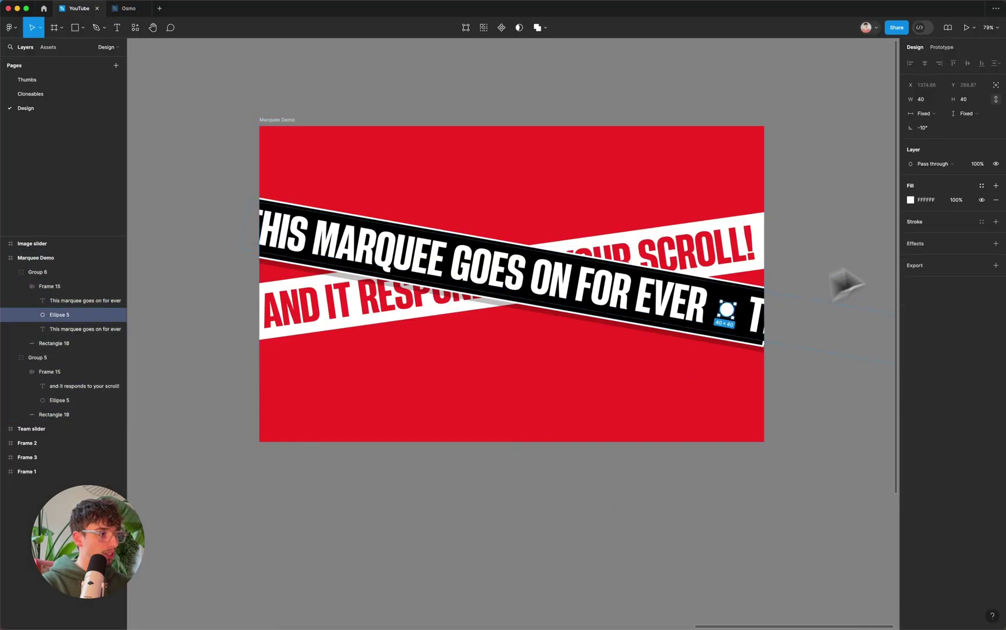
left_click(554, 606)
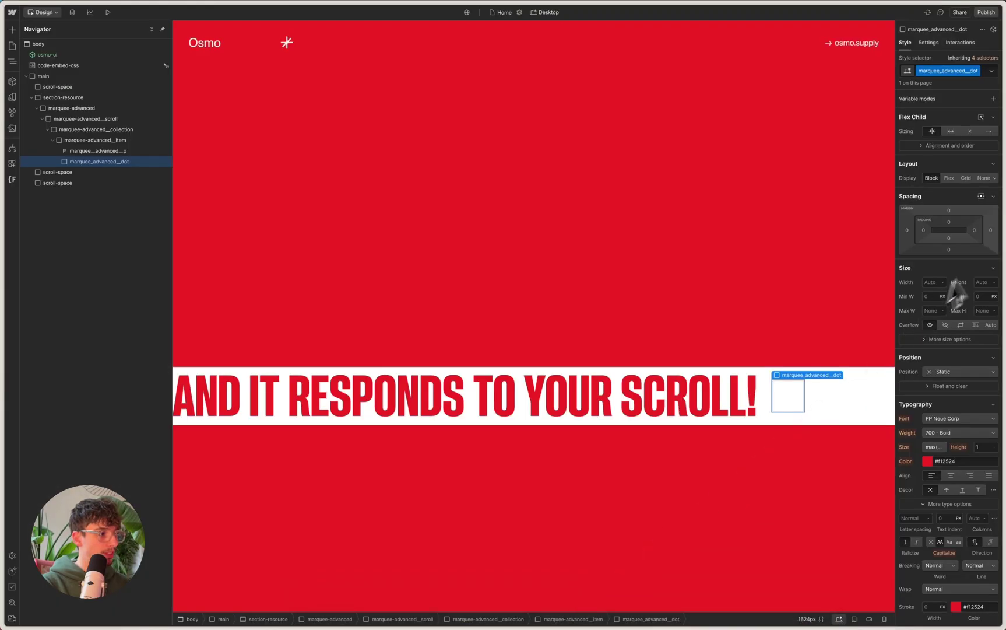
scroll(944, 446, "down", 1)
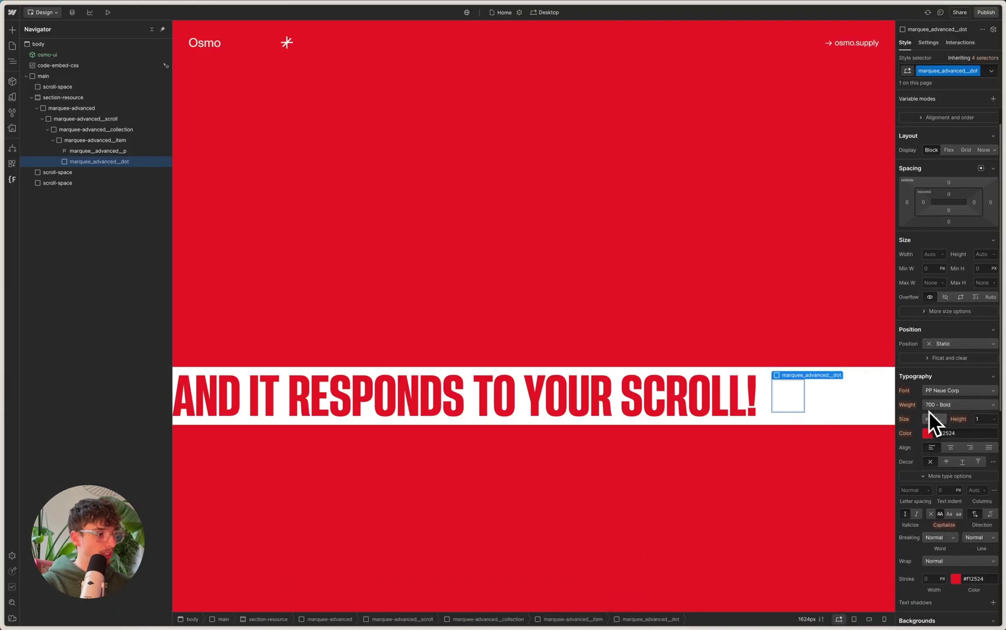
left_click(931, 418)
key("ctrl+a")
type("2.3")
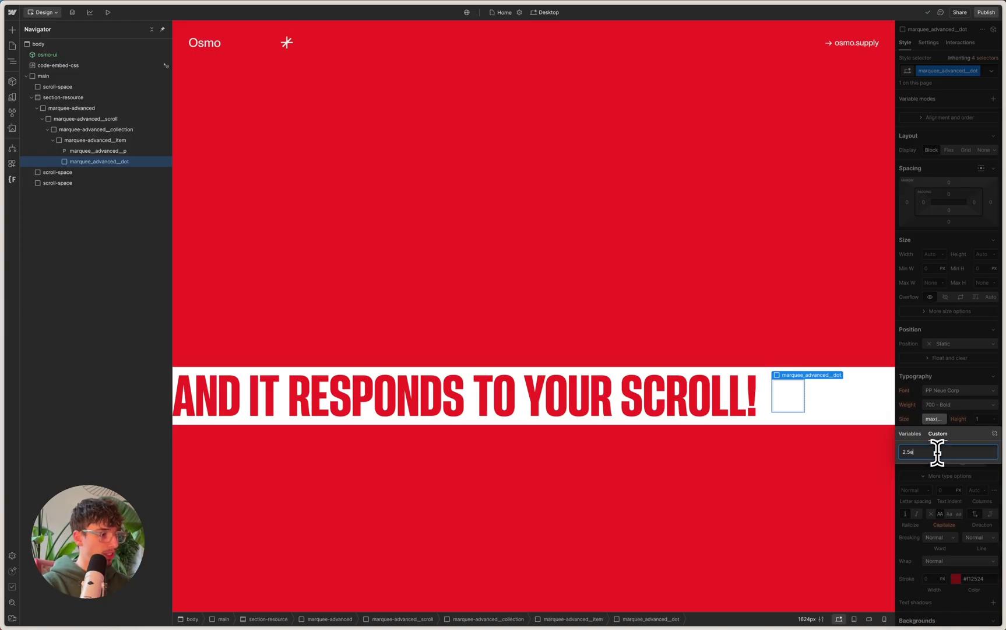
key("Escape")
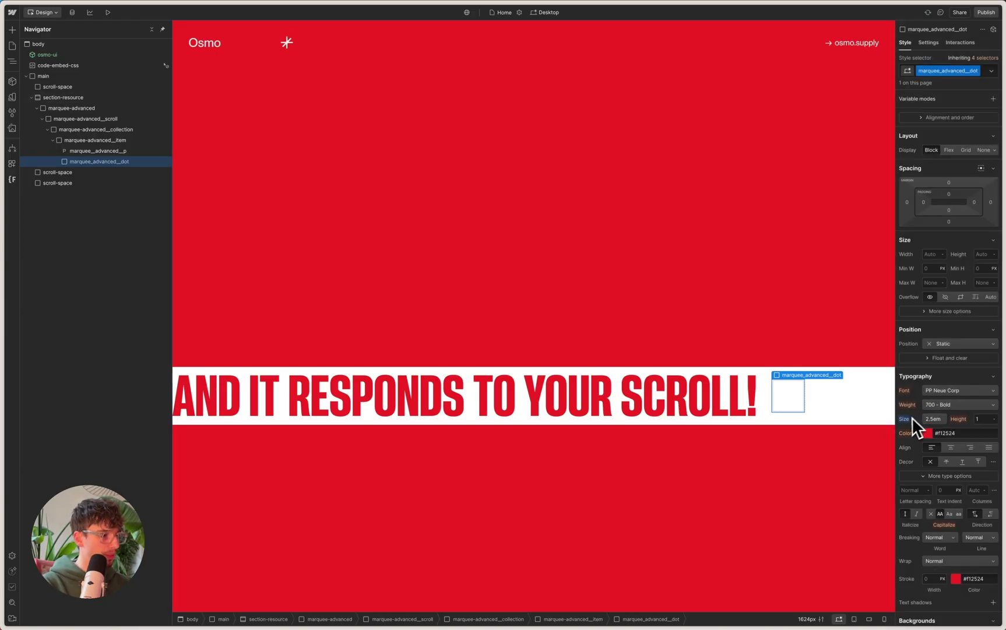
Step: Set both the width and the height of marquee_advanced__dot to 2.5em
left_click(932, 253)
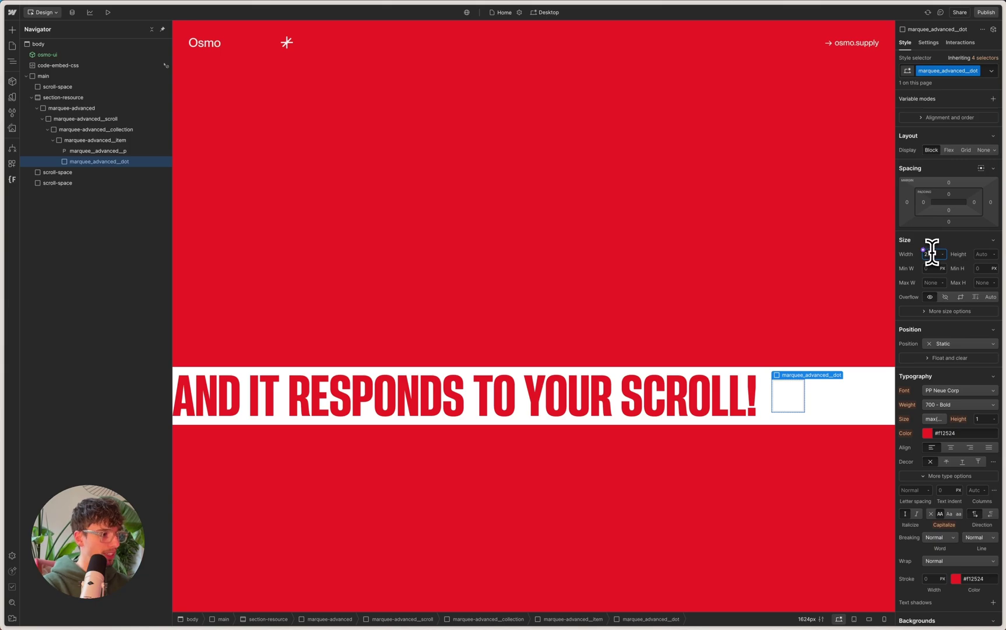
type("2.5em")
key("Tab")
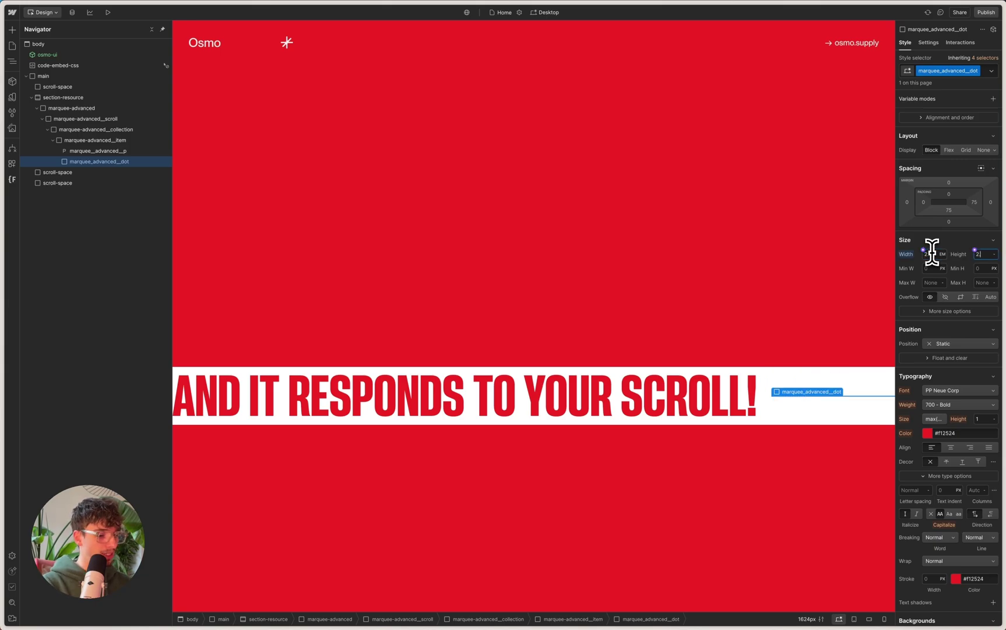
key("Return")
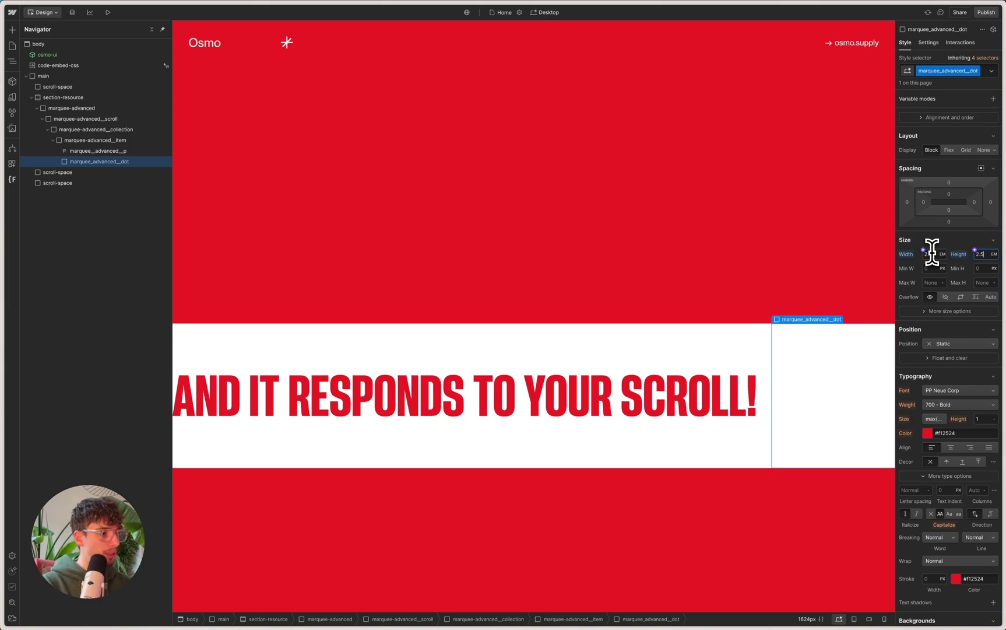
Step: Reset the font size of marquee-advanced__item so it inherits its size
left_click(91, 140)
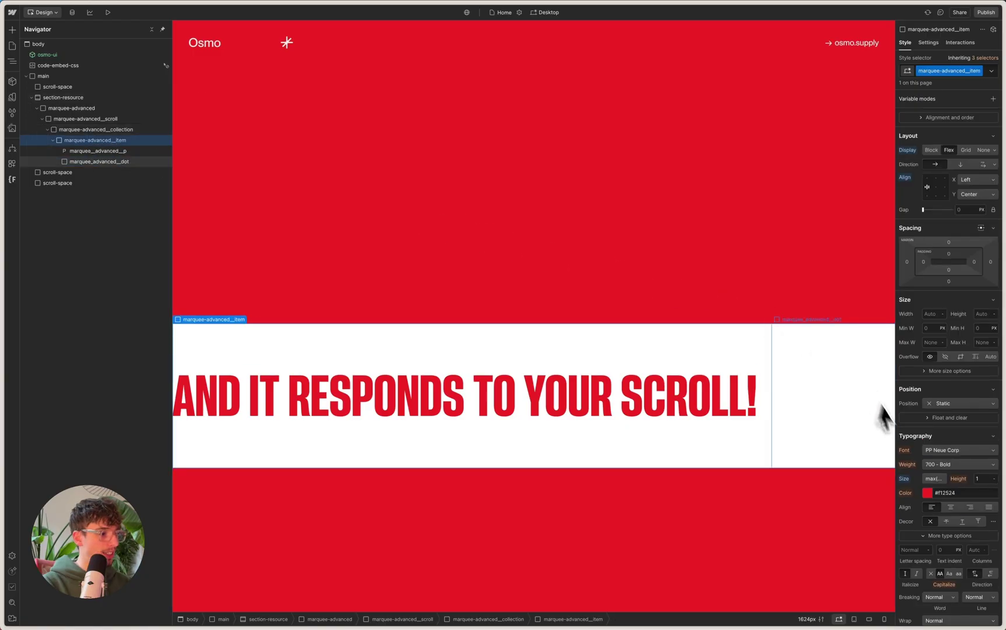
scroll(918, 449, "down", 2)
left_click(908, 410, "alt")
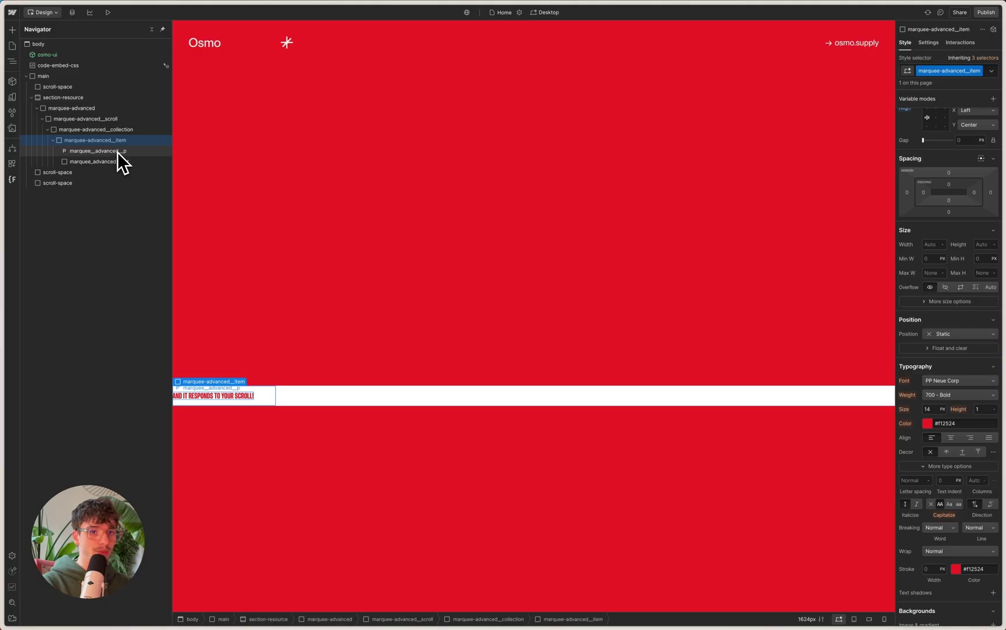
Step: Check the white banner text's font size in Figma, then return to Webflow and set the marquee__advanced__p font size to 8.75em
left_click(493, 615)
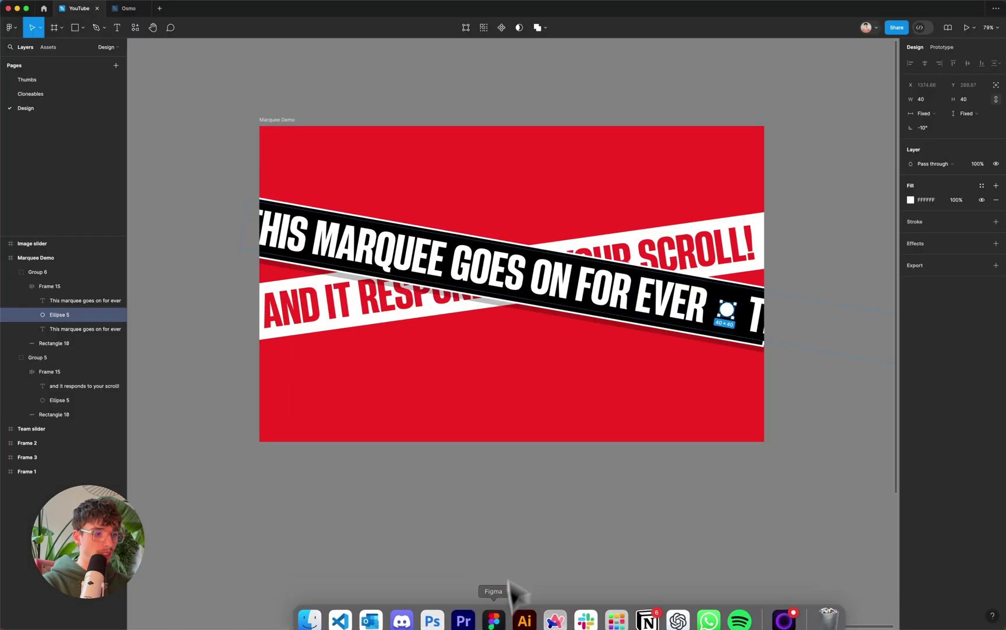
left_click(514, 265)
left_click(359, 311)
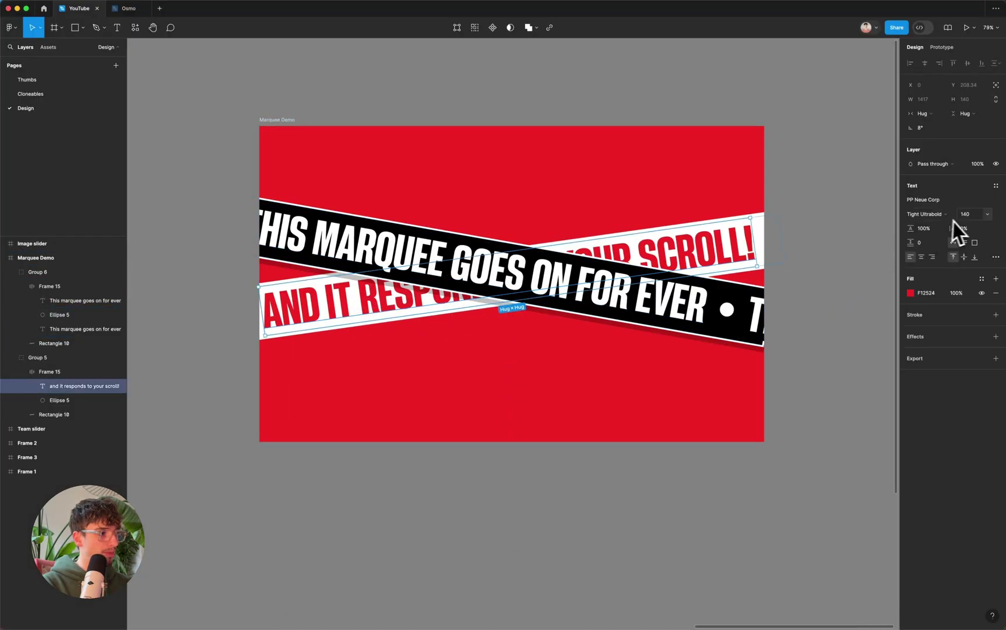
mouse_move(669, 626)
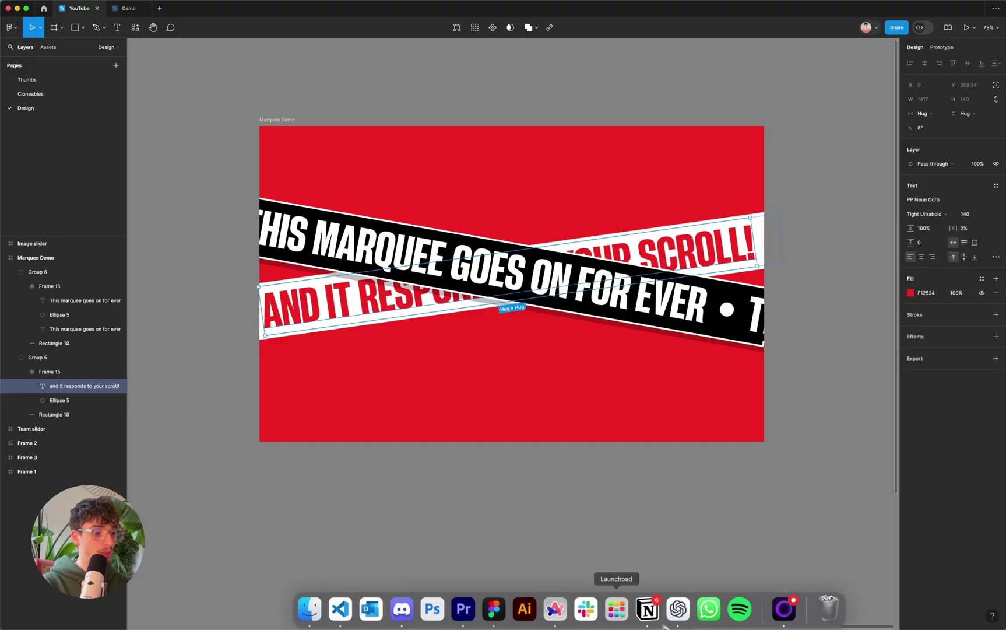
left_click(557, 611)
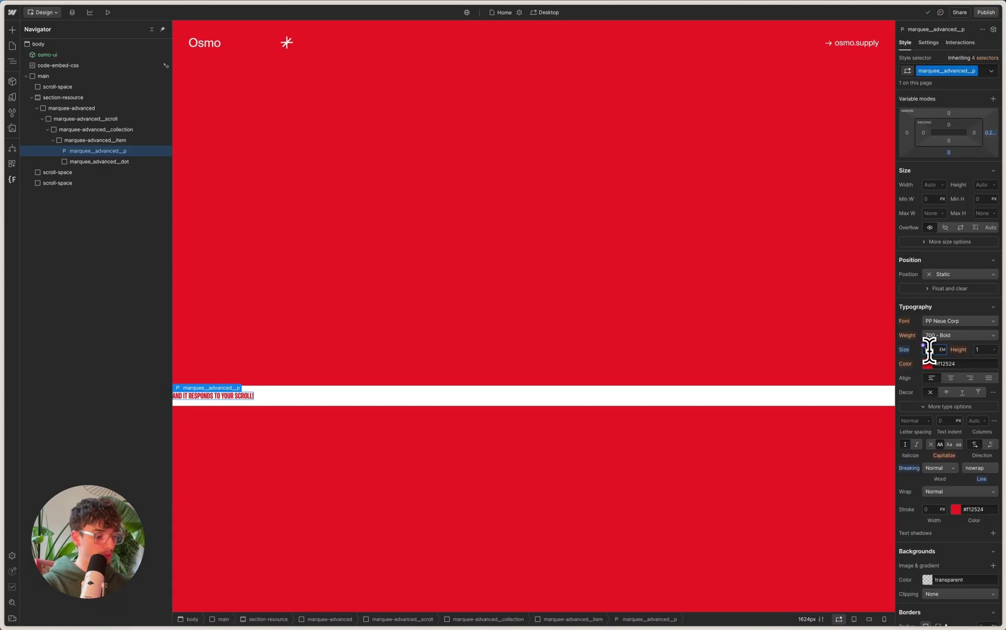
key("Return")
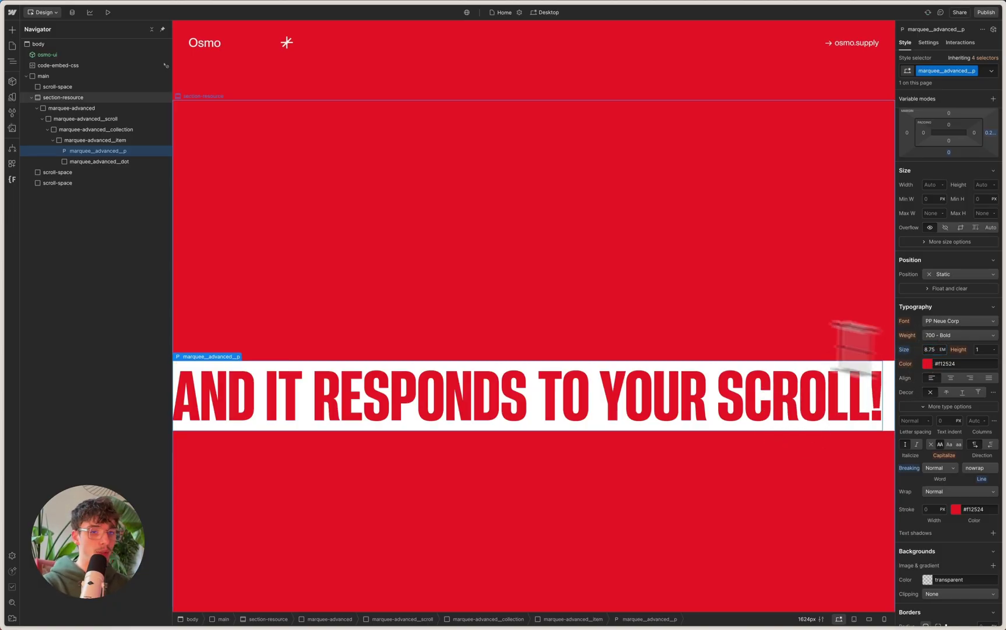
left_click(108, 162)
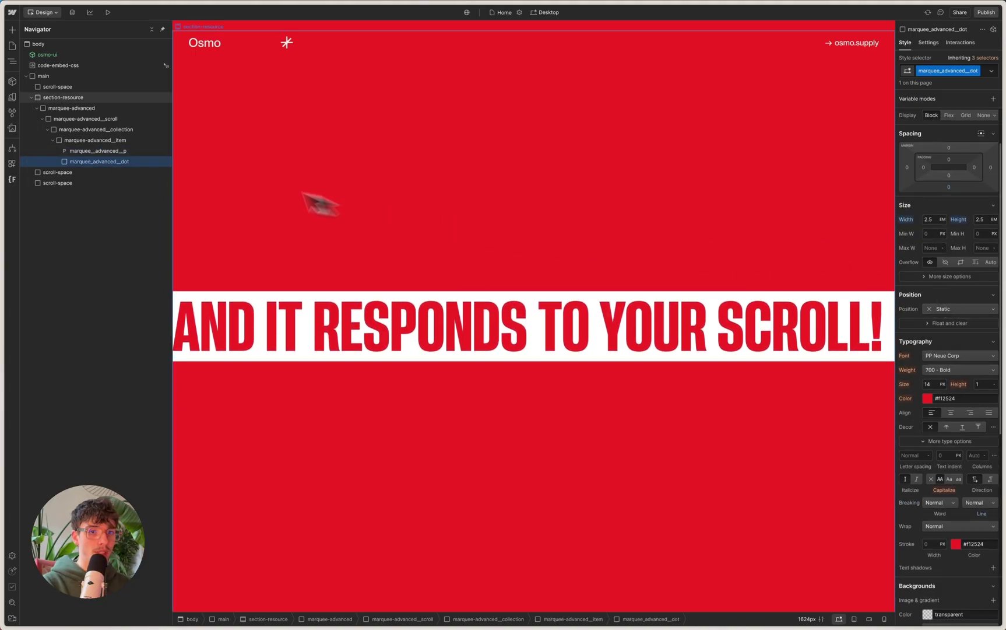
left_click(111, 141)
left_click(974, 323)
key("ctrl+z")
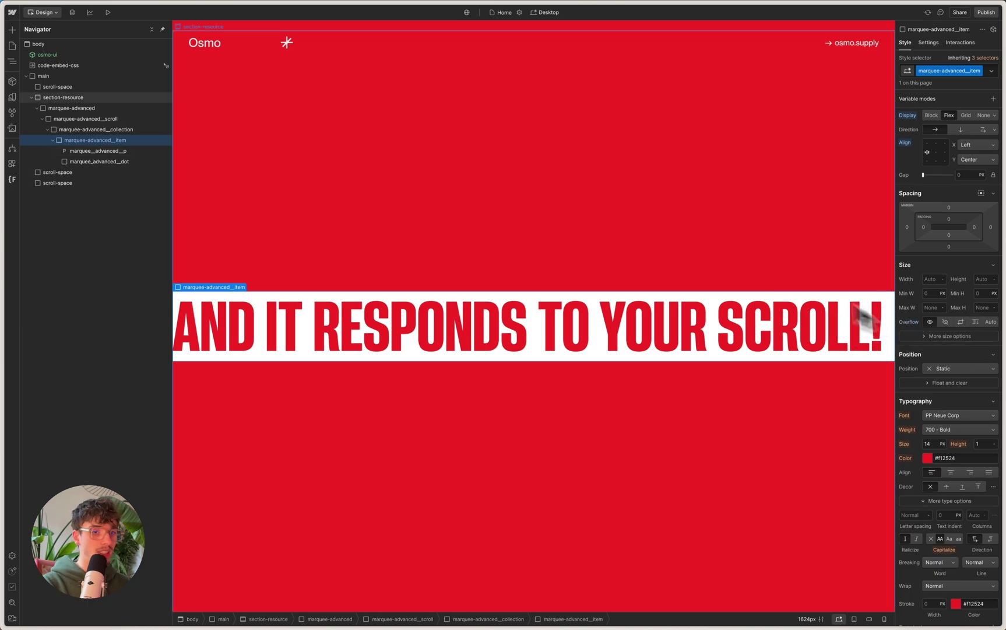
Step: Add a 2D & 3D move transform to marquee-advanced__item that shifts it leftward until the dot fits on the canvas
scroll(901, 401, "down", 7)
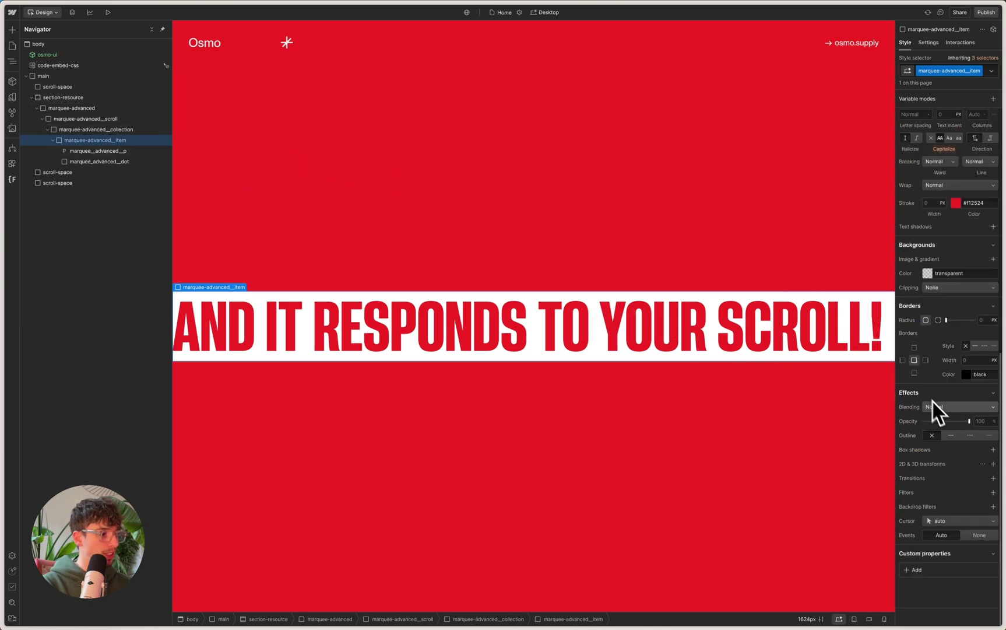
left_click(992, 464)
left_click_drag(940, 513, 874, 513)
Step: Add a custom background-color property with the value currentColor to marquee_advanced__dot and round its corners into a circle
left_click(128, 163)
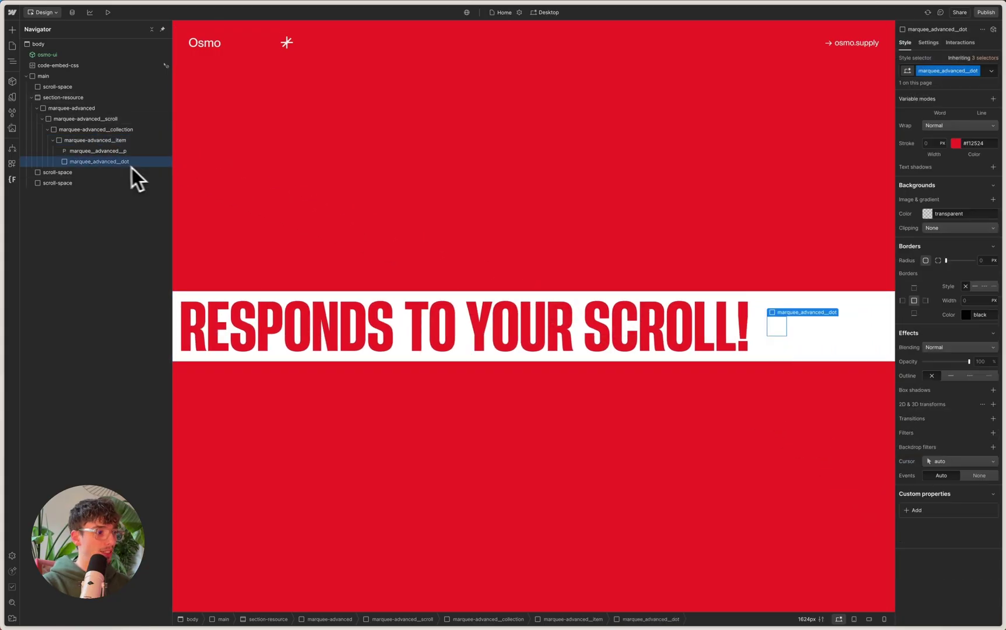
scroll(961, 350, "up", 7)
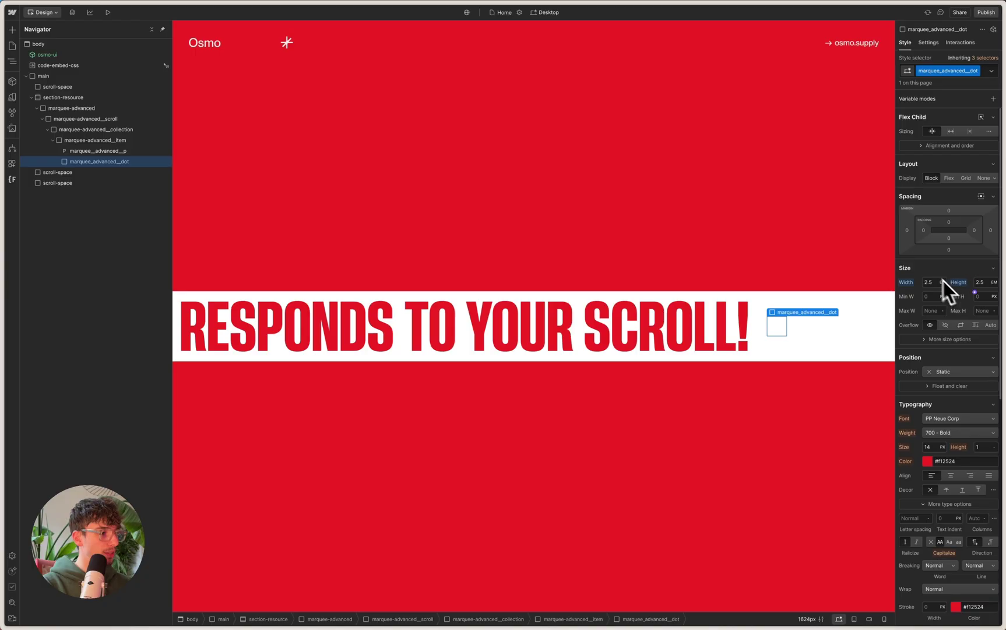
scroll(956, 300, "down", 7)
left_click(919, 575)
type("ba")
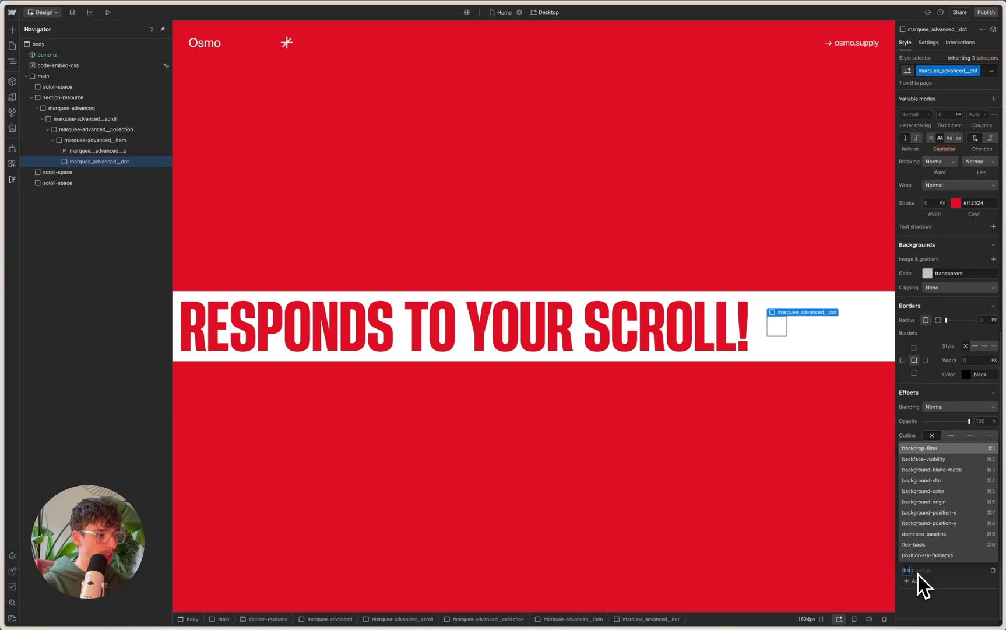
key("Down")
key("Down")
key("Down")
key("Down")
key("Return")
type("currentColor")
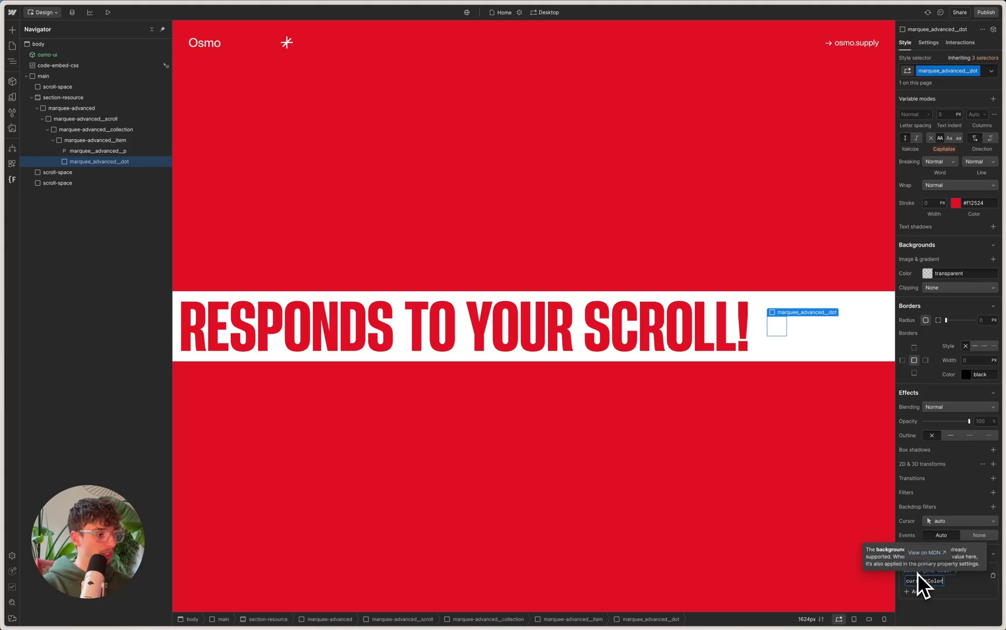
key("Return")
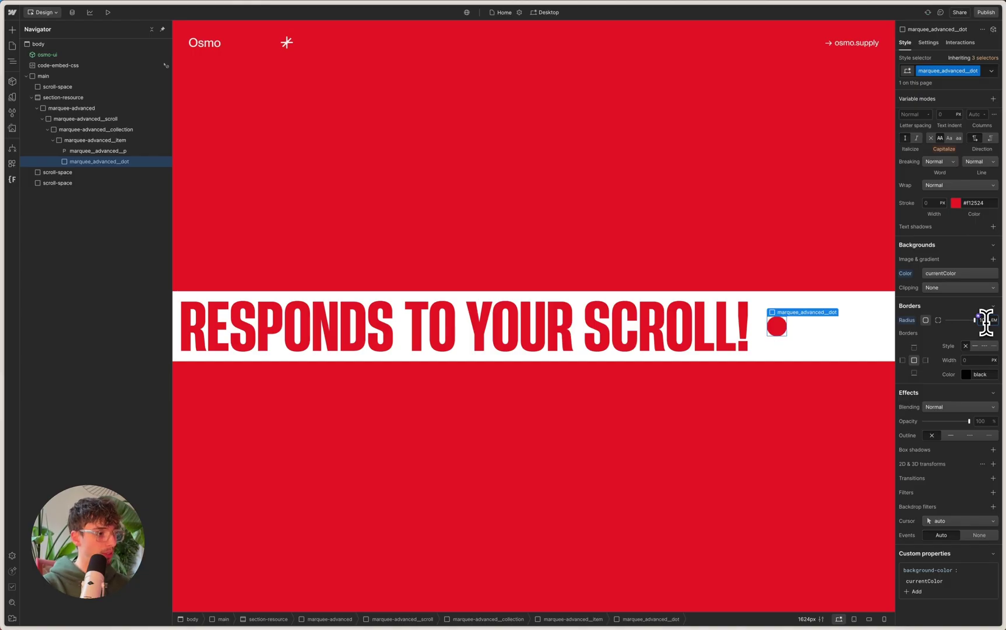
Step: Give marquee_advanced__dot a right margin of 2.5em
scroll(923, 331, "up", 7)
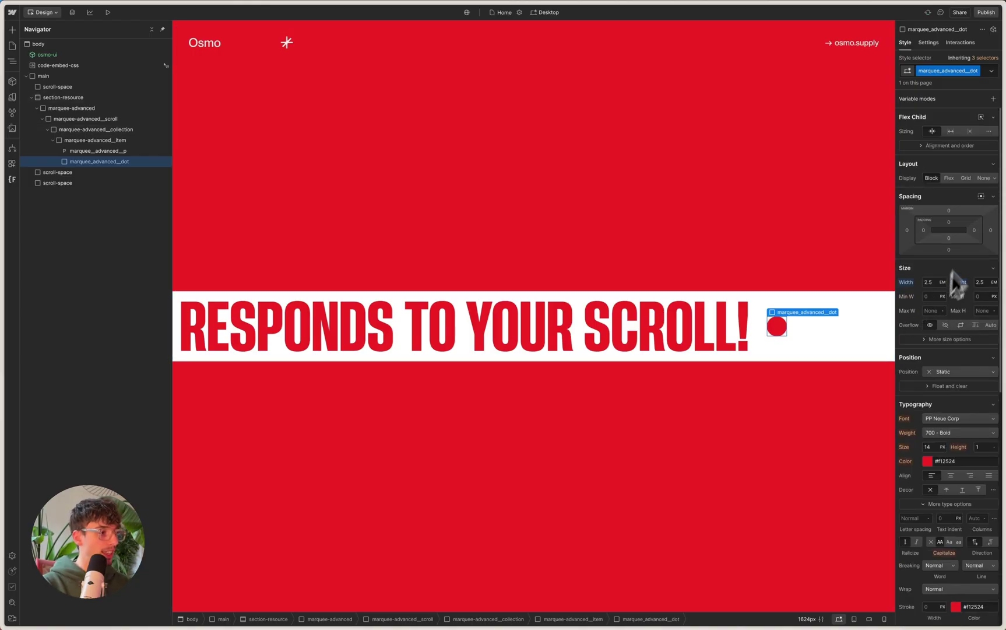
left_click(990, 229)
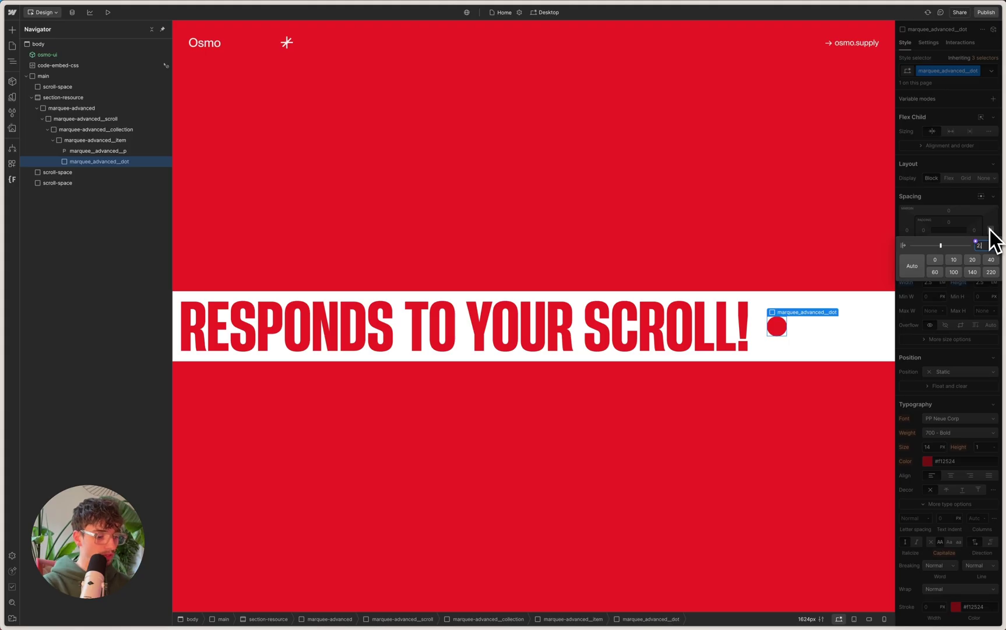
type("2.5em")
key("Return")
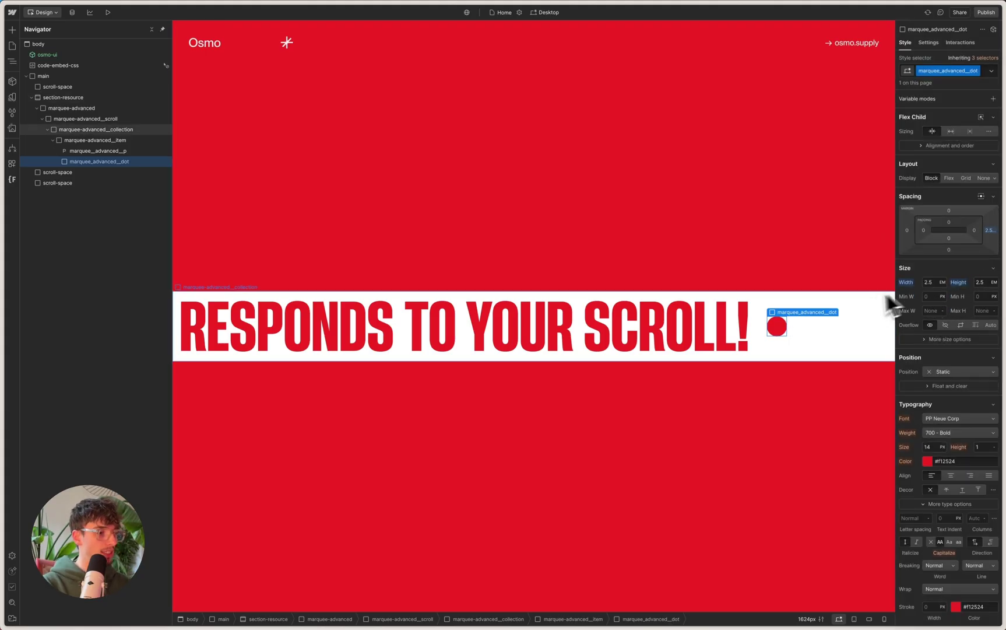
Step: Duplicate marquee-advanced__item to preview the spacing between the dot and the following text
left_click(798, 320)
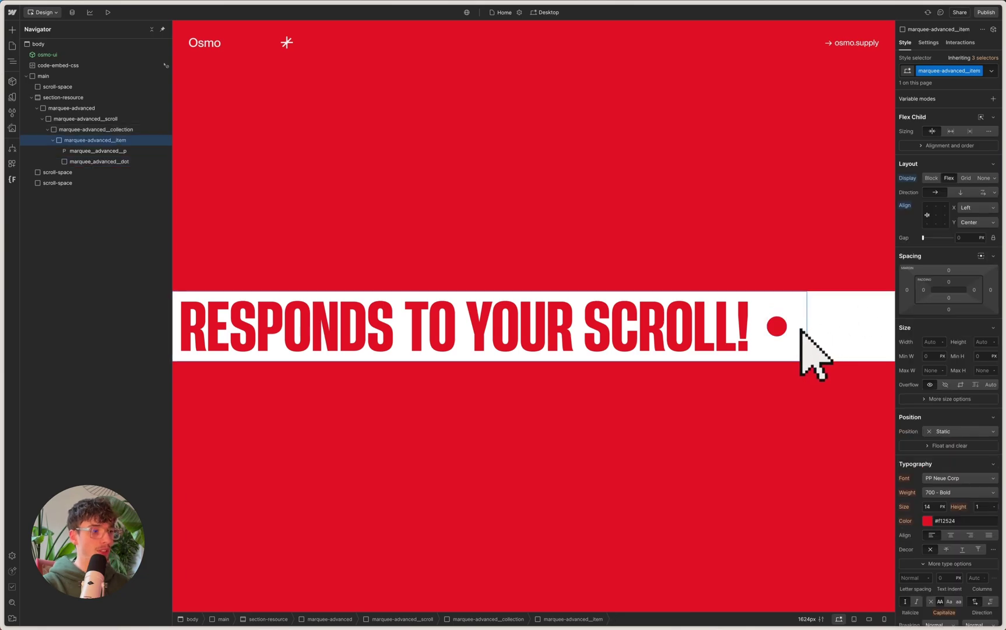
left_click(53, 140)
key("super+d")
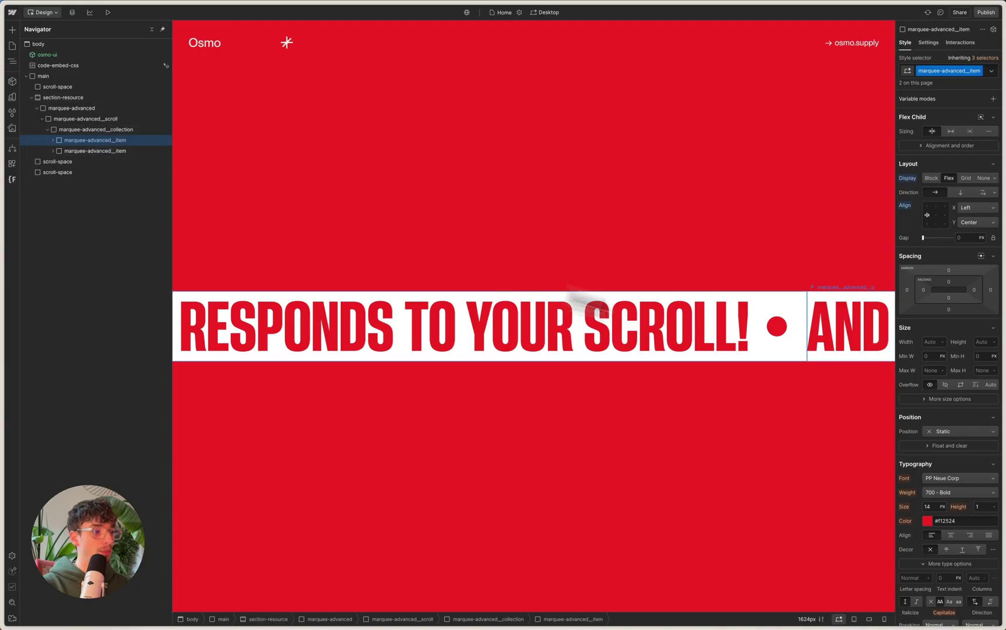
Step: Slightly reduce the right margin of marquee_advanced__dot so the gaps on both sides of the dot look even
left_click(797, 320)
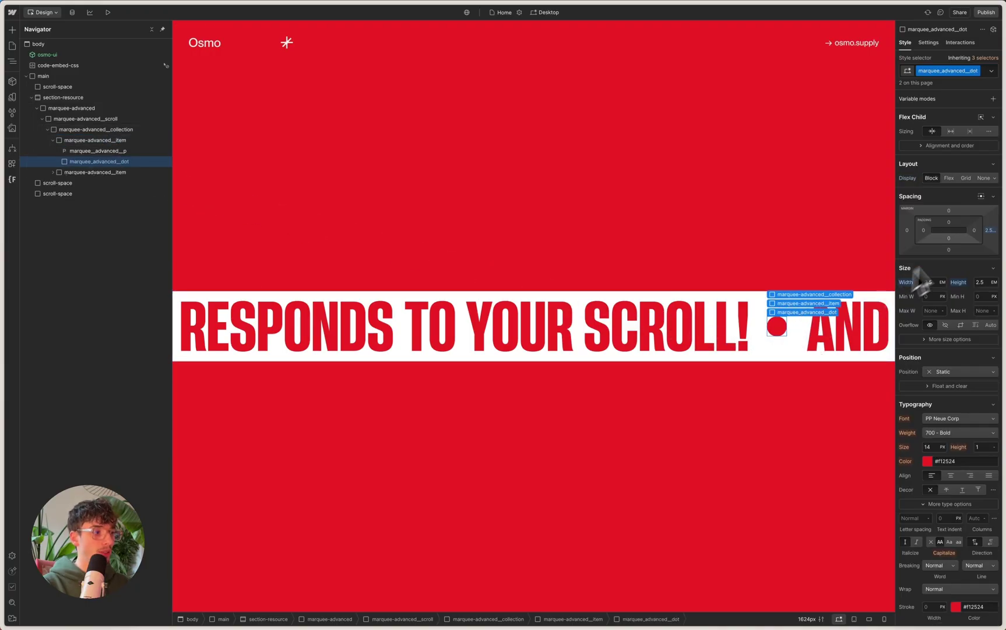
left_click(799, 343)
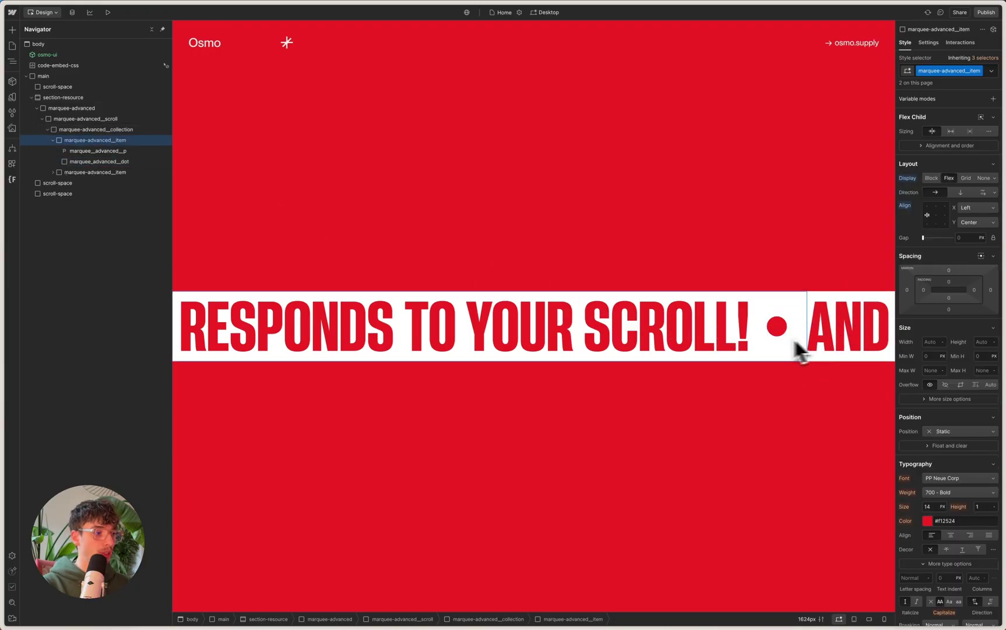
left_click(778, 327)
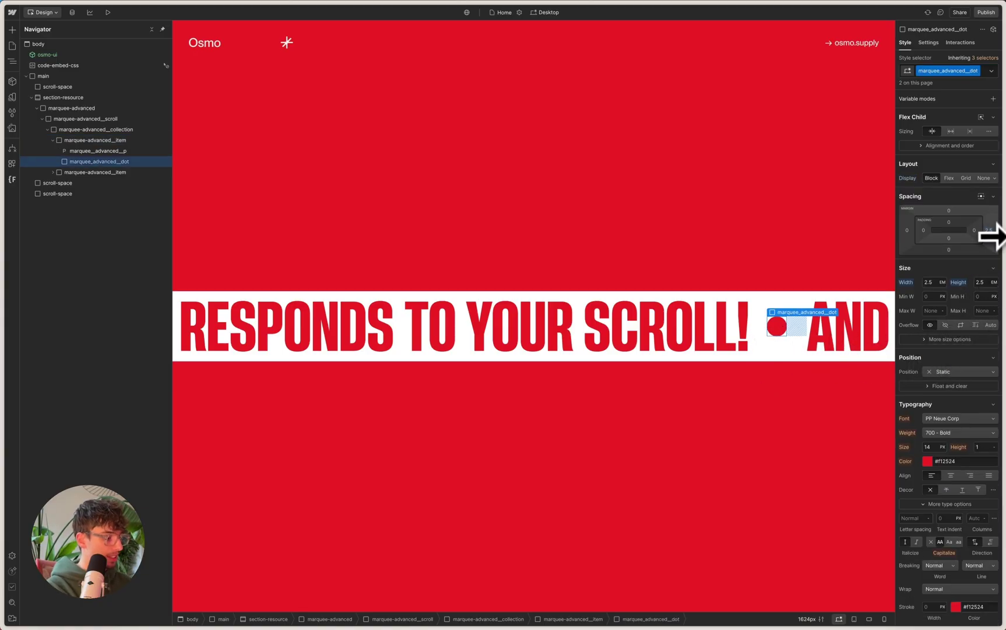
left_click(991, 236)
left_click(775, 368)
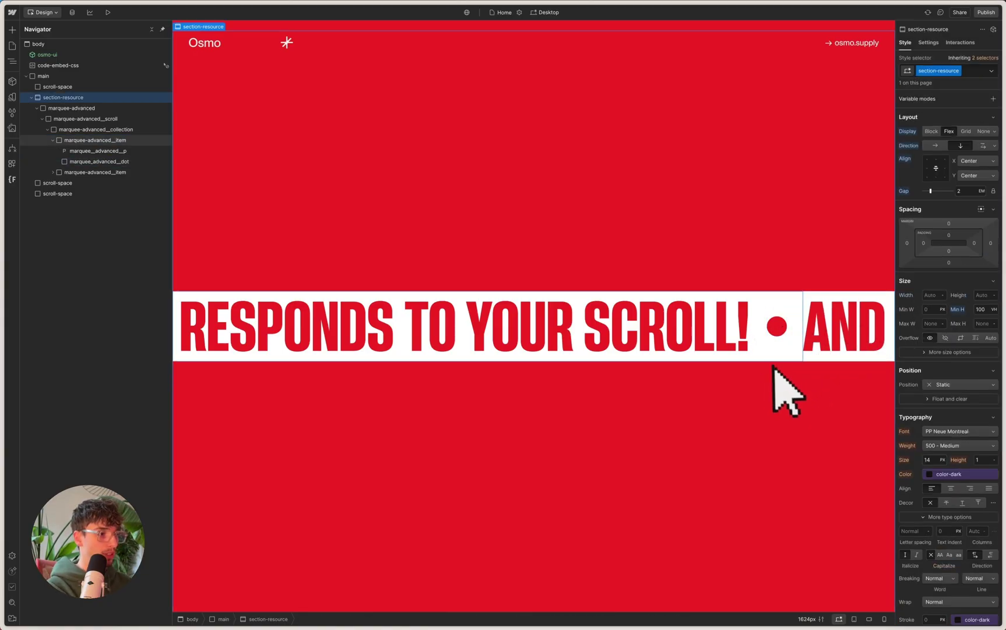
Step: Delete the duplicated marquee-advanced__item and reset the 2D & 3D move transform on the remaining item
left_click(53, 140)
left_click(102, 152)
key("Delete")
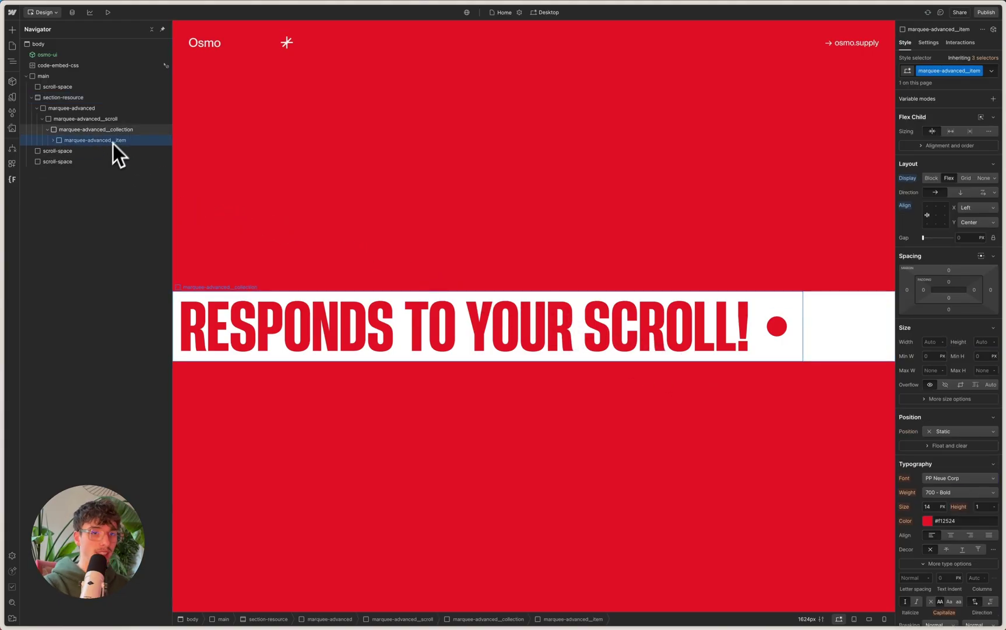
scroll(965, 408, "down", 8)
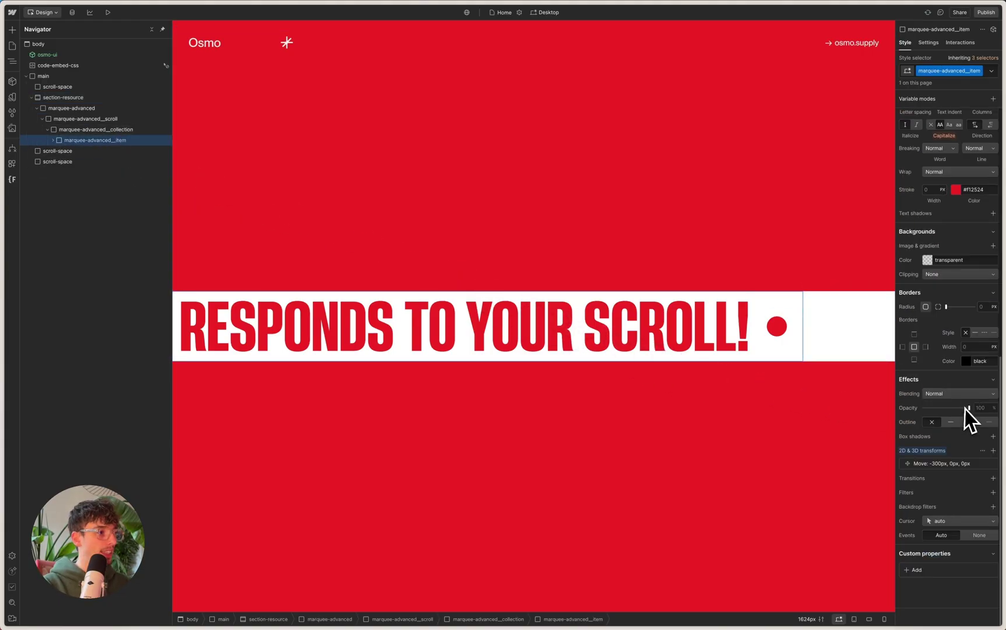
left_click(936, 453, "alt")
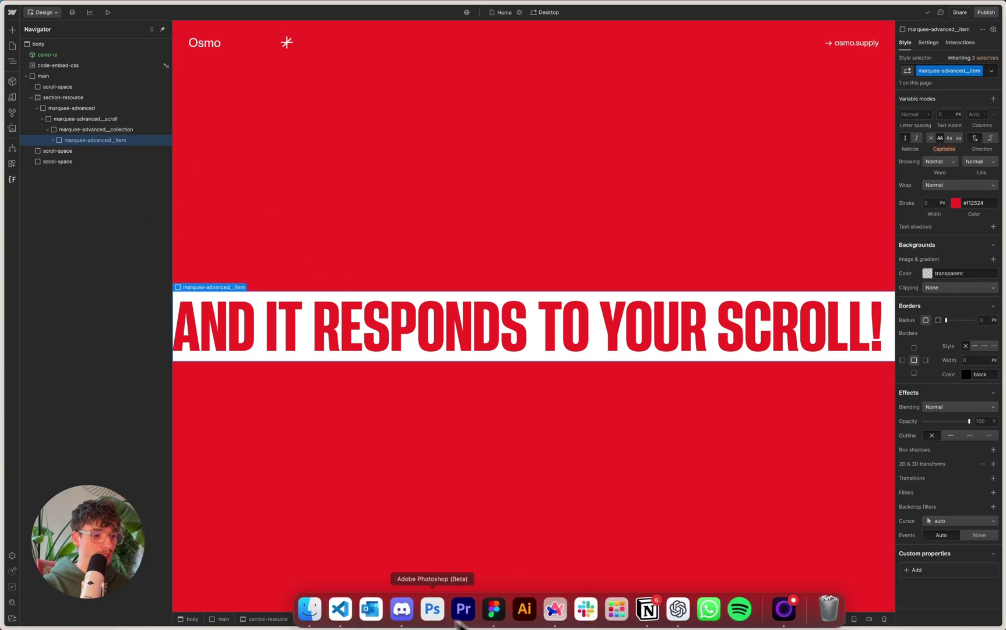
Step: Check the banner design in Figma, then return to Webflow and give marquee-advanced__collection 1em of top and bottom padding
left_click(494, 610)
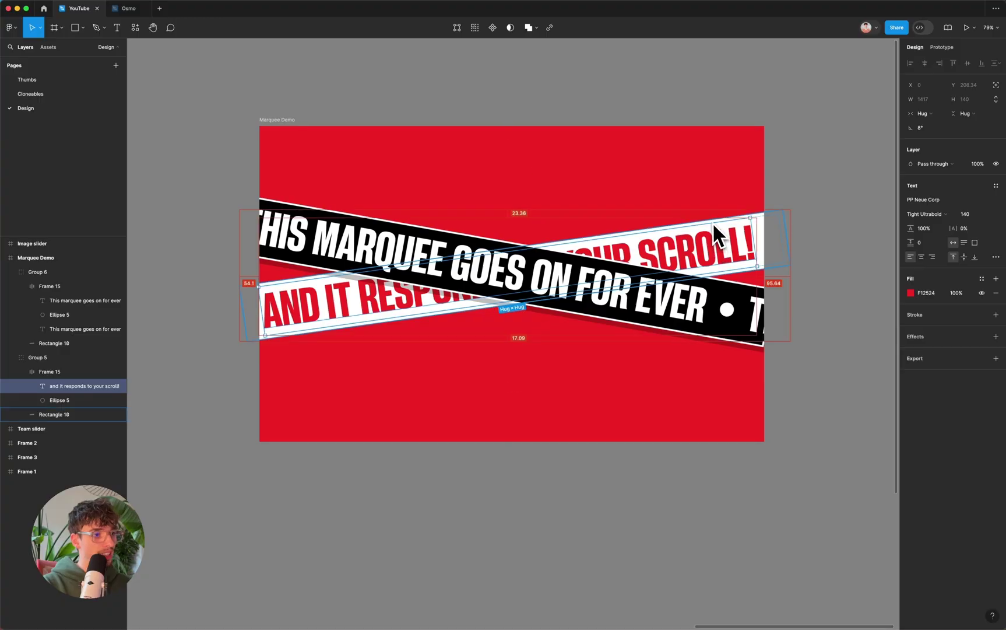
left_click(554, 609)
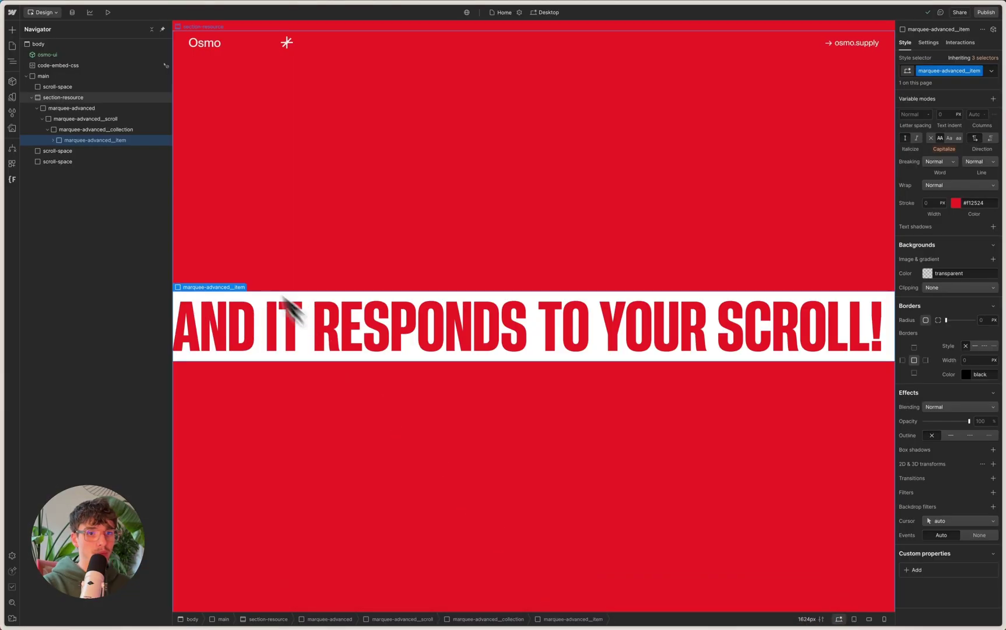
left_click(116, 131)
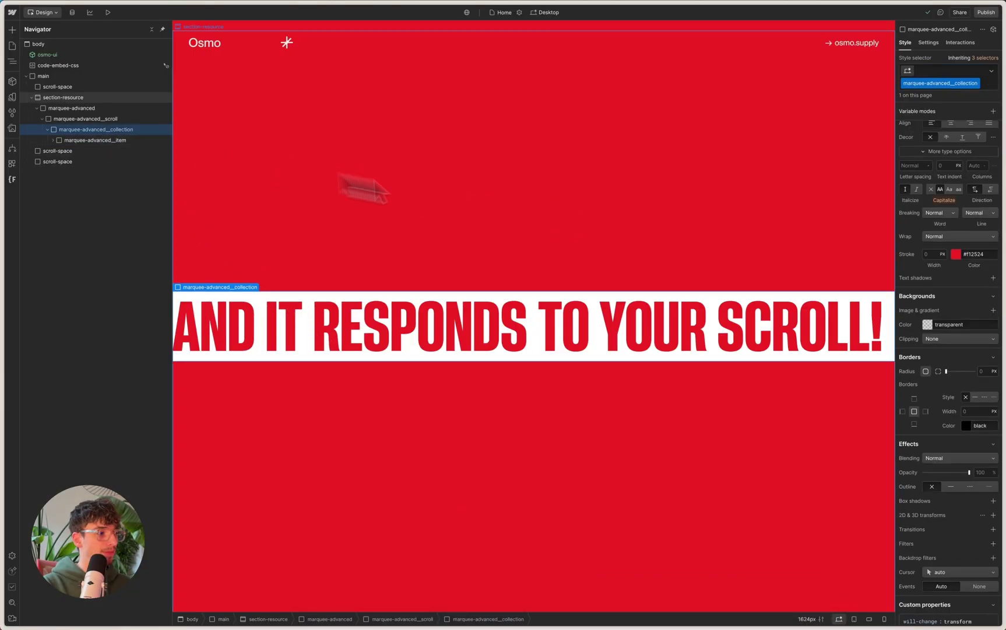
scroll(961, 289, "up", 10)
left_click(949, 296, "alt")
type("1em")
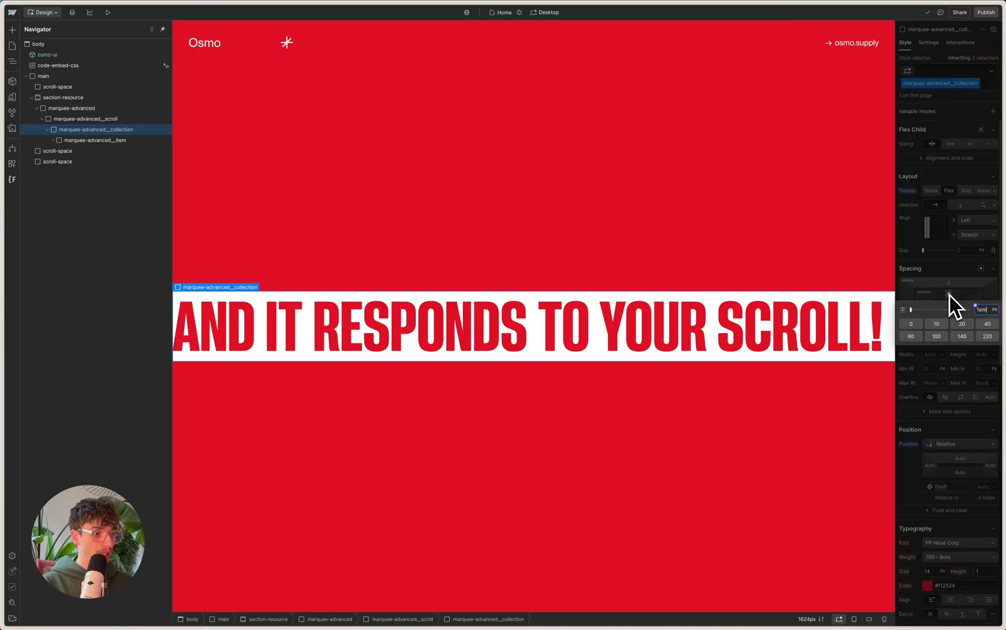
key("Return")
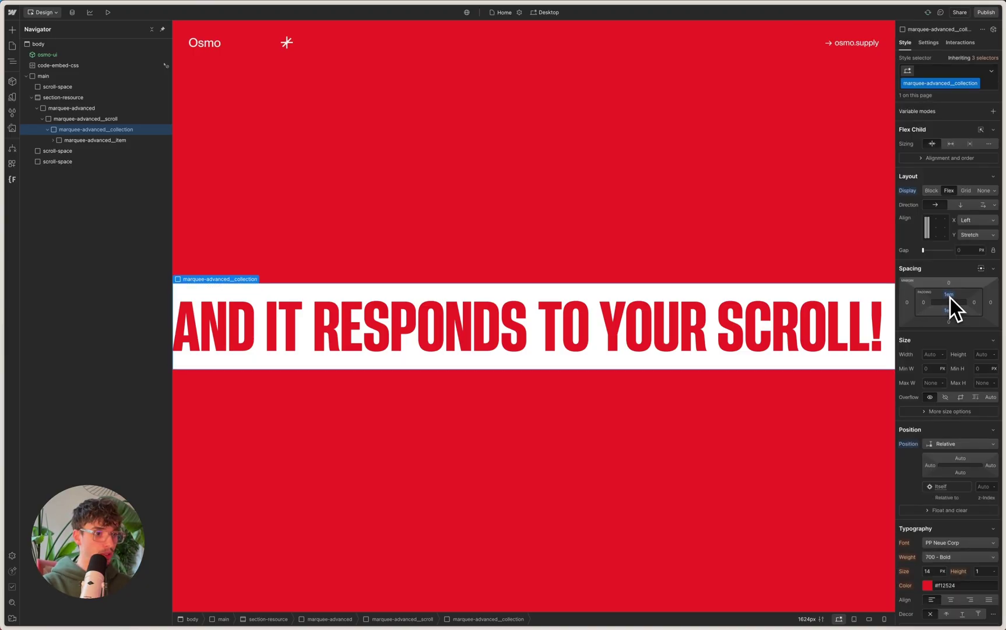
Step: Add a 2D & 3D rotate transform of -8deg around the Z axis to marquee-advanced
left_click(43, 118)
left_click(81, 109)
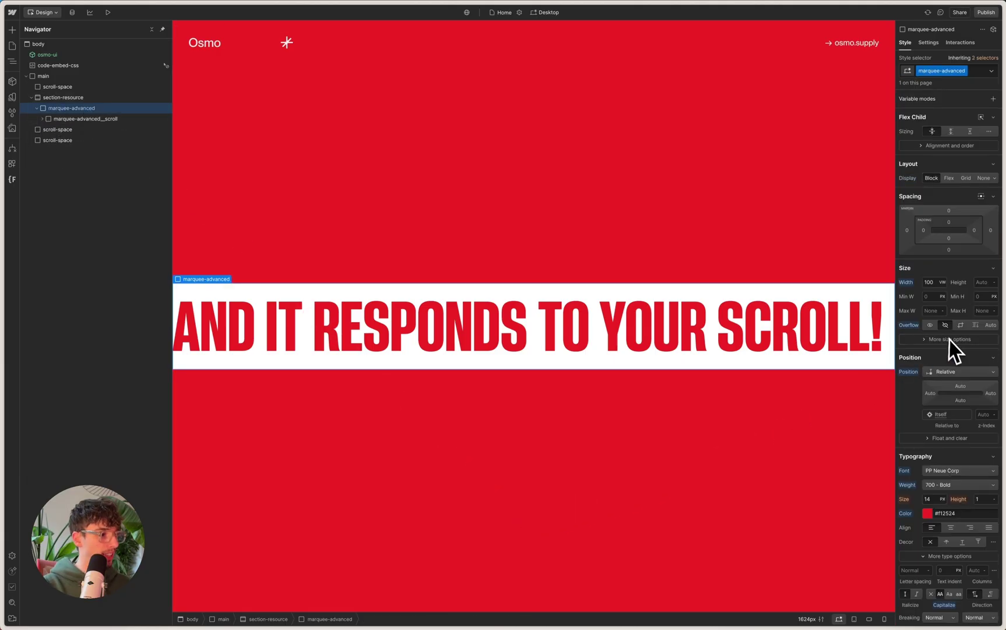
scroll(948, 354, "down", 7)
scroll(968, 472, "down", 1)
left_click(994, 498)
left_click(965, 527)
left_click(978, 573)
type("-8")
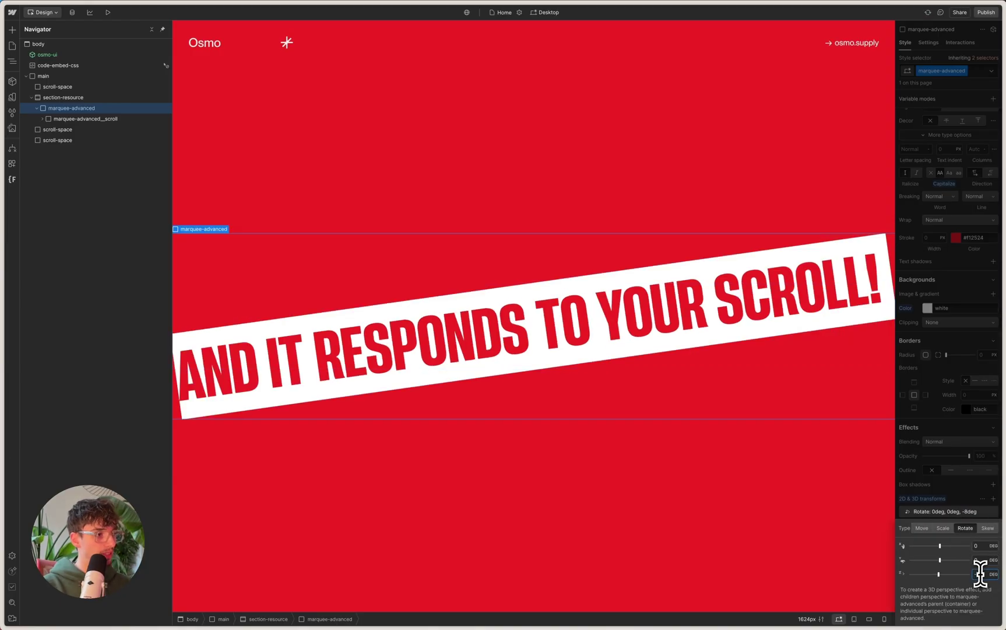
left_click(941, 408)
Step: Set the width of marquee-advanced to 105vw so the rotated banner reaches past both canvas edges
scroll(941, 408, "up", 10)
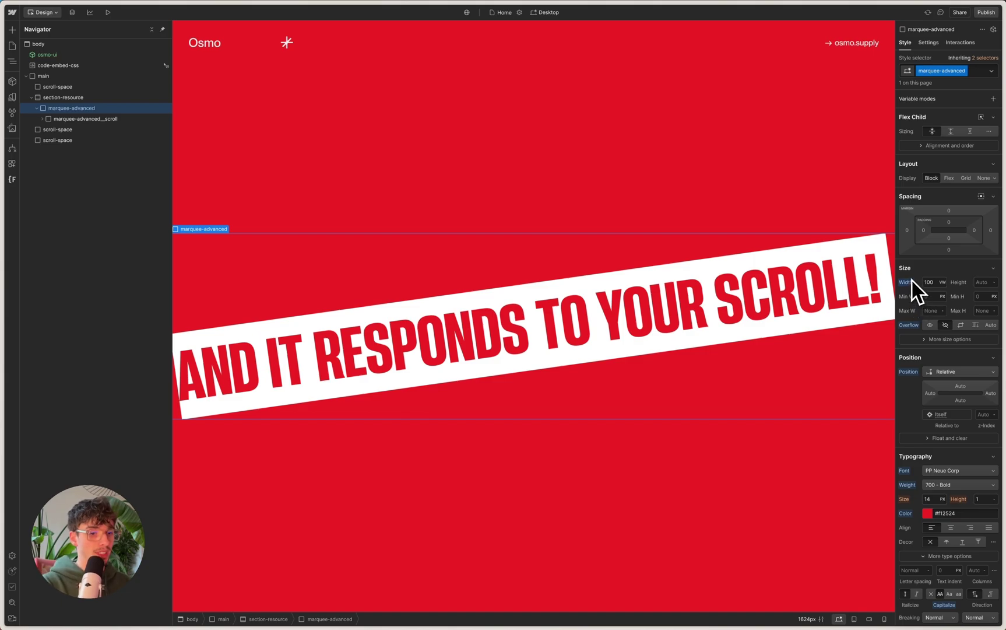
left_click(933, 282)
type("110")
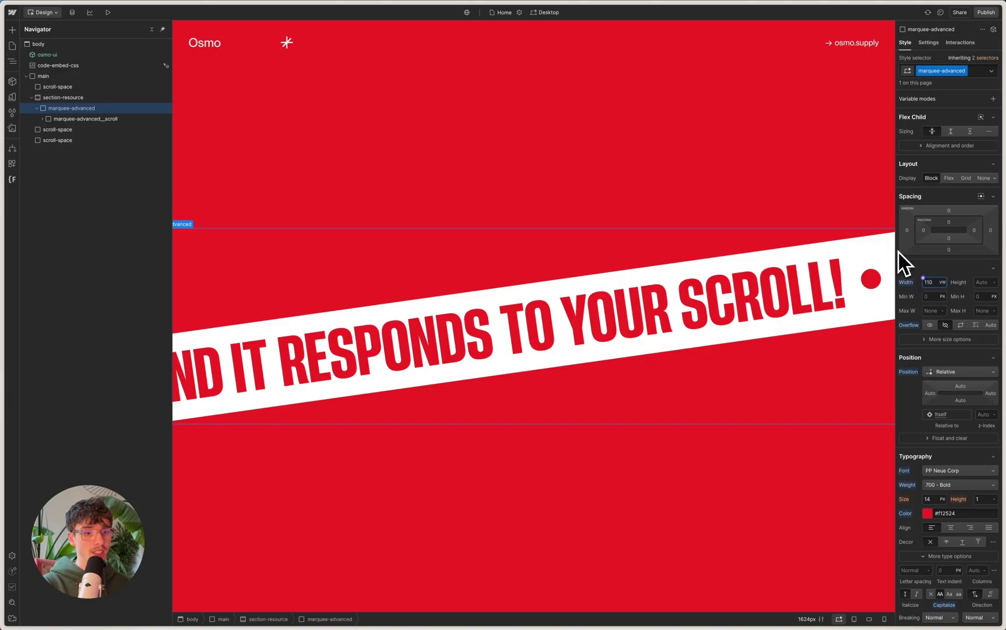
key("shift+Down")
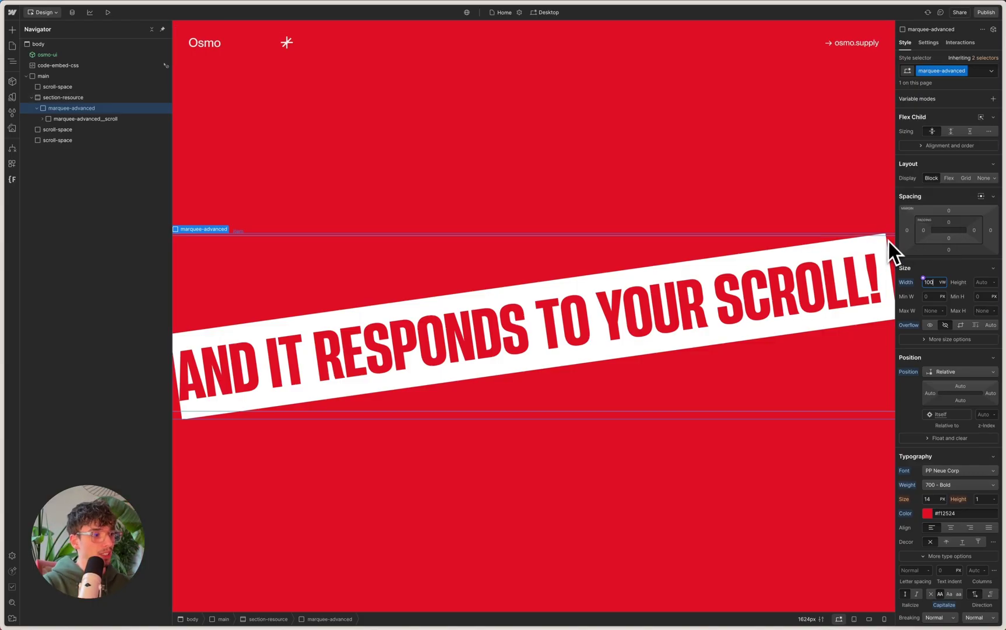
key("Up")
key("Up")
key("Up")
key("Up")
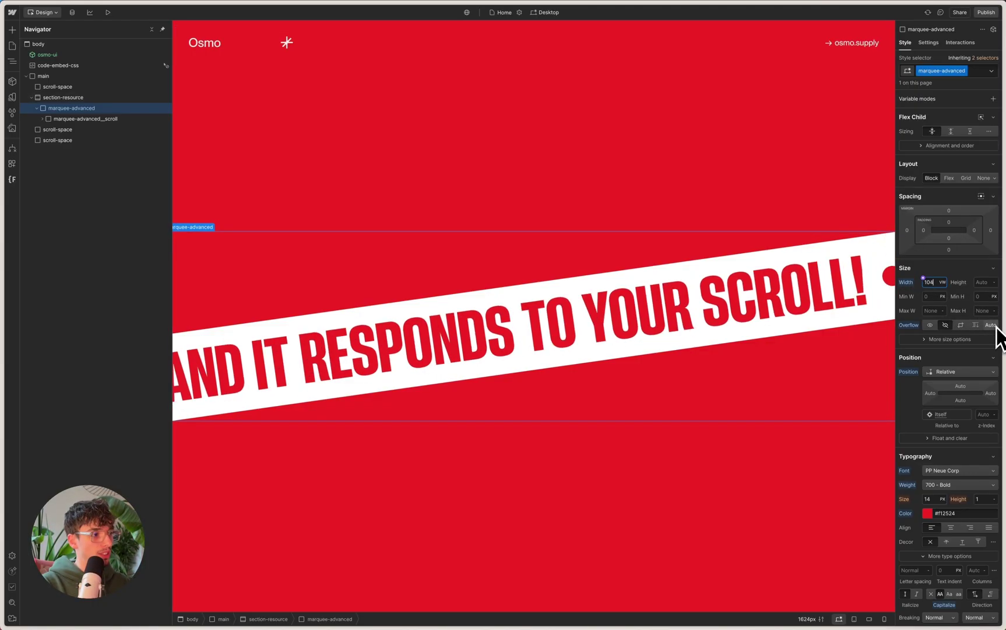
key("Up")
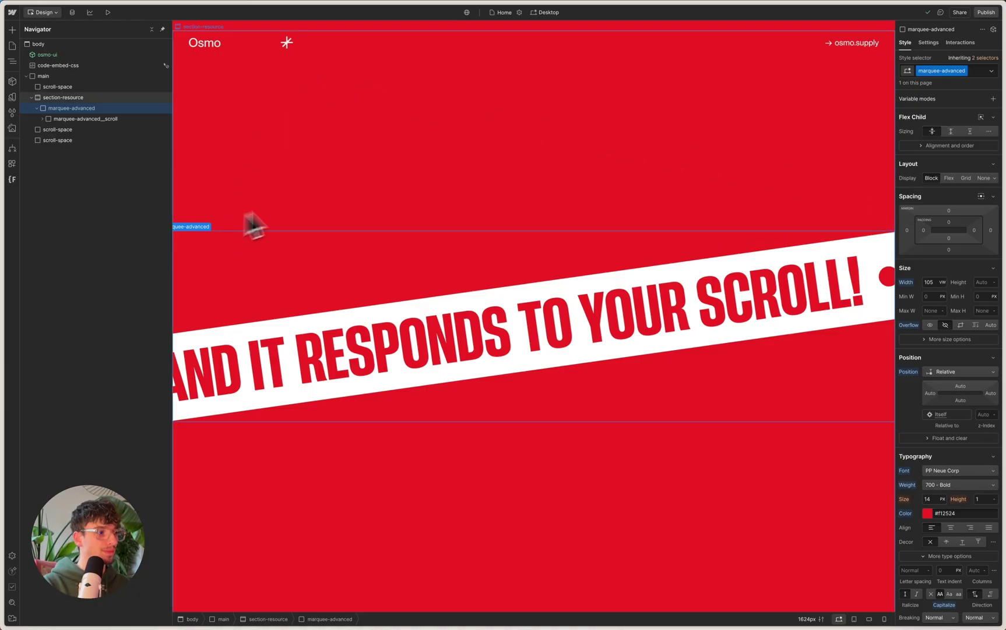
Step: Duplicate marquee-advanced and add the combo class is--top to the second copy
key("super+d")
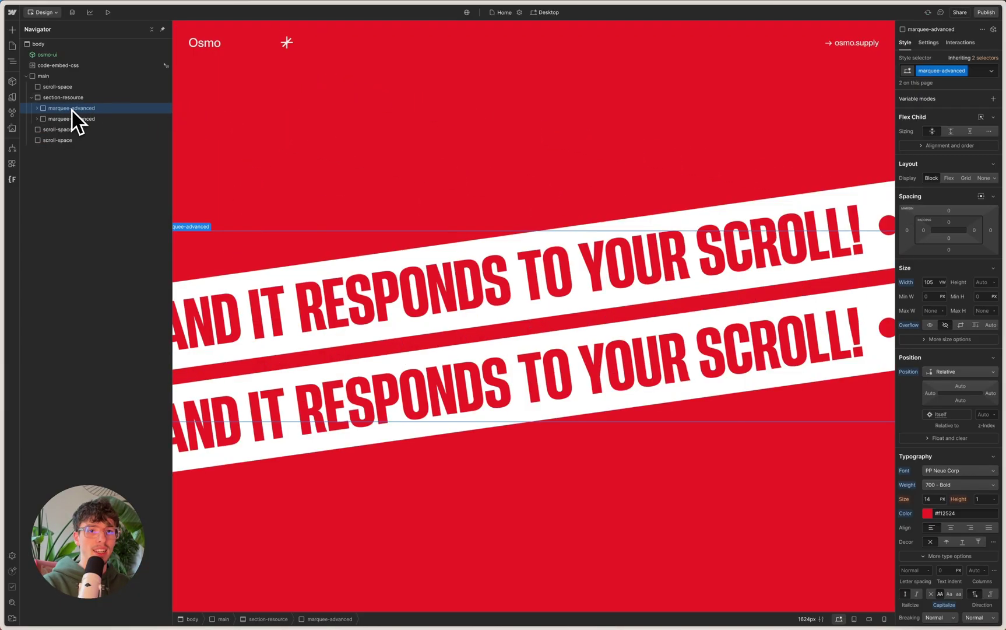
left_click(973, 72)
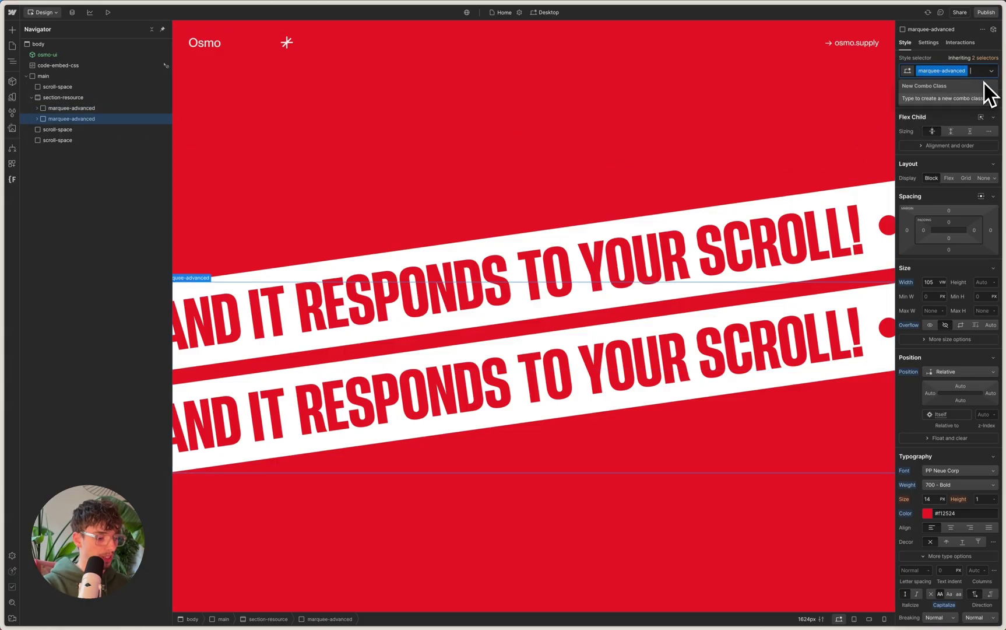
type("is--top")
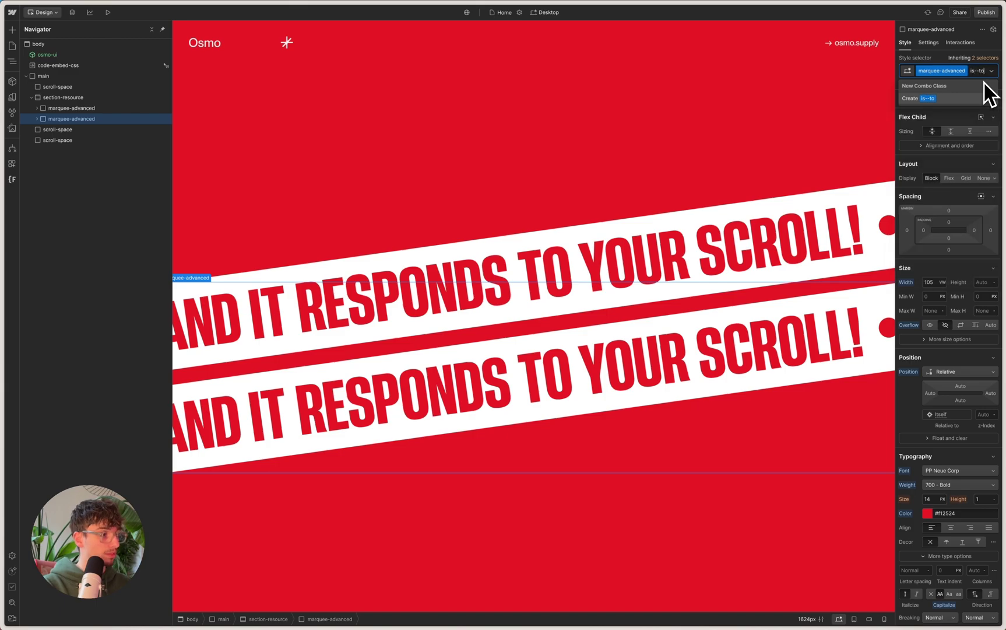
key("Return")
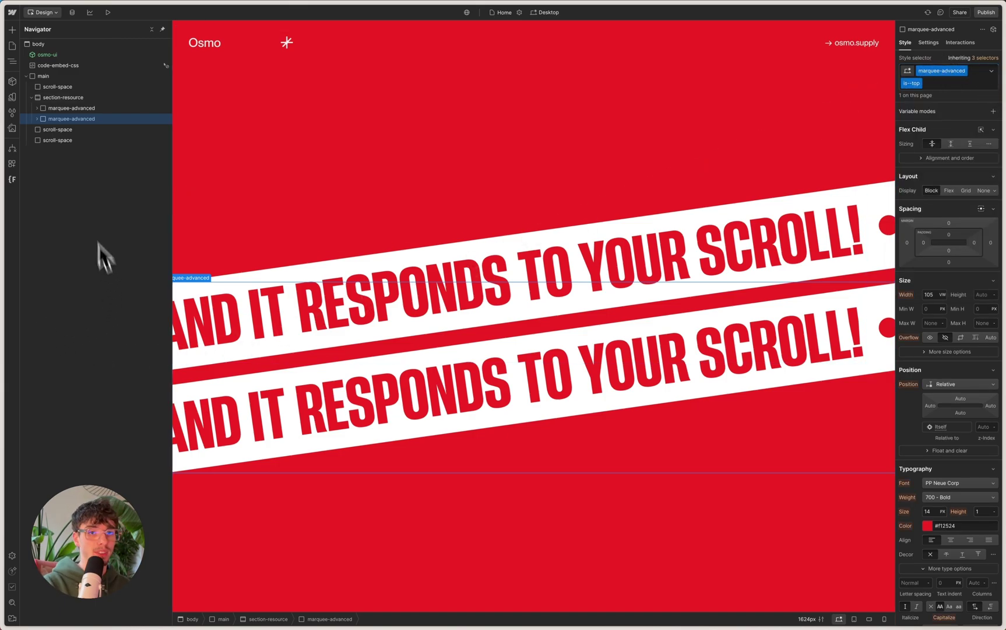
Step: Wrap both marquee-advanced elements in a div block and give it the class marquee-wrap
left_click(83, 108)
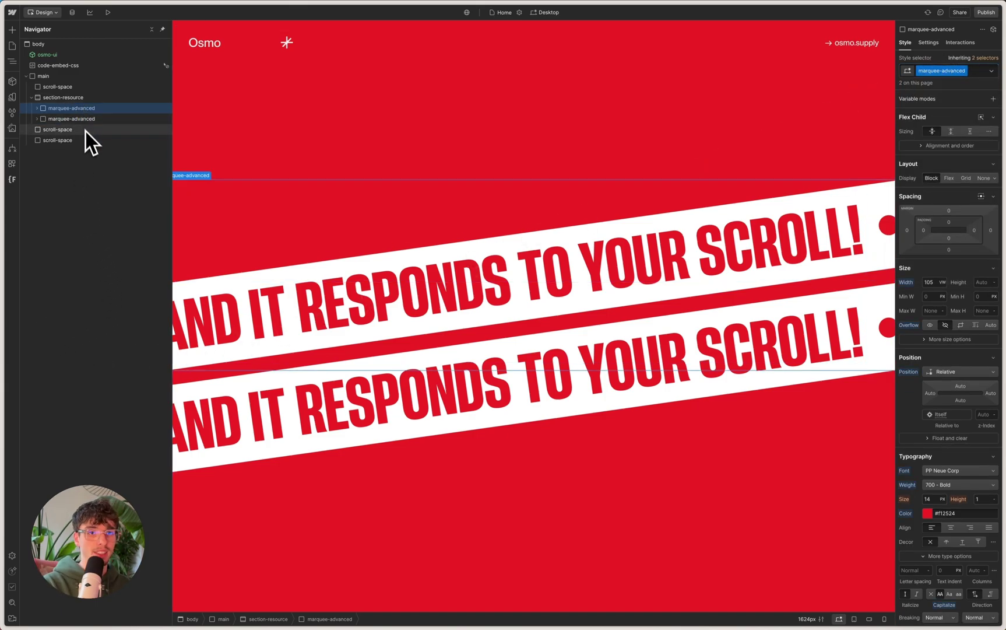
key("super+alt+g")
left_click(70, 130)
left_click_drag(66, 130, 85, 107)
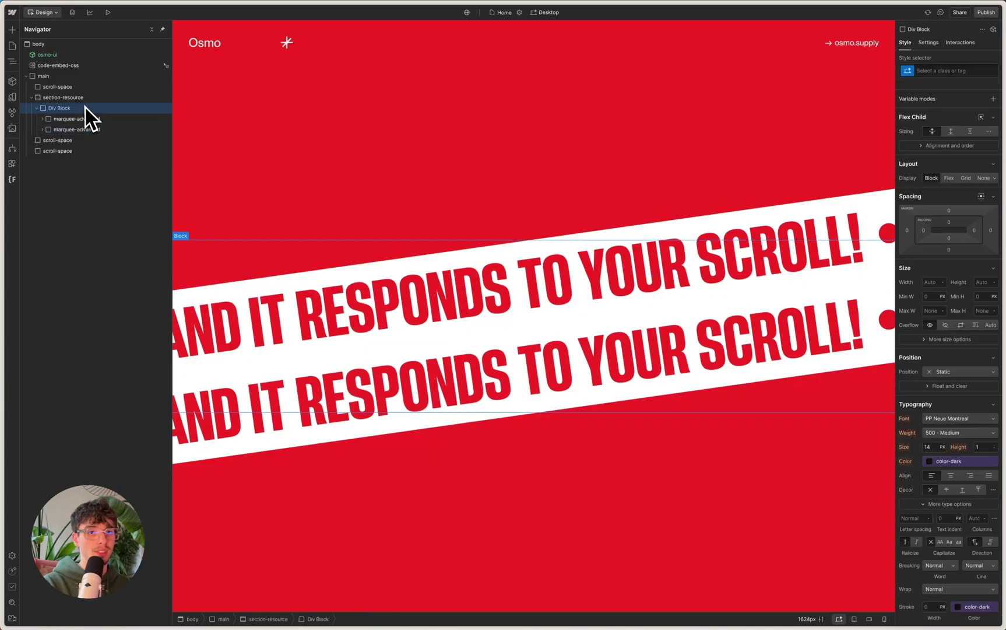
key("super+Return")
type("marque")
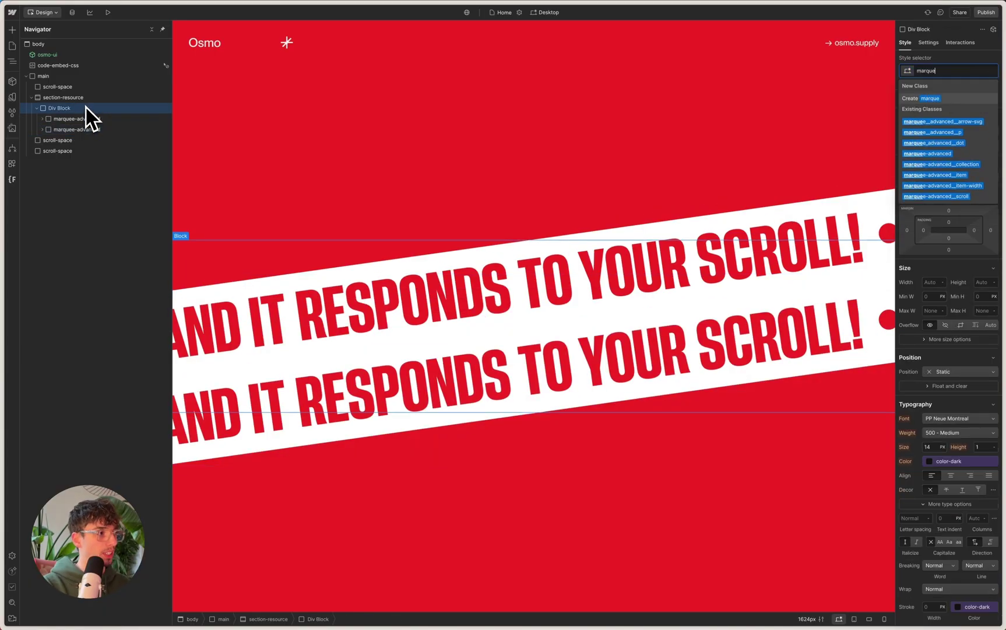
type("e-wrap")
key("Return")
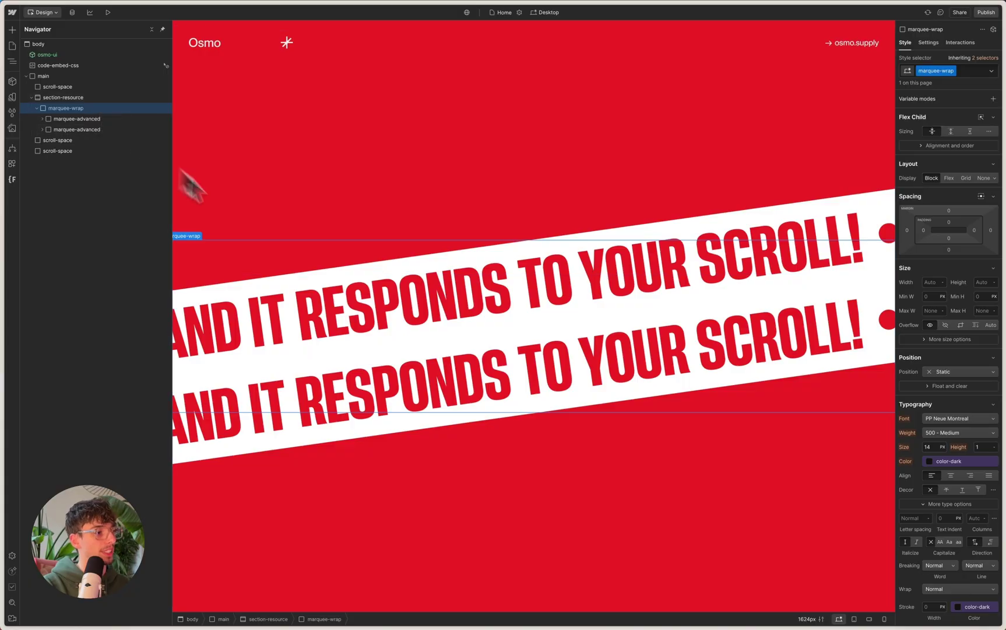
Step: Set marquee-wrap's position to Relative and its display to Flex, with its children centered on both axes
left_click(963, 370)
left_click(958, 390)
left_click(958, 373)
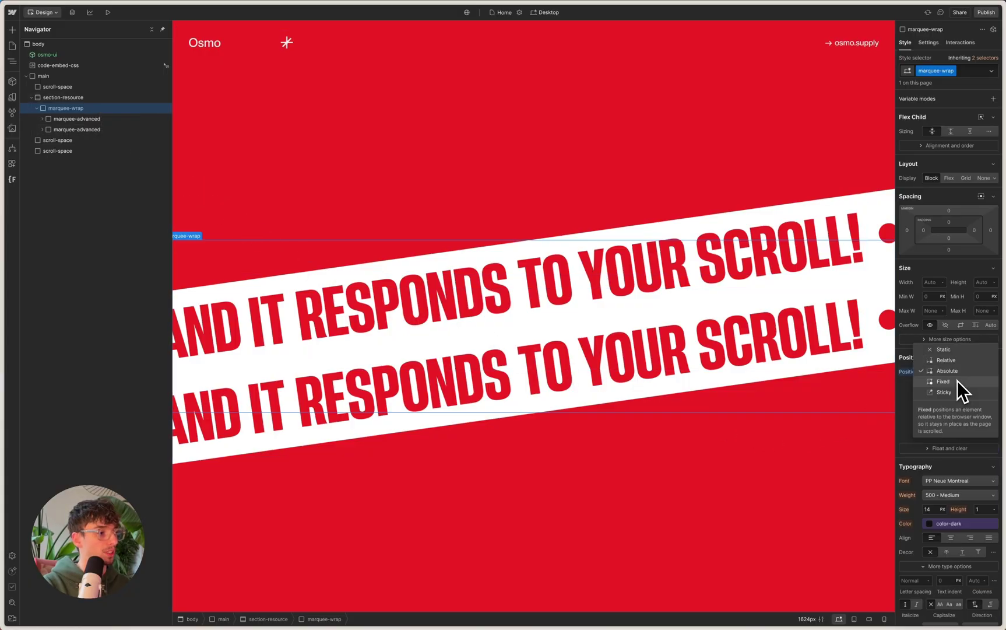
left_click(958, 363)
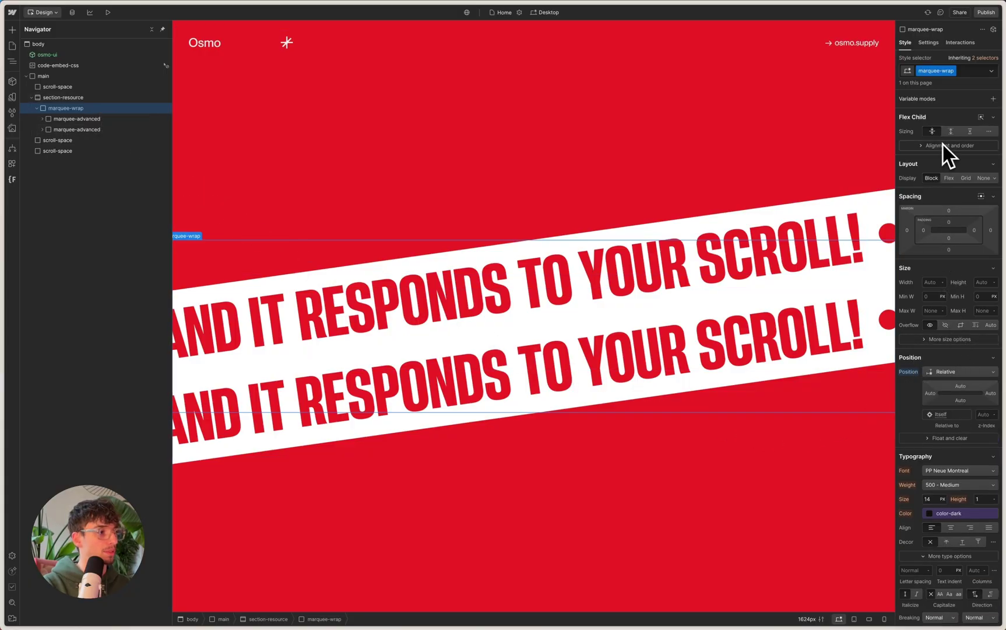
left_click(949, 178)
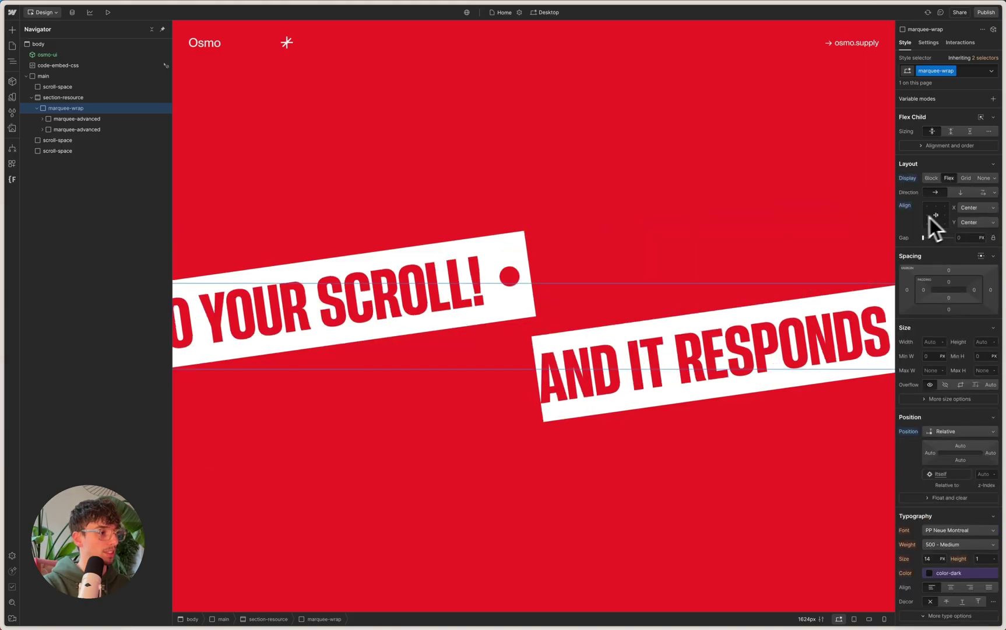
Step: Set the position of marquee-advanced to Absolute so both banner copies stack inside marquee-wrap
left_click(76, 118)
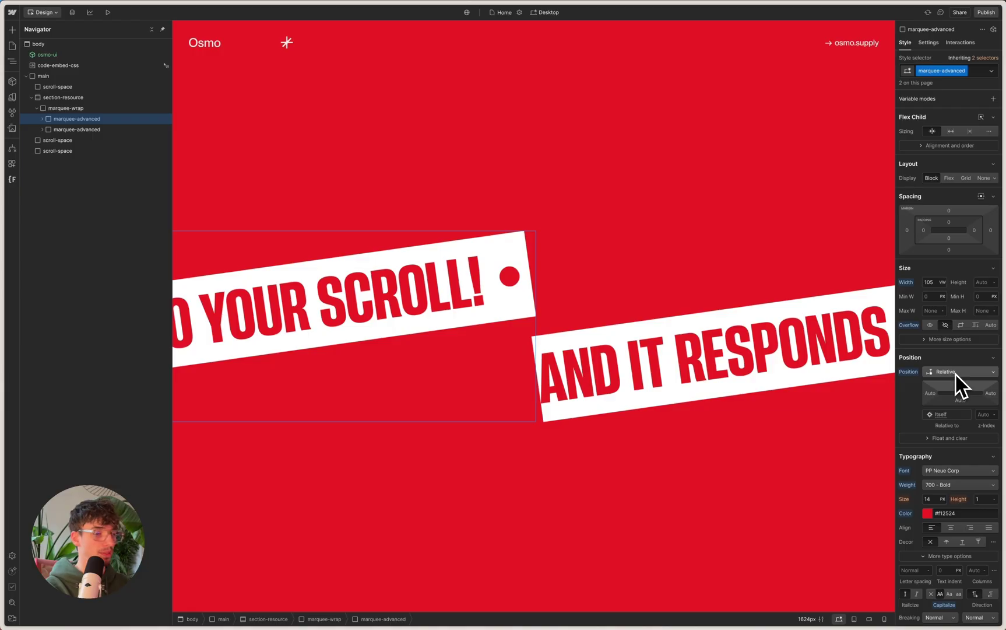
left_click(42, 119)
left_click(90, 128)
key("Up")
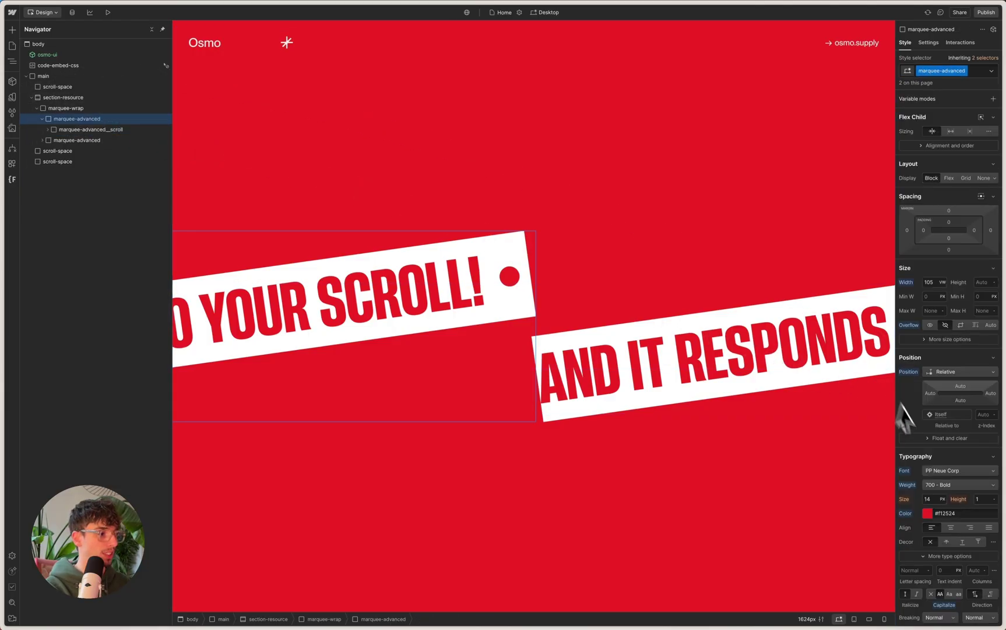
left_click(949, 372)
left_click(956, 388)
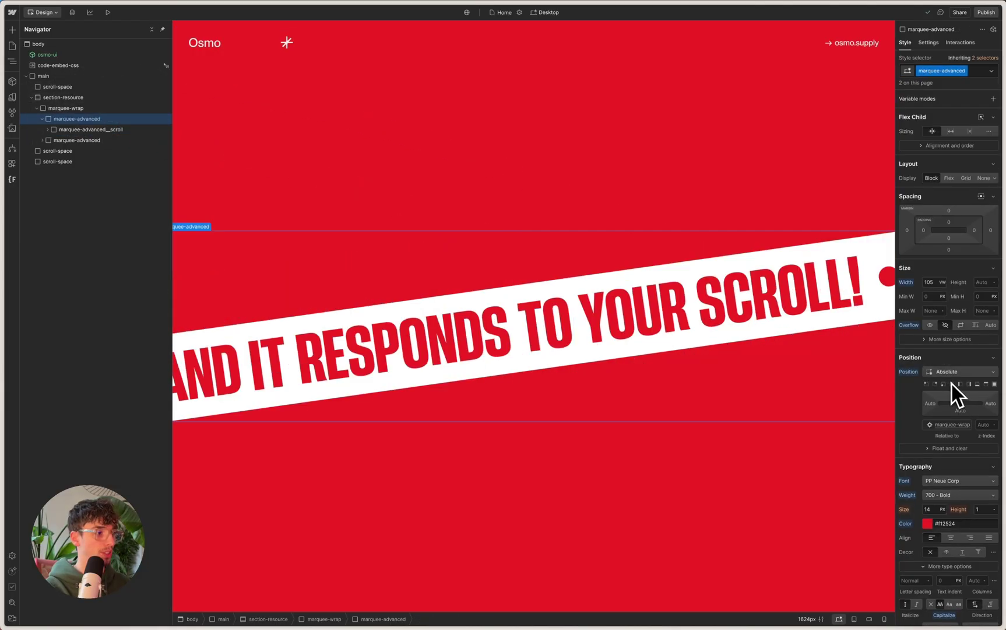
key("Escape")
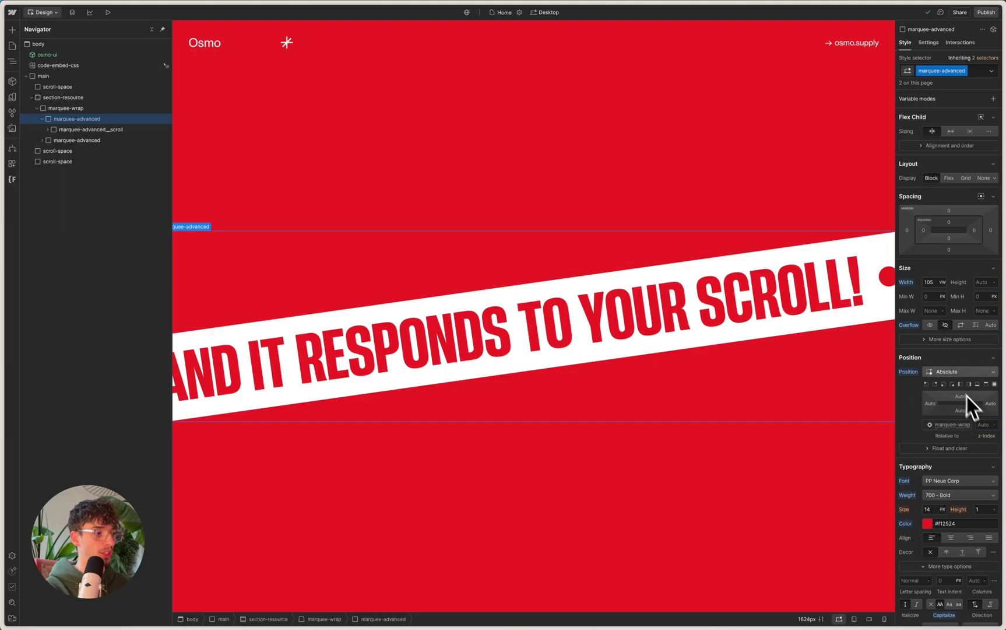
Step: Set the Z rotation of the second marquee-advanced copy, with the is--top class, to 10 degrees so the banners cross
left_click(91, 109)
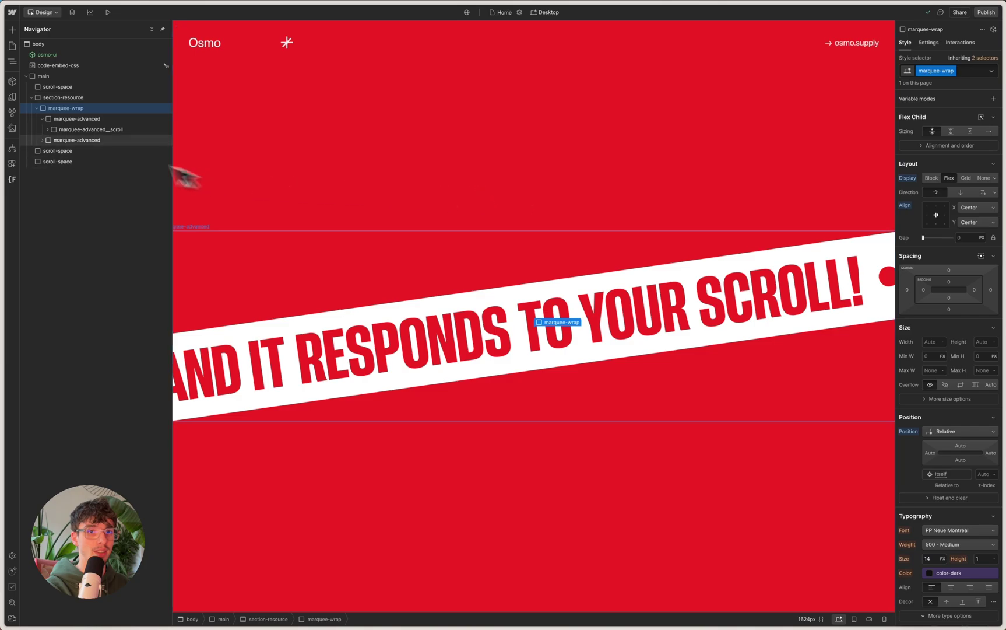
left_click(43, 119)
left_click(97, 129)
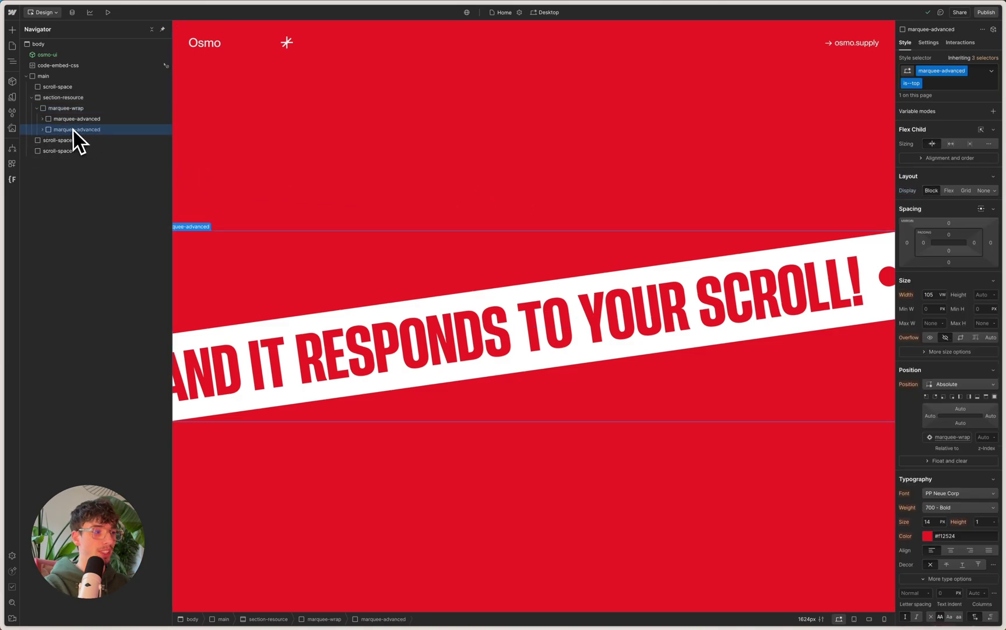
scroll(939, 325, "down", 8)
scroll(939, 324, "down", 1)
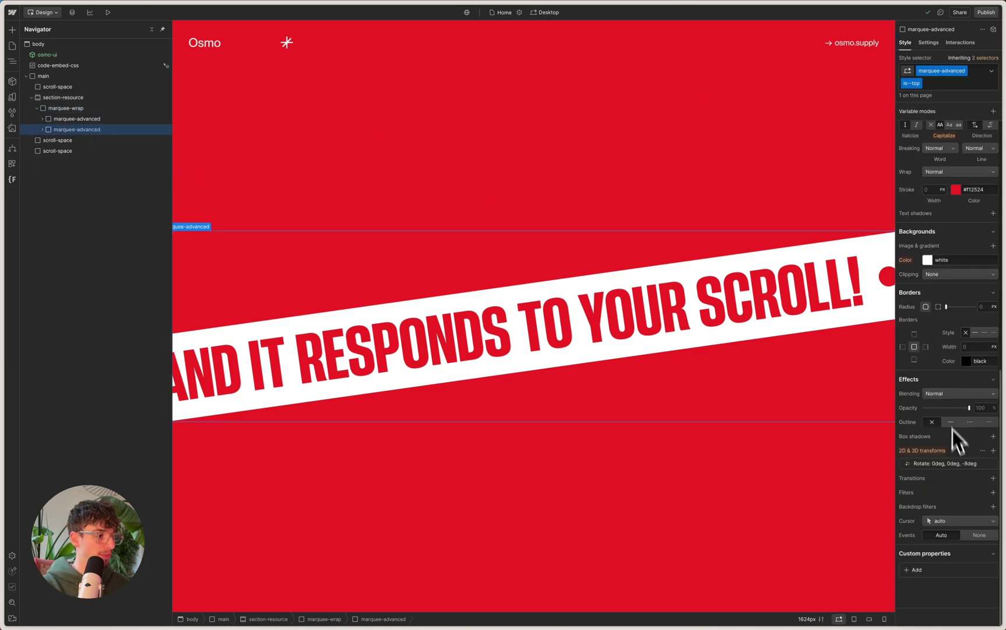
left_click(961, 463)
type("10")
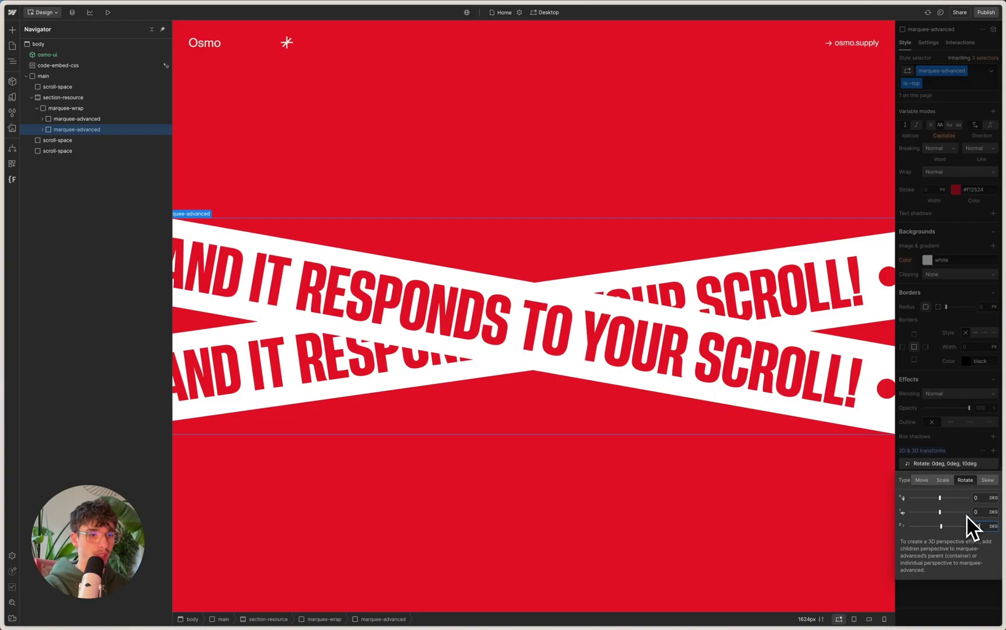
left_click(930, 432)
Step: Switch to Figma to examine the front banner's colors in Marquee Demo, and return to Webflow with the is--top banner selected
left_click(77, 109)
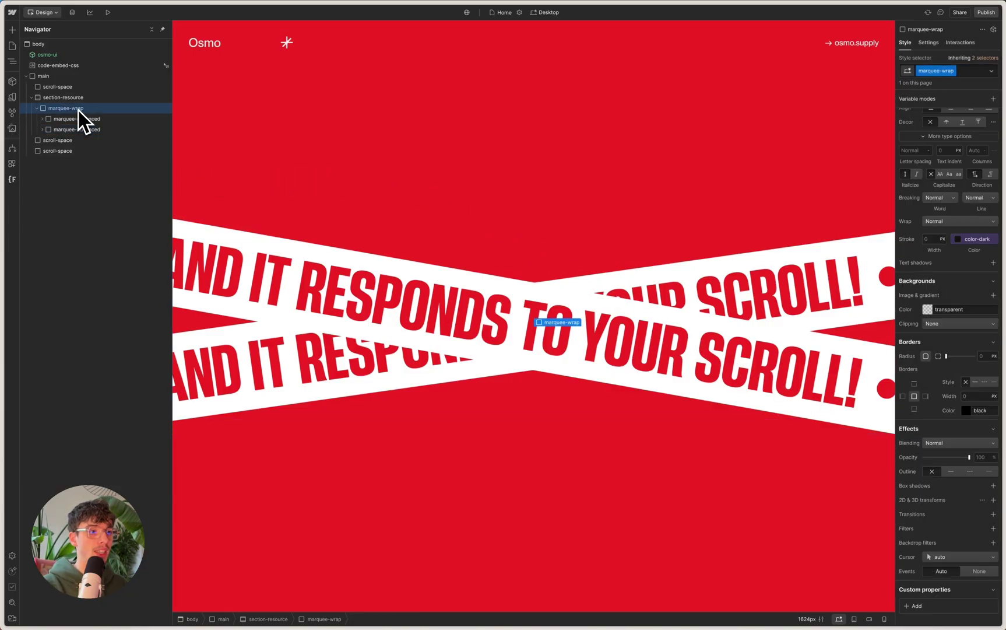
left_click(76, 130)
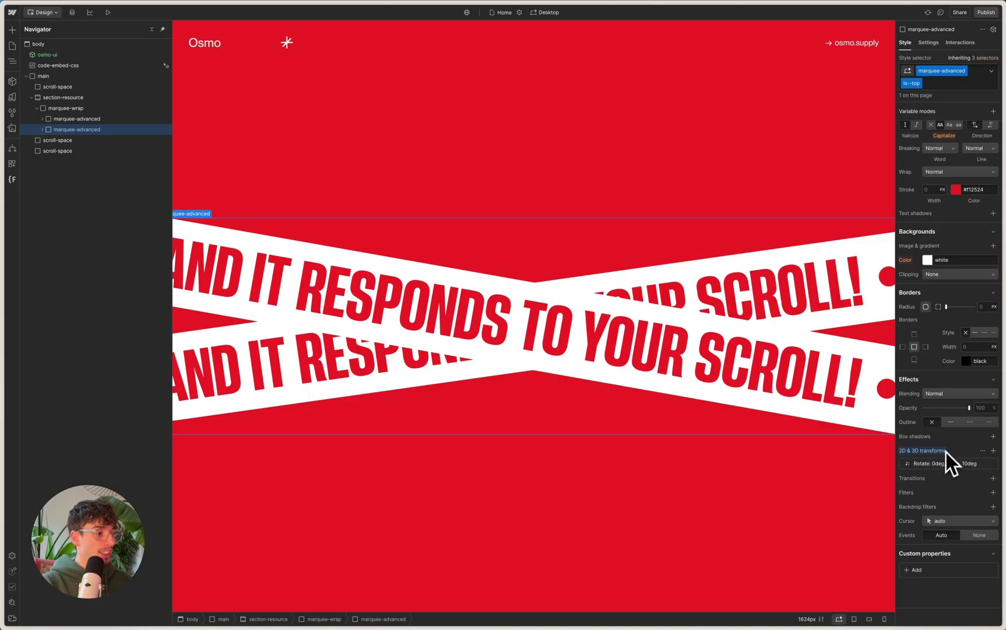
scroll(950, 482, "up", 6)
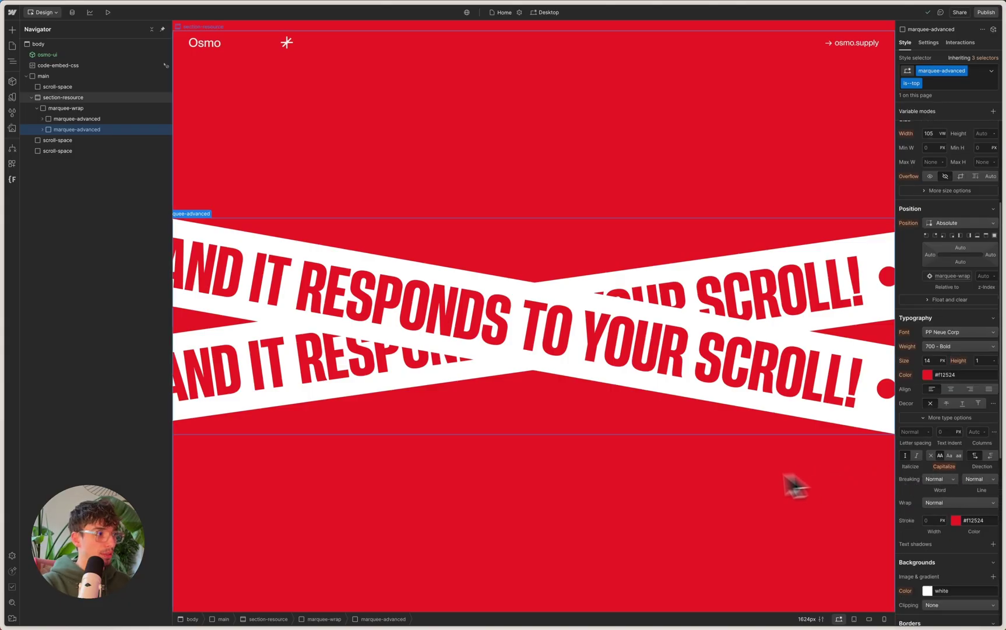
scroll(903, 461, "down", 6)
mouse_move(606, 618)
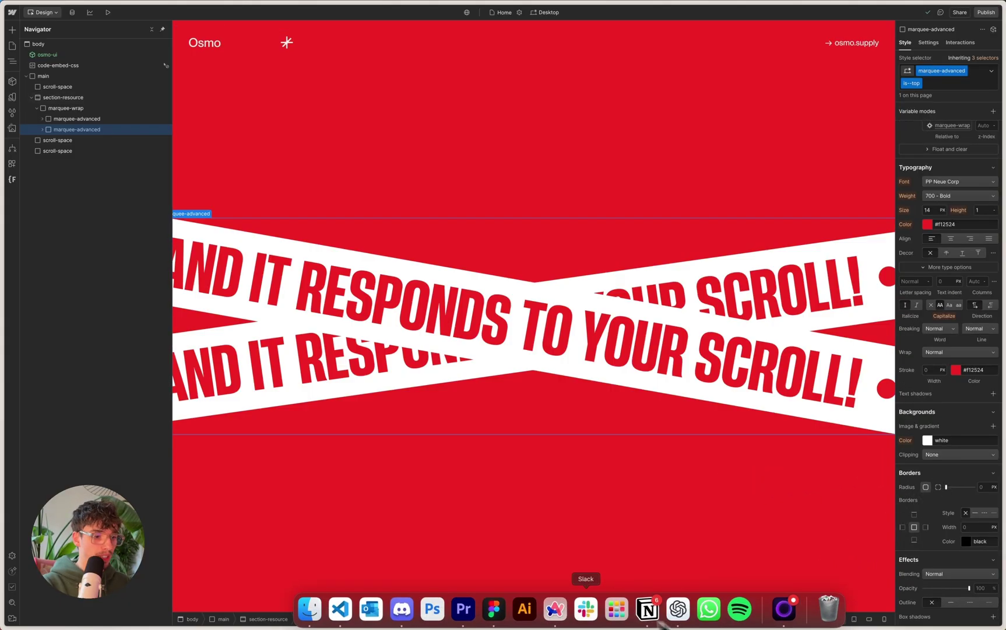
left_click(489, 610)
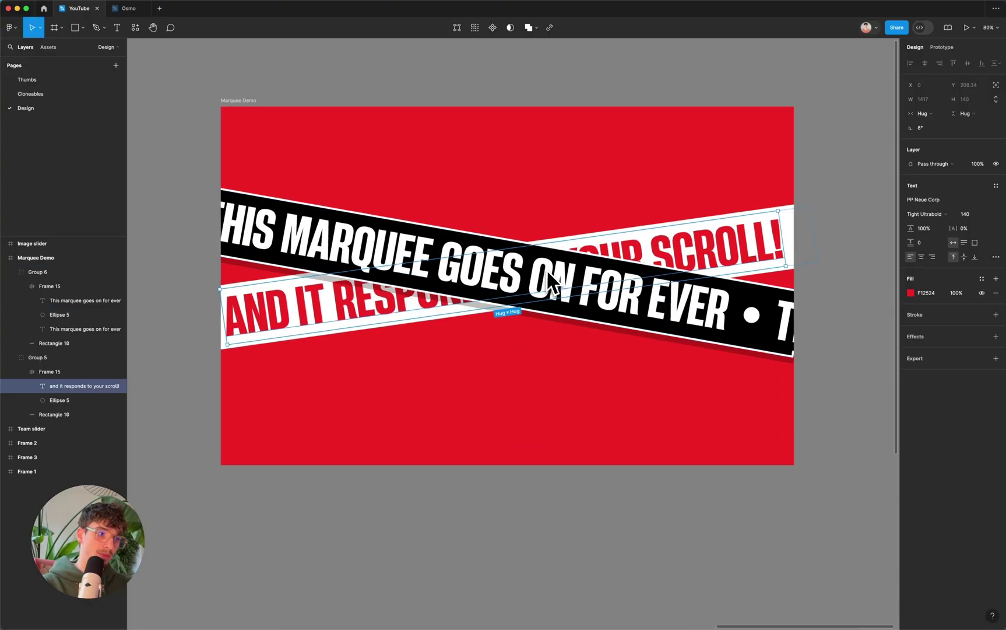
mouse_move(525, 618)
left_click(561, 609)
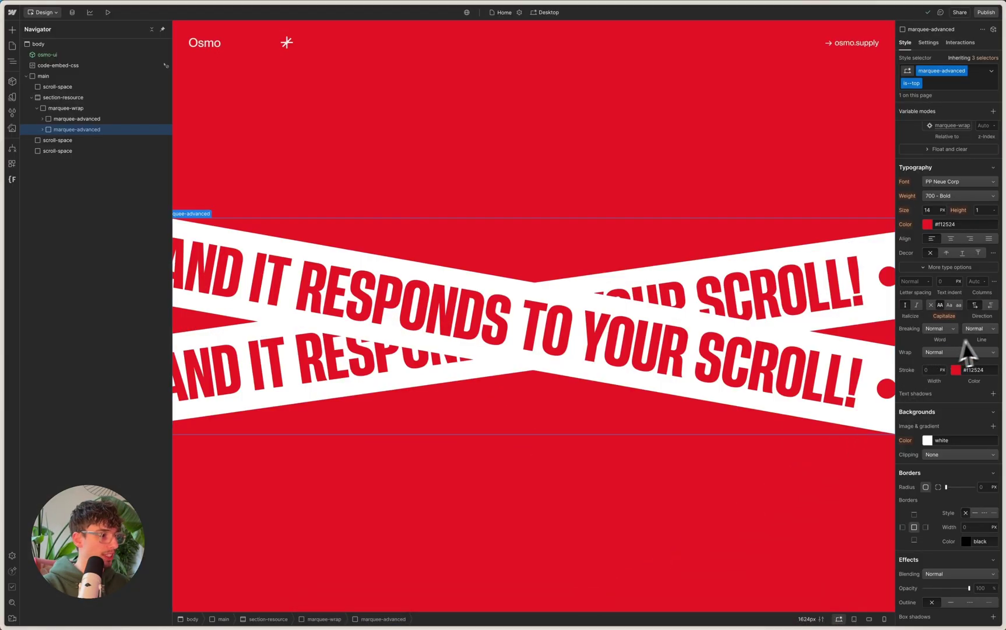
Step: Give the is--top banner white text and a black background
left_click(949, 225)
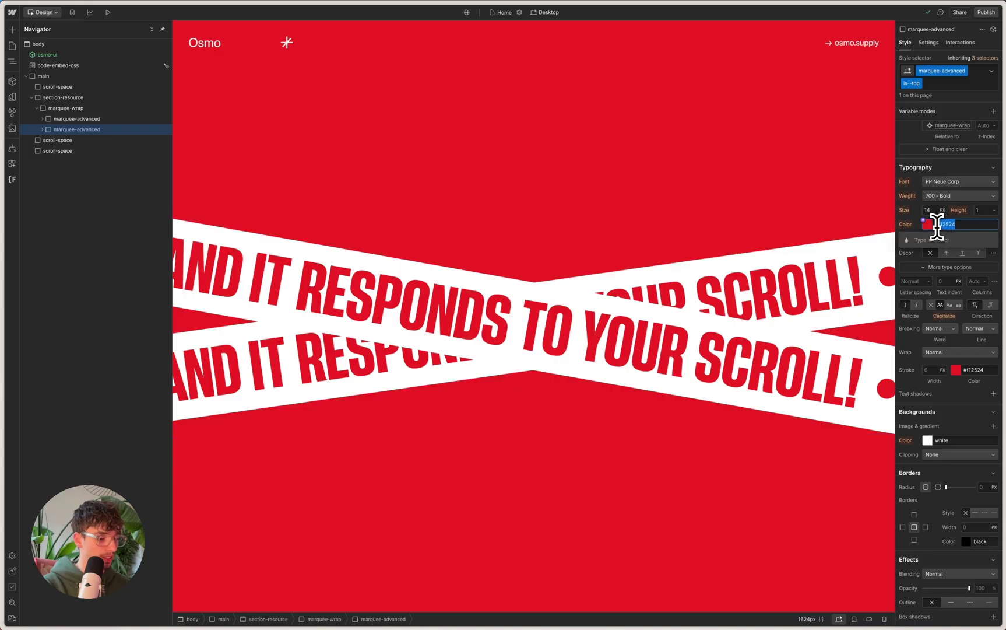
type("black")
key("Return")
left_click(948, 224)
key("ctrl+z")
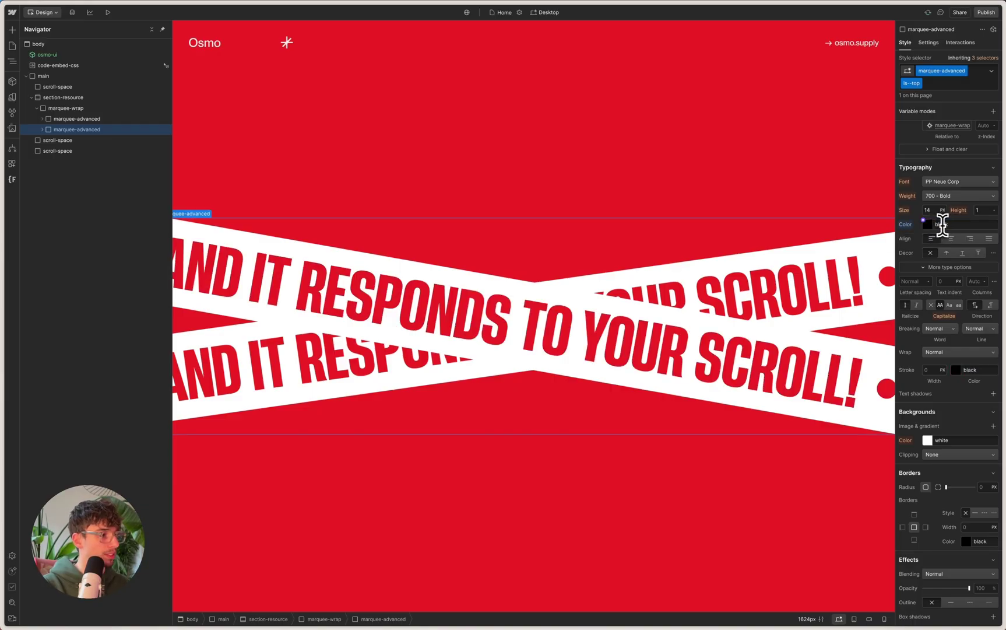
type("fff")
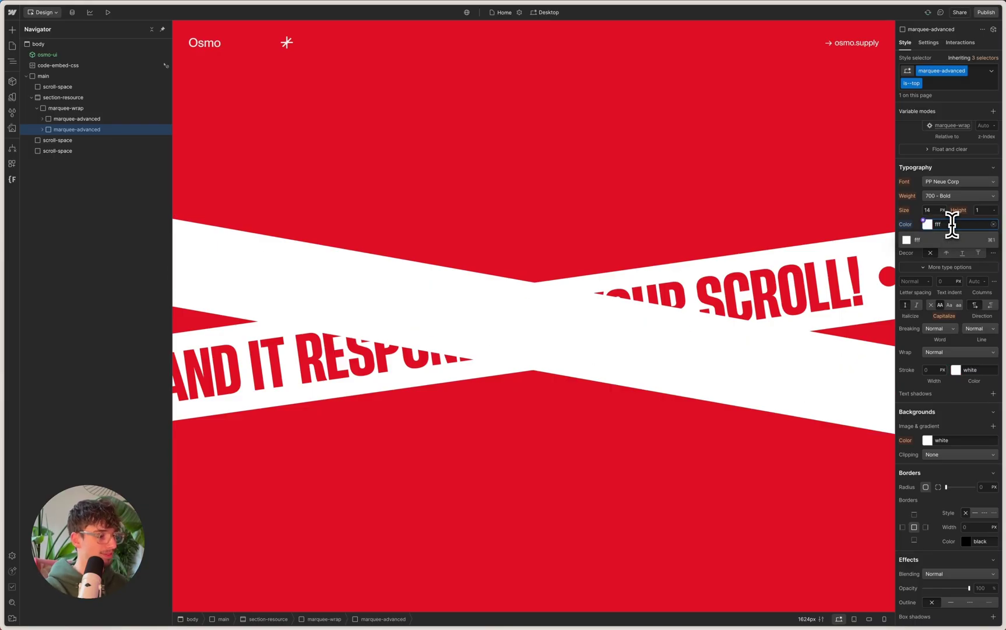
key("Return")
left_click(956, 440)
type("00")
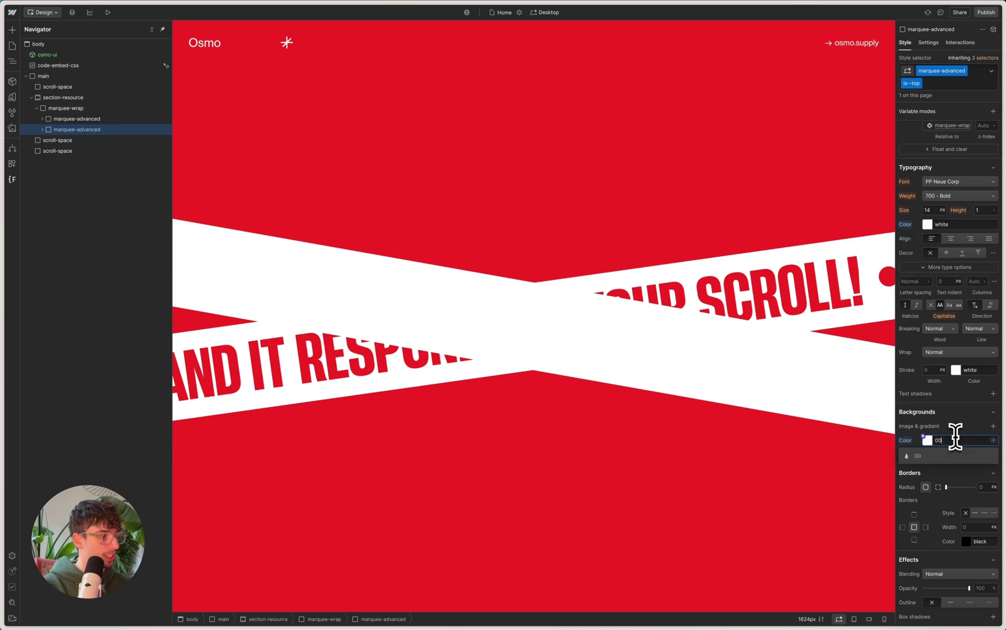
type("0")
key("Return")
Step: Add solid 6 px white borders along the top and bottom edges of the is--top banner
scroll(942, 525, "down", 3)
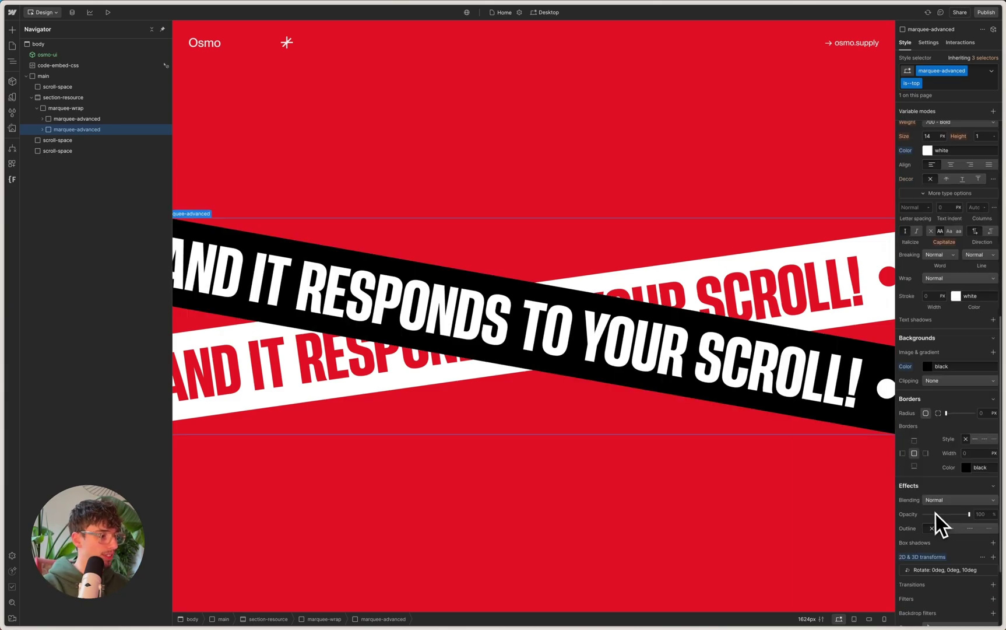
left_click(975, 439)
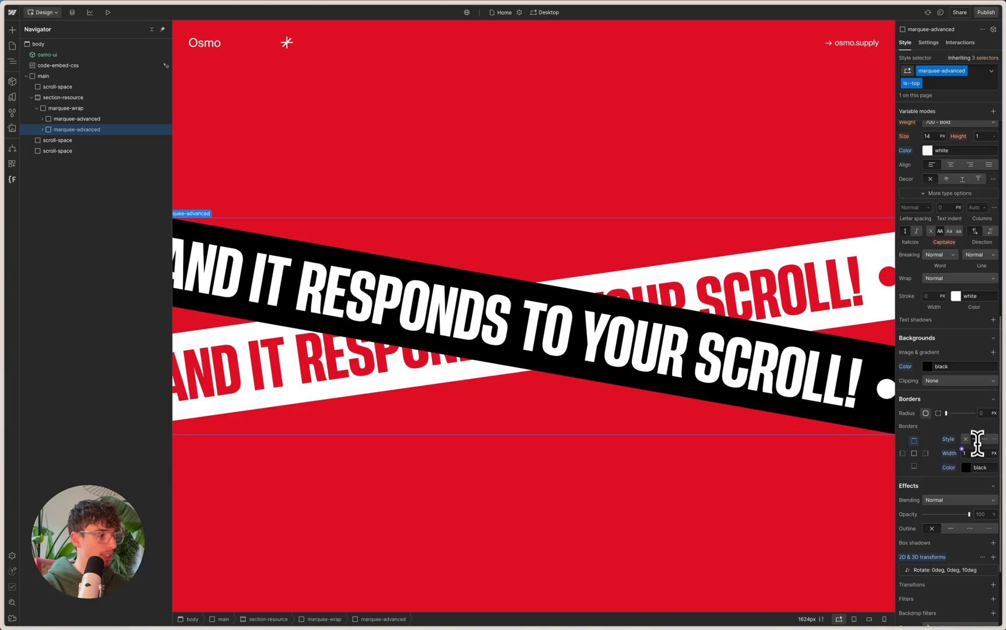
type("6")
left_click(966, 467)
left_click_drag(964, 480, 882, 454)
left_click(929, 464)
left_click(975, 439)
type("6")
key("Return")
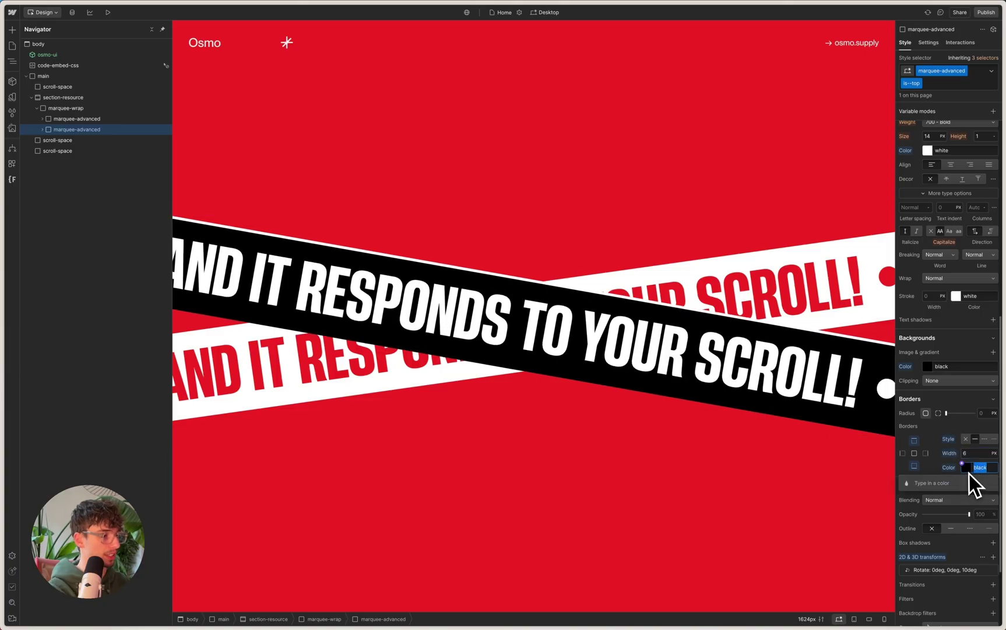
left_click(966, 467)
left_click(900, 474)
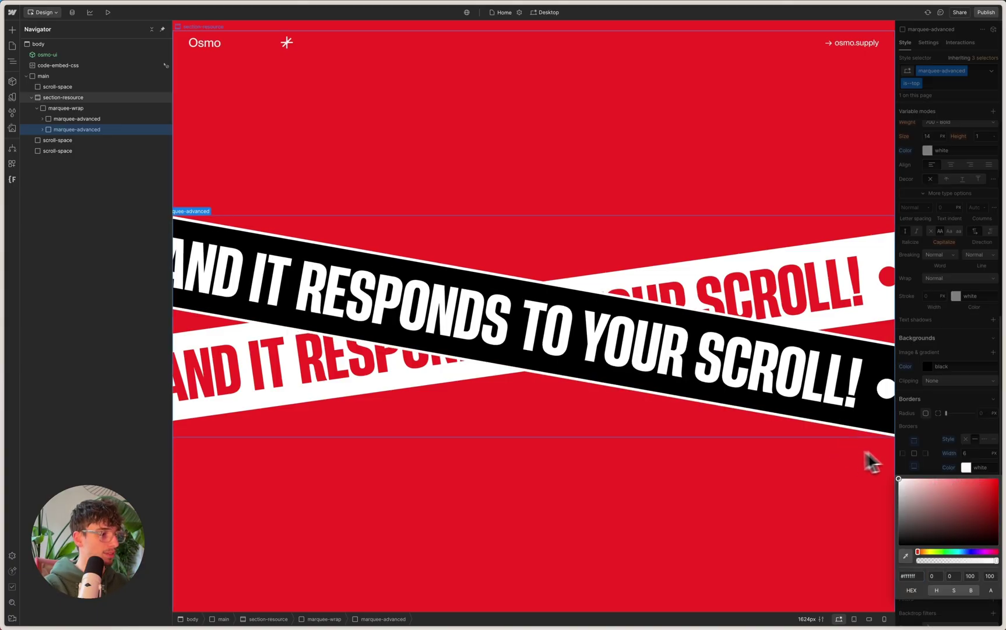
left_click(860, 461)
Step: Add an outside box shadow to the is--top banner and look up Rectangle 10's drop shadow settings in Figma's Marquee Demo
scroll(938, 452, "down", 3)
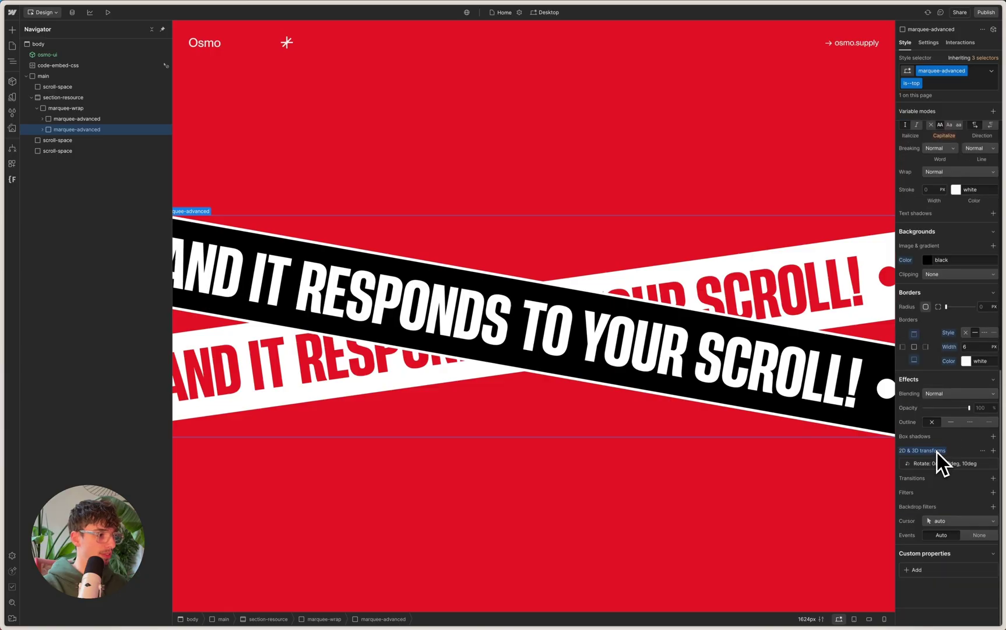
left_click(993, 436)
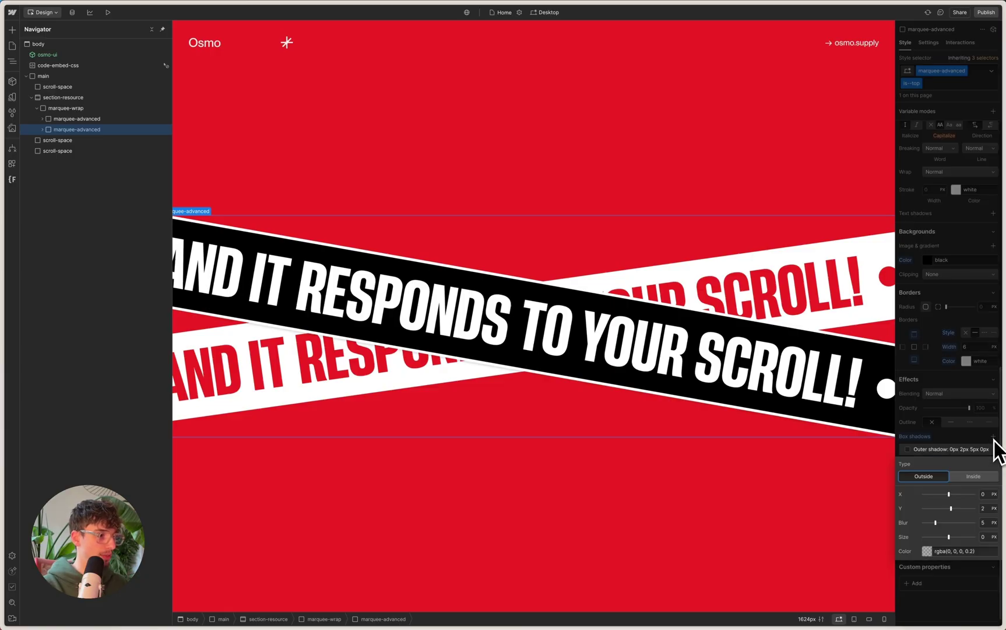
left_click(492, 606)
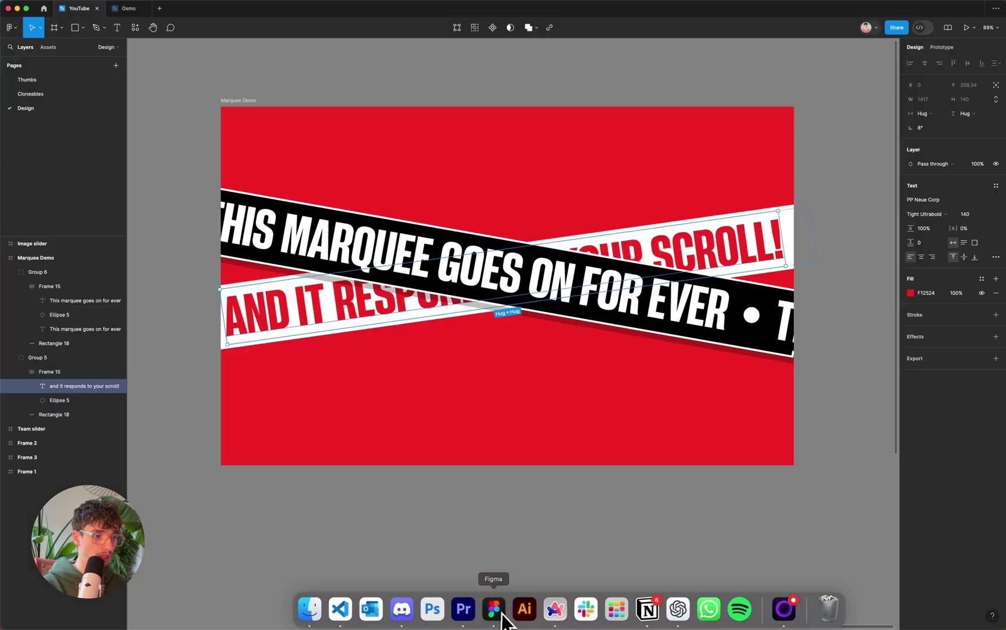
scroll(324, 285, "up", 3)
left_click(354, 284)
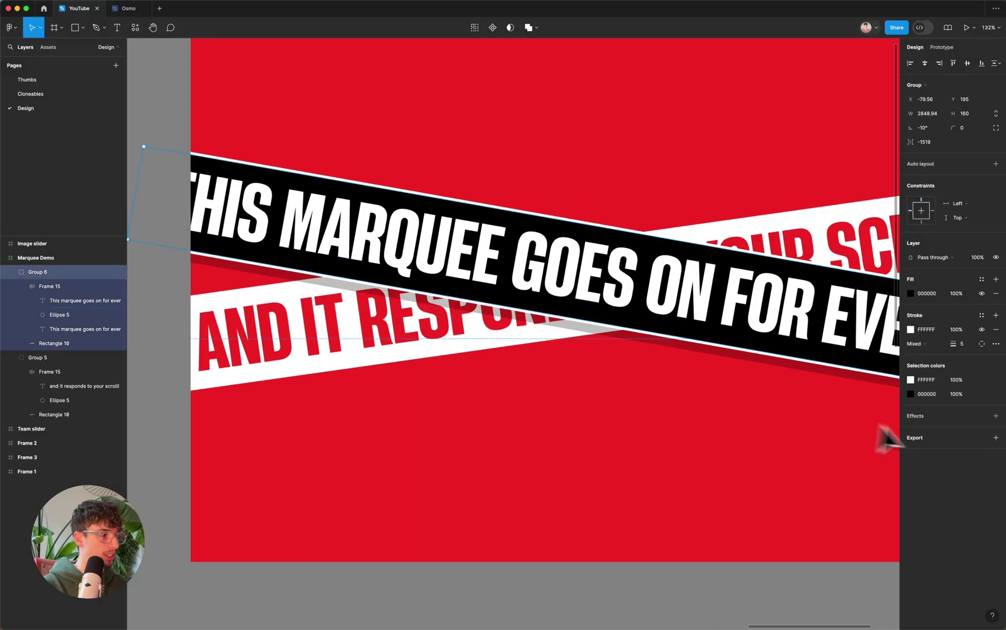
left_click(68, 344)
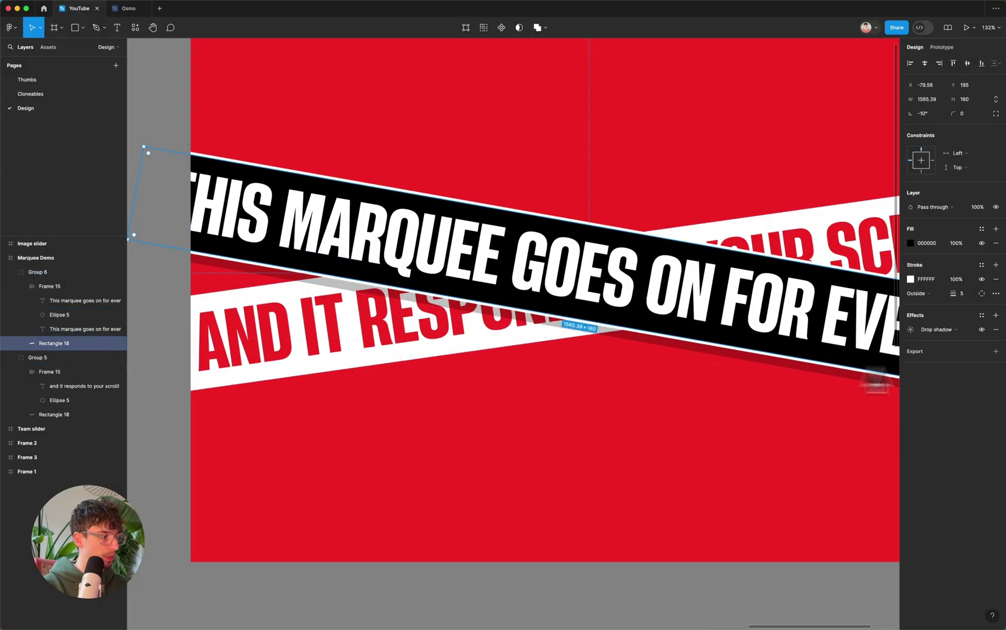
left_click(917, 331)
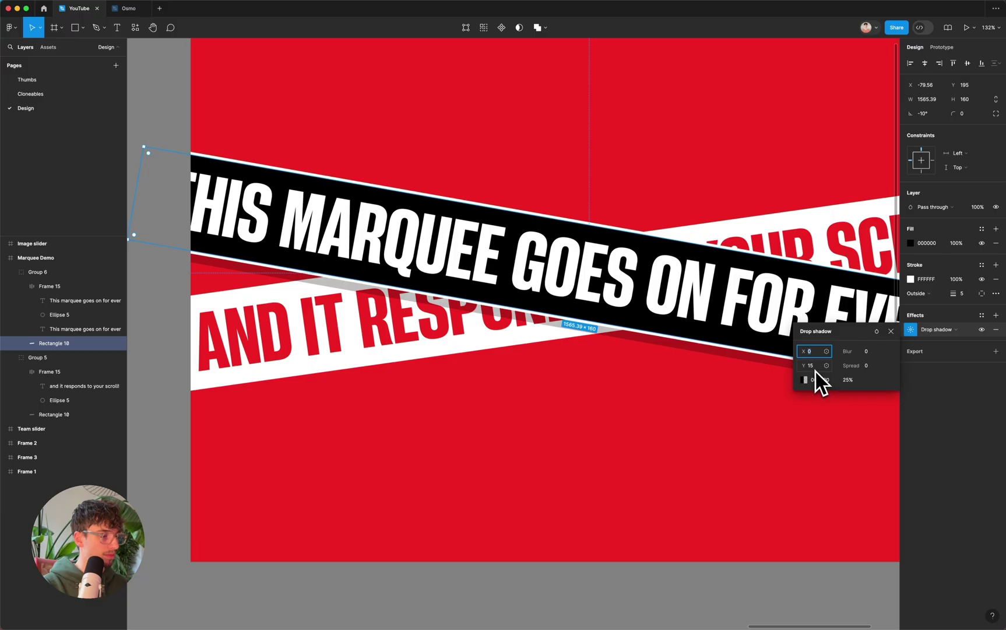
left_click(580, 607)
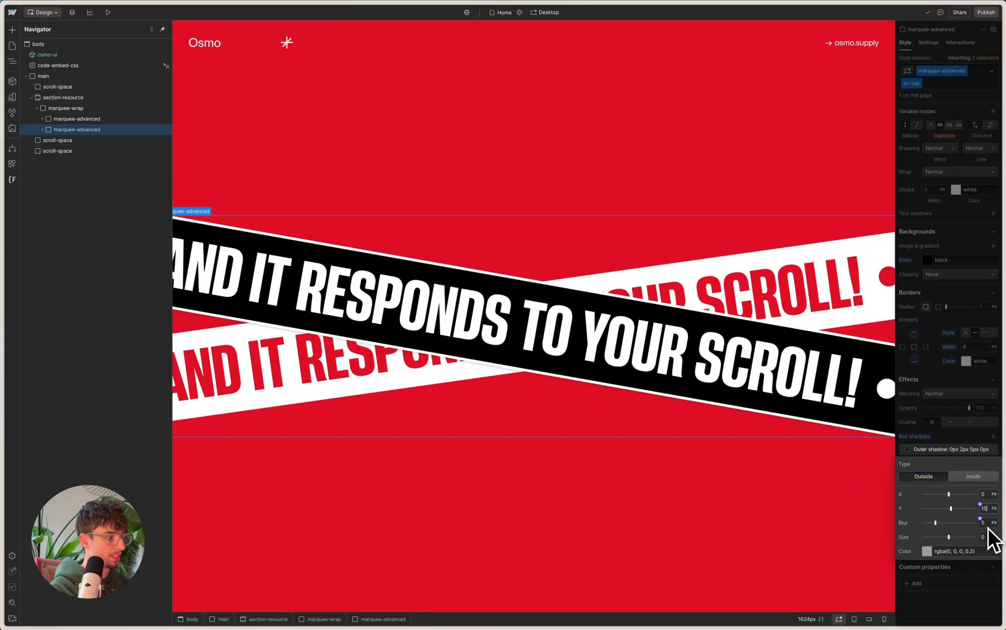
Step: Set the is--top banner's box shadow to Y 15 px and blur 0 px, colored black at 30% opacity
type("15")
key("Return")
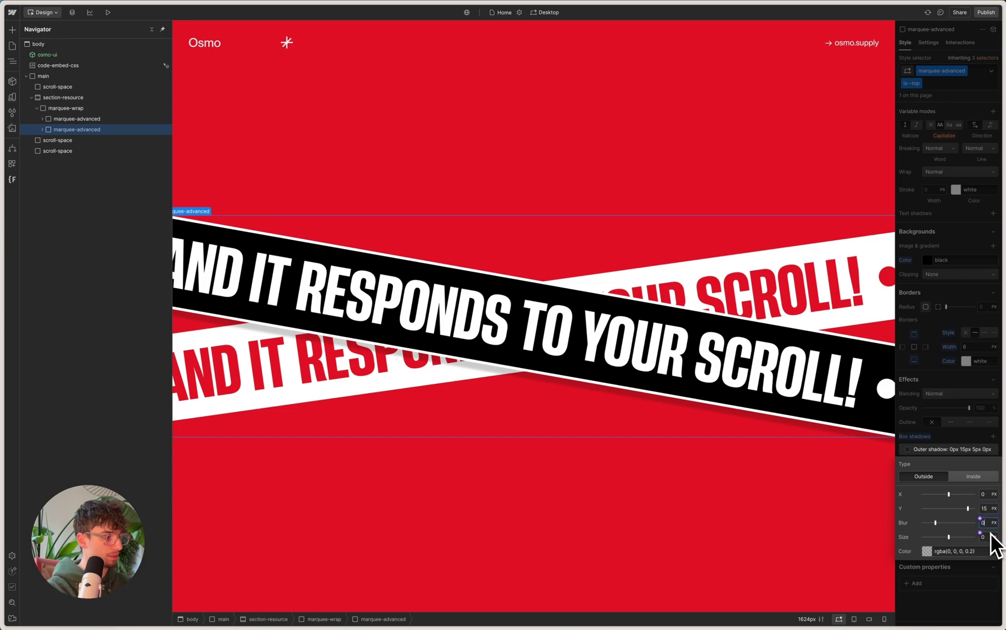
left_click(928, 551)
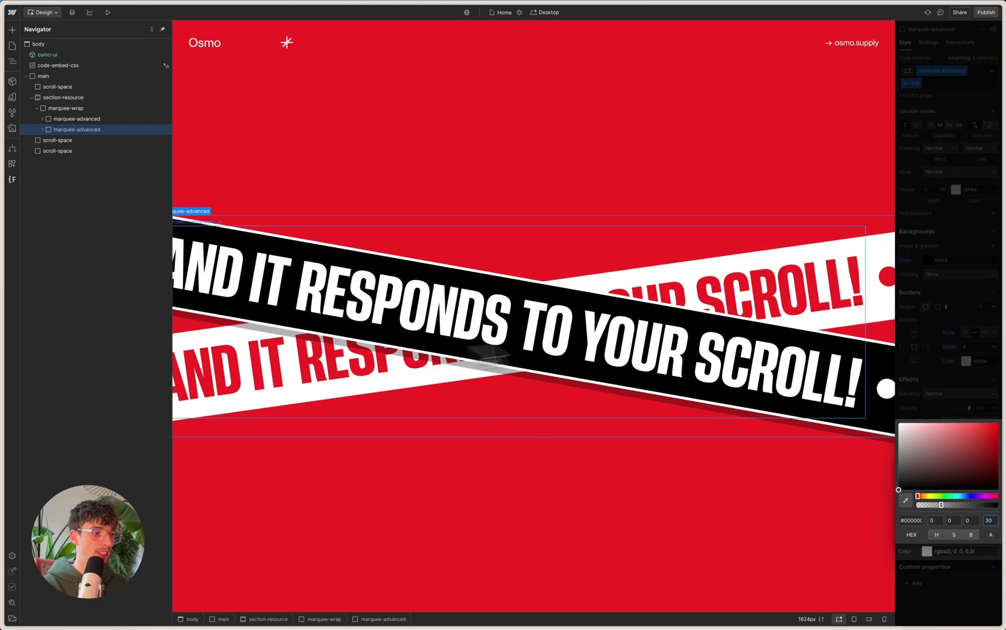
left_click(941, 398)
left_click(940, 393)
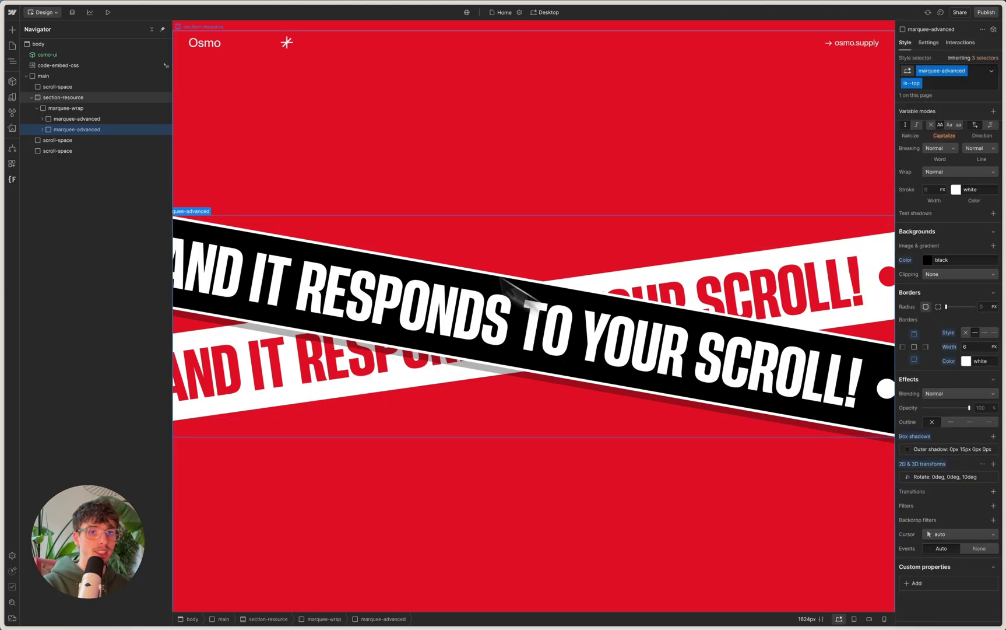
Step: Take the front banner's wording from Figma and replace the is--top banner's text in Webflow with "This marquee goes on for ever"
left_click(420, 303)
left_click(490, 609)
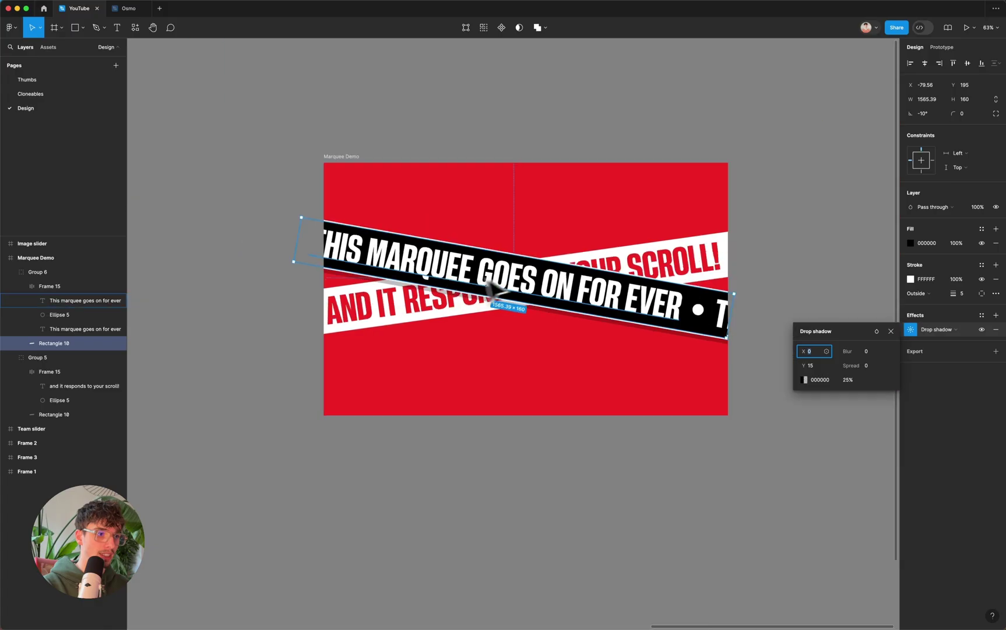
left_click(536, 286)
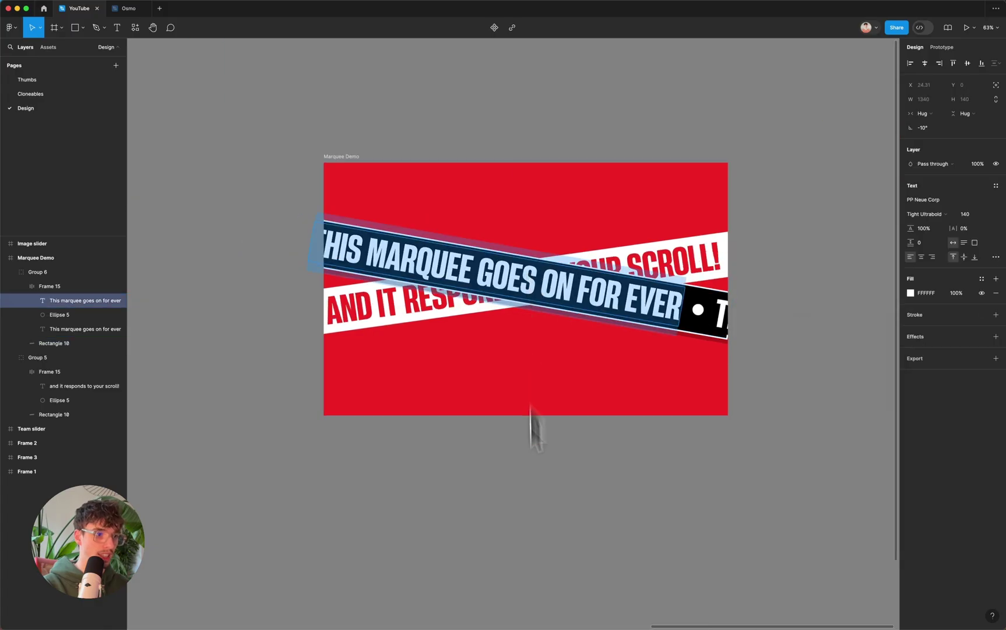
left_click(550, 607)
double_click(474, 330)
key("super+a")
type("THIS MARQUEE GOES ON FOR EVER")
key("Escape")
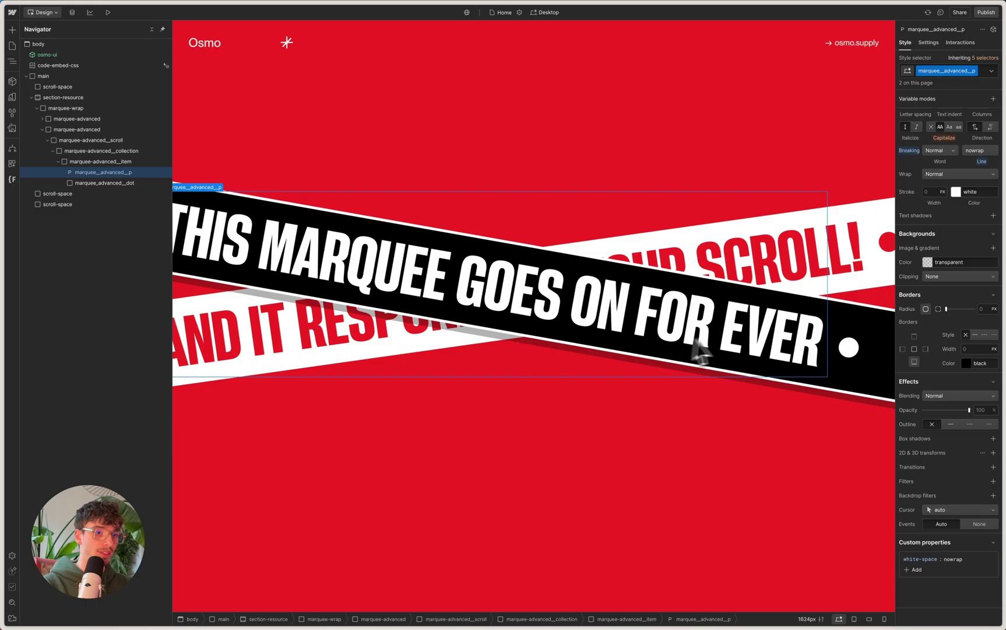
scroll(940, 303, "up", 4)
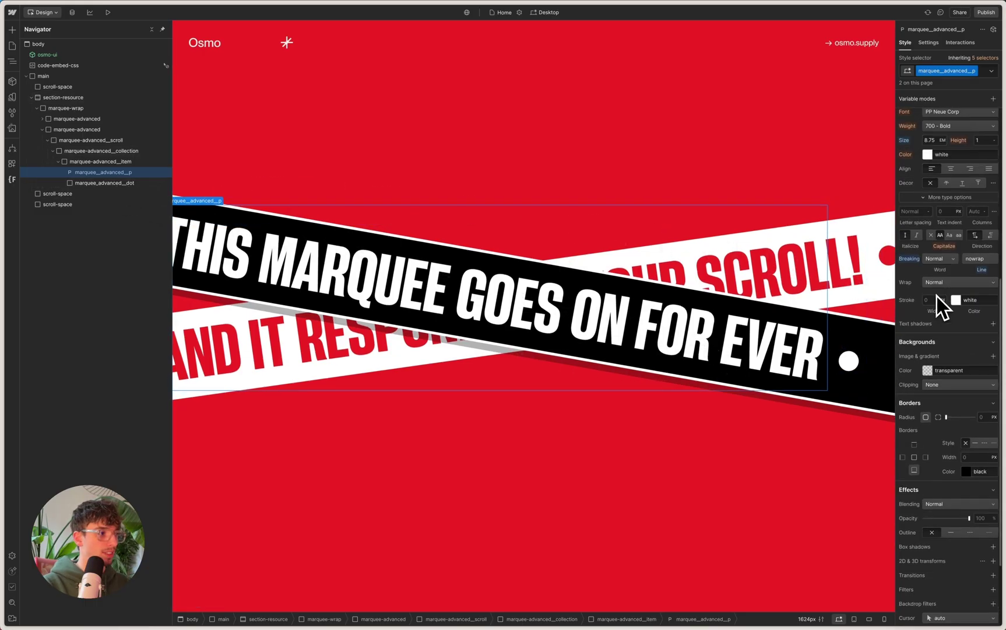
scroll(929, 306, "up", 1)
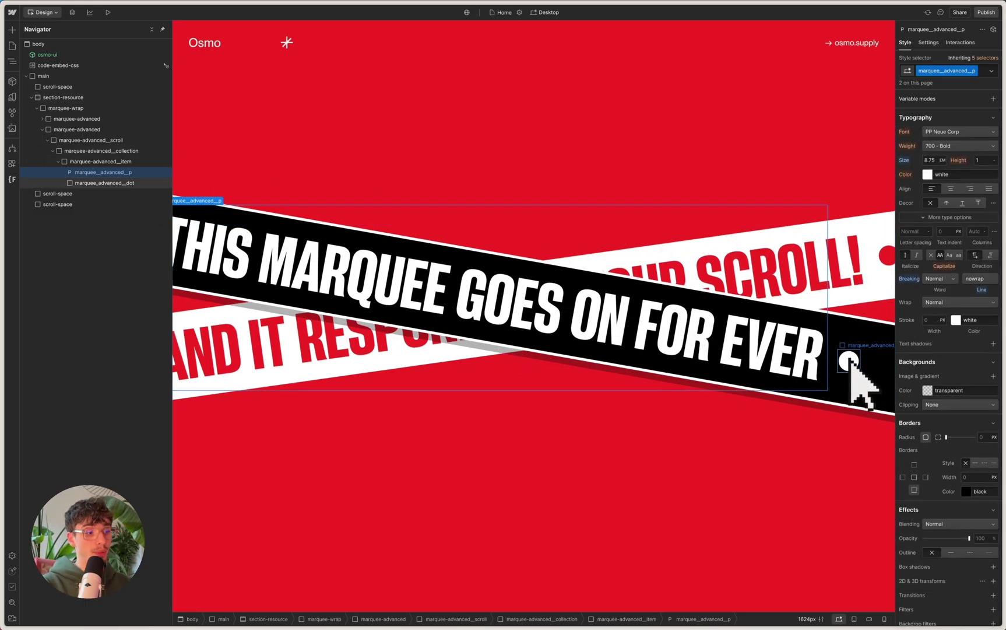
left_click(848, 360)
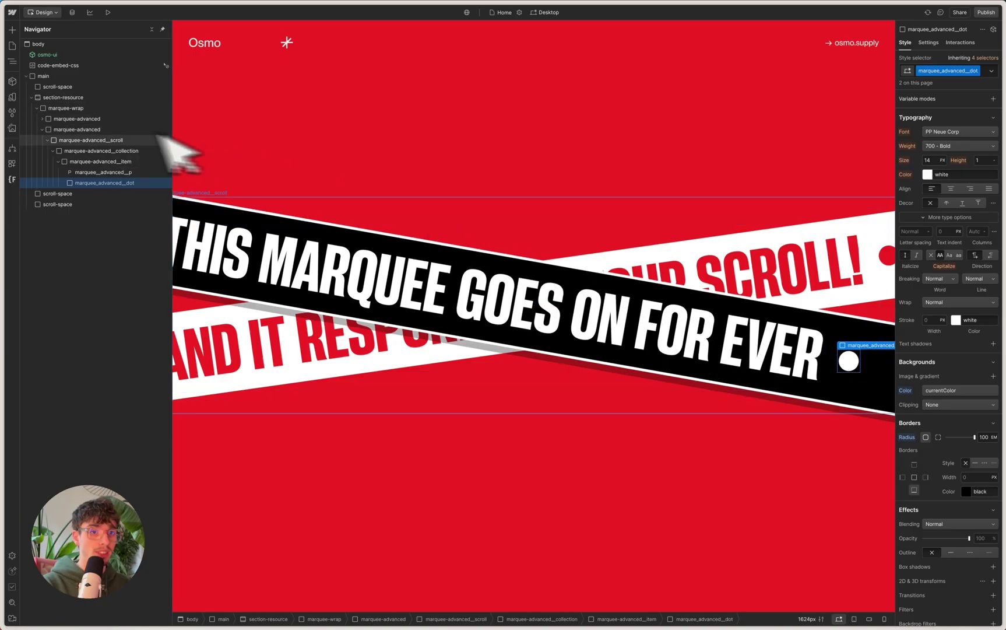
scroll(606, 372, "up", 2)
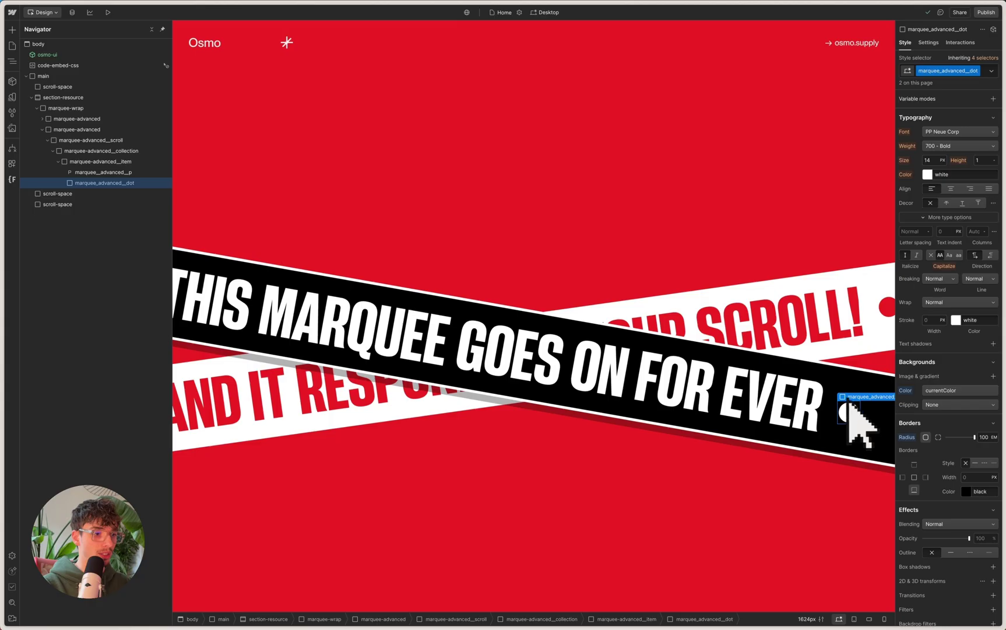
Step: Set the back banner's data-marquee-speed custom attribute to 10 on the first marquee-advanced element
left_click(42, 130)
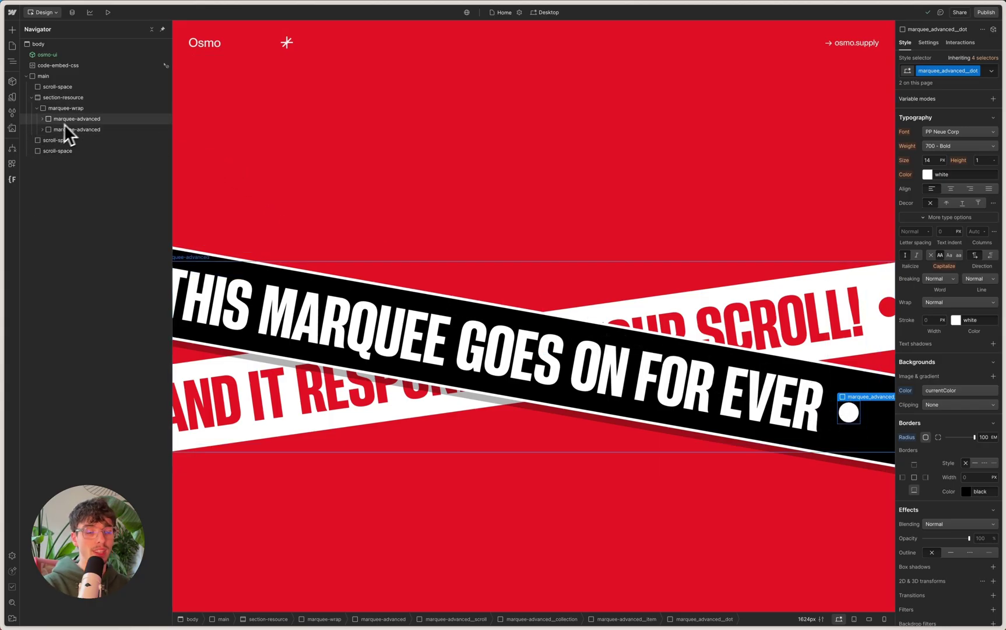
left_click(72, 118)
key("d")
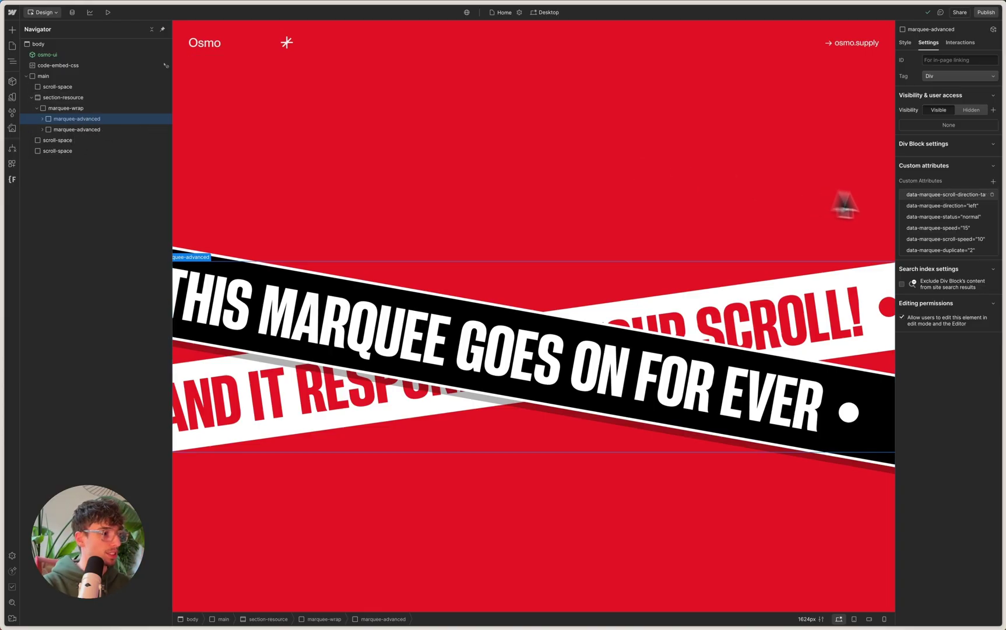
left_click(971, 228)
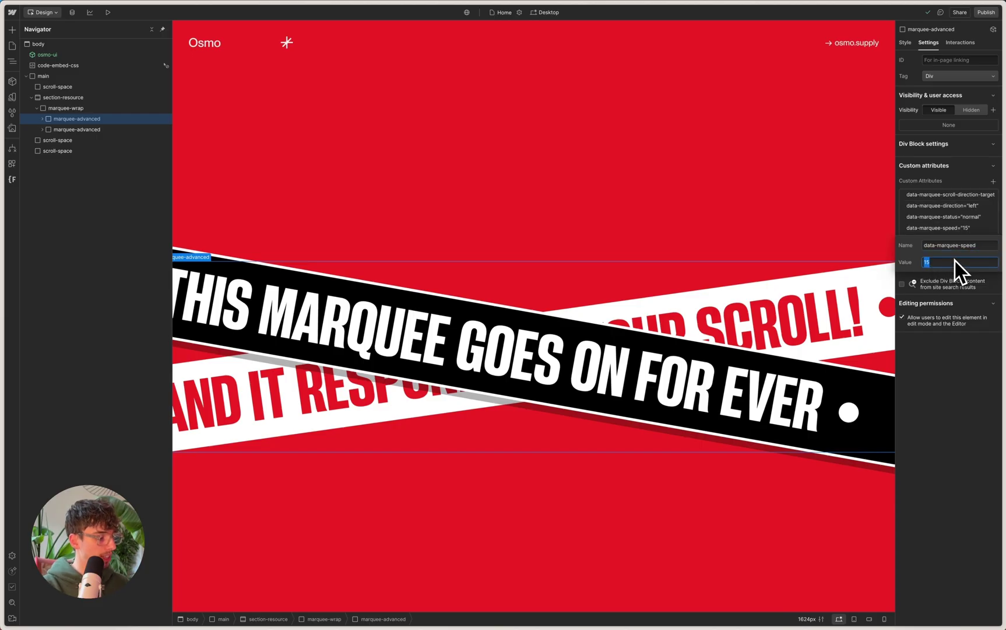
type("10")
key("Return")
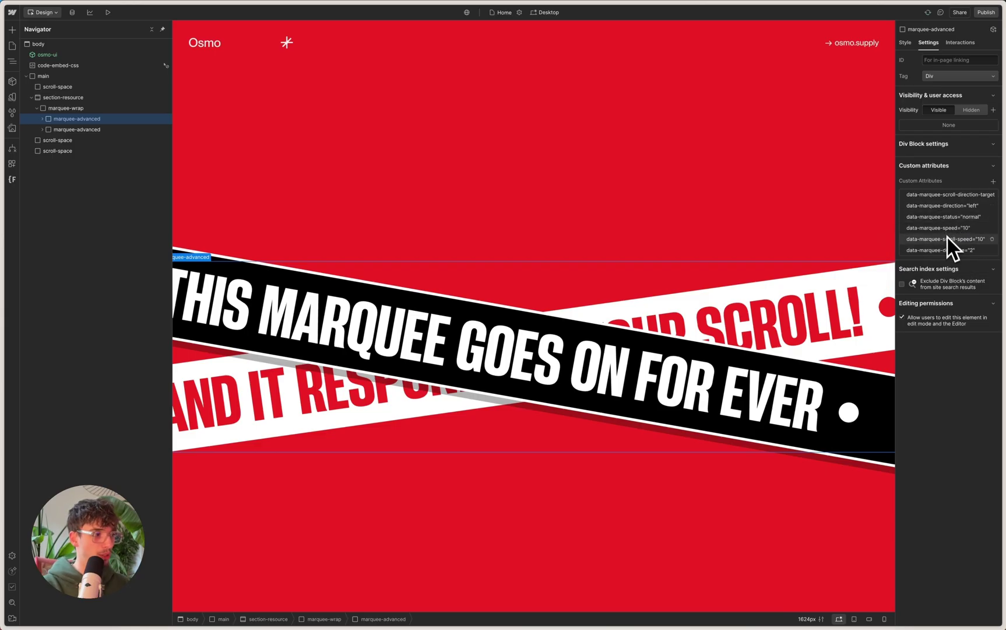
Step: Set the front banner's data-marquee-direction custom attribute to right on the second marquee-advanced element
left_click(72, 130)
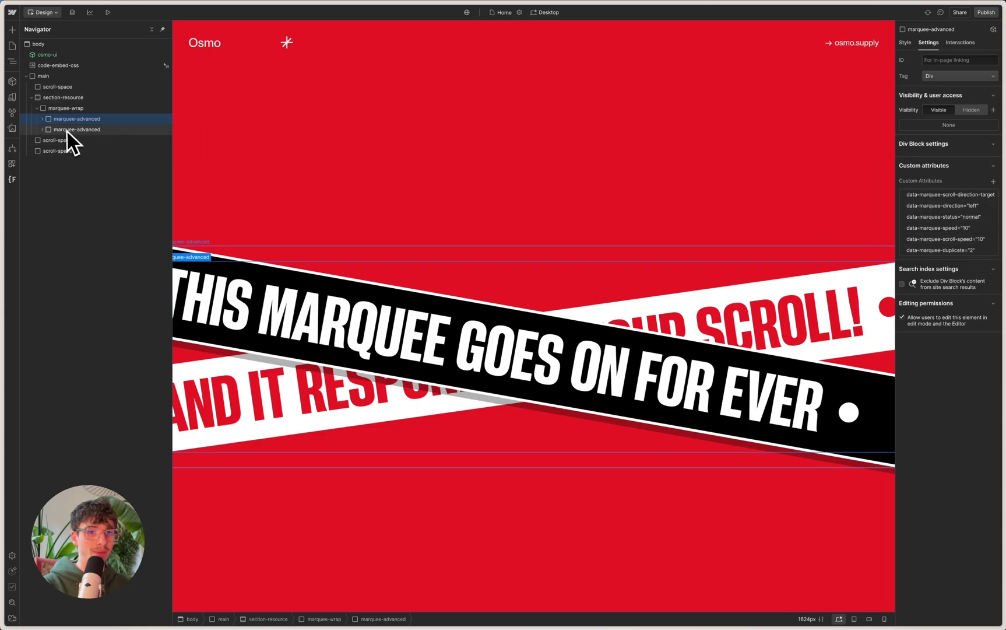
left_click(939, 205)
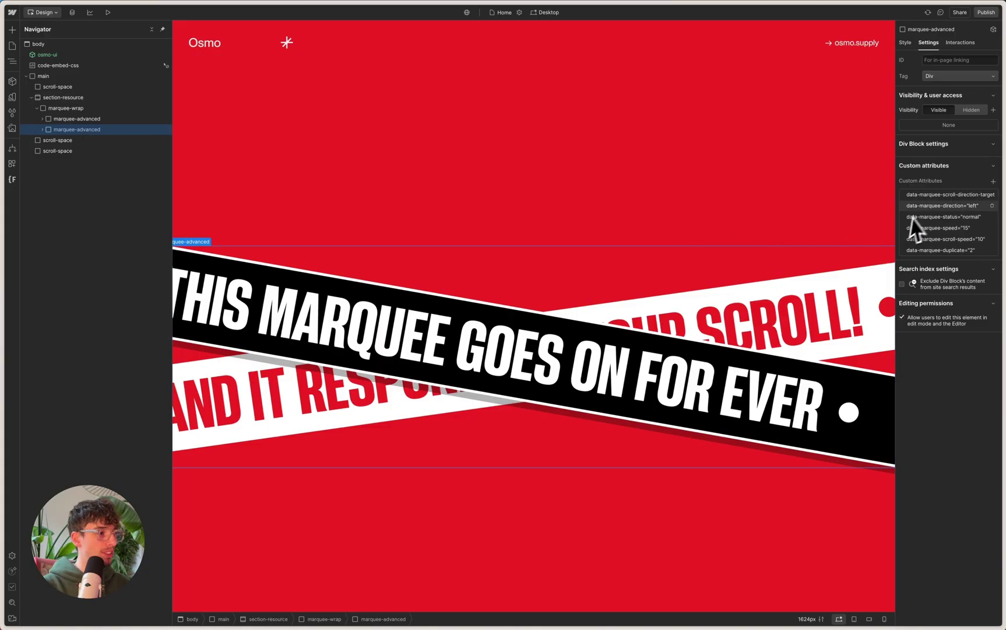
type("right")
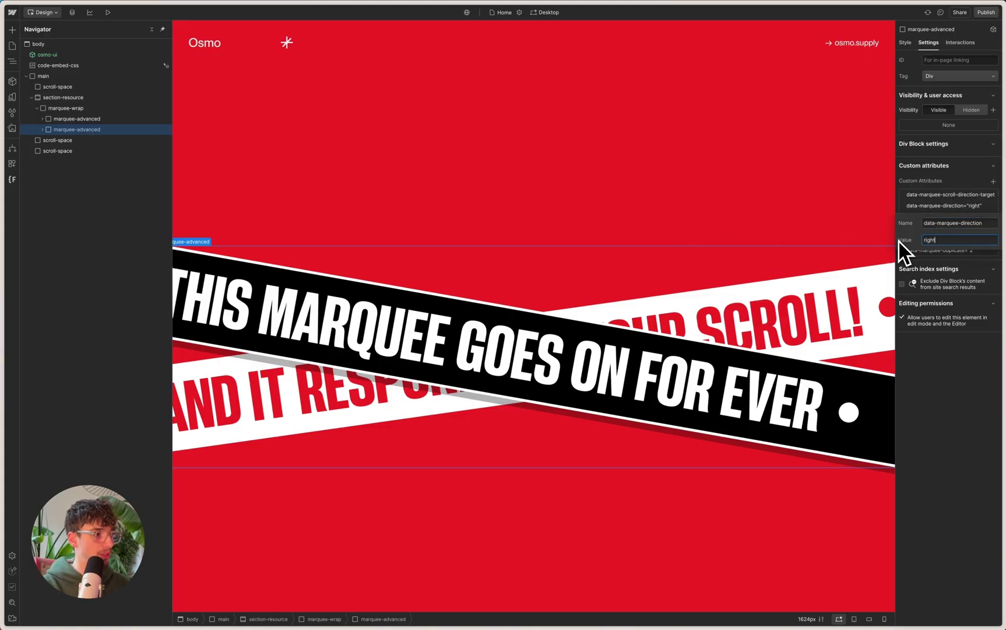
key("Return")
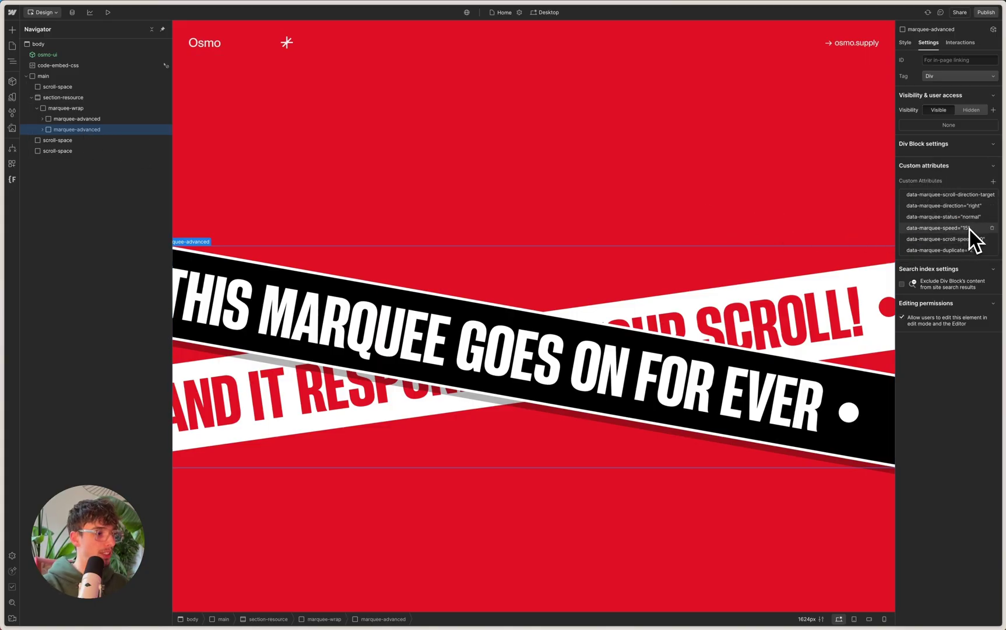
Step: Publish the site to its webflow.io staging domain
scroll(813, 303, "down", 3)
scroll(812, 304, "up", 2)
left_click(986, 12)
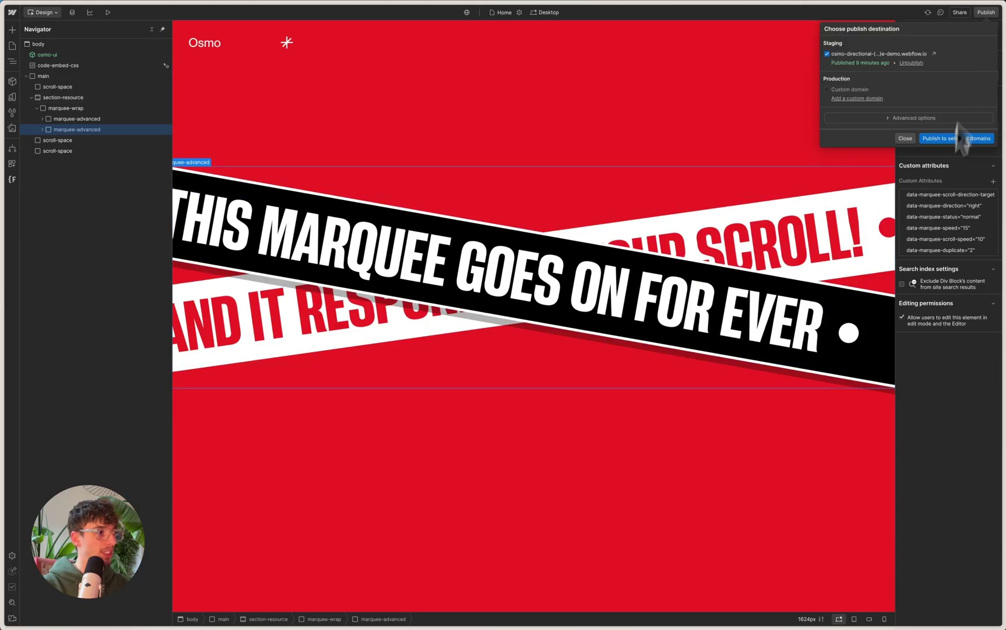
left_click(940, 139)
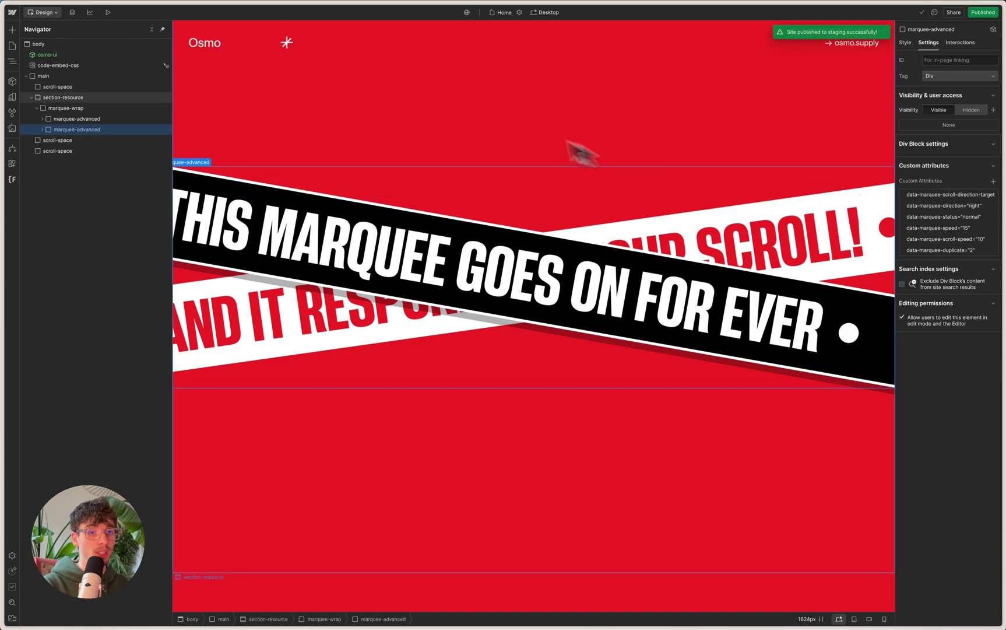
scroll(224, 172, "up", 2)
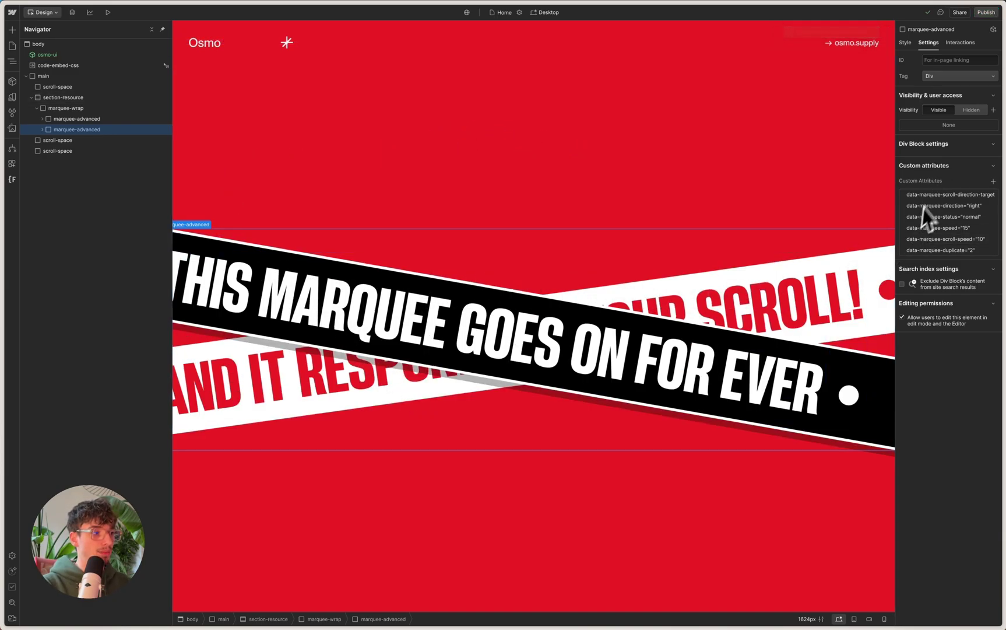
Step: Open the published Osmo Directional Marquee Demo and check how the two crossing banners move while scrolling both ways
mouse_move(44, 205)
left_click(45, 225)
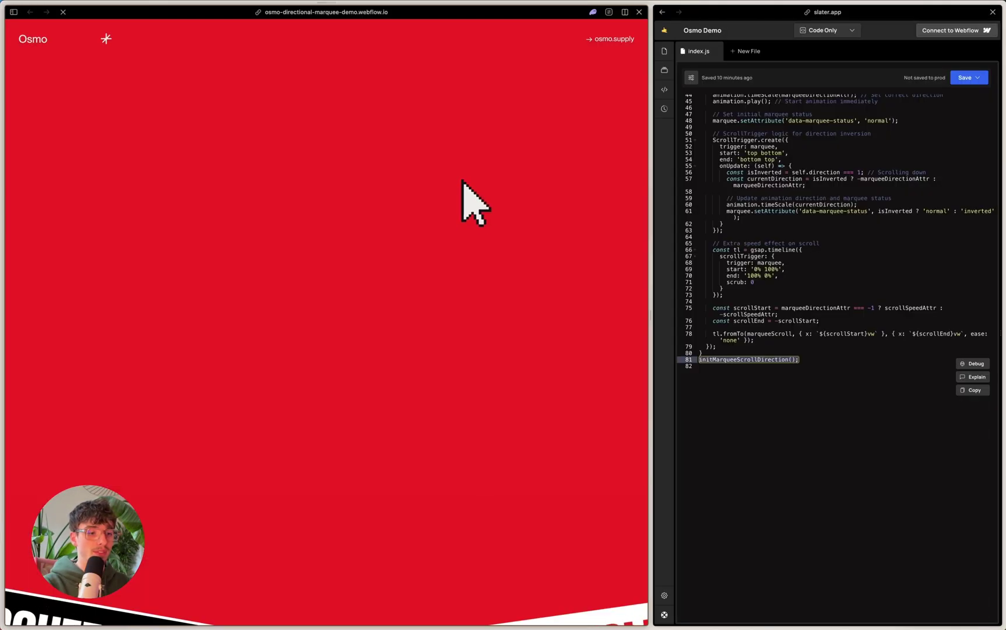
scroll(460, 181, "down", 5)
scroll(460, 181, "up", 3)
scroll(459, 180, "down", 3)
scroll(458, 179, "up", 2)
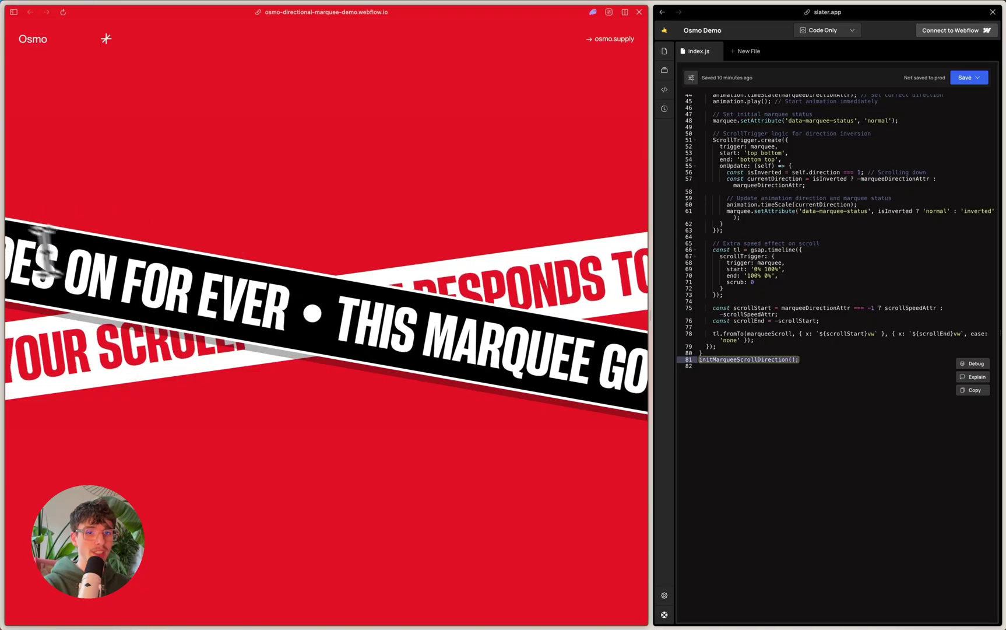
Step: Back in Webflow, set the back banner's data-marquee-speed attribute to 25 and republish the site to staging
mouse_move(6, 225)
left_click(30, 206)
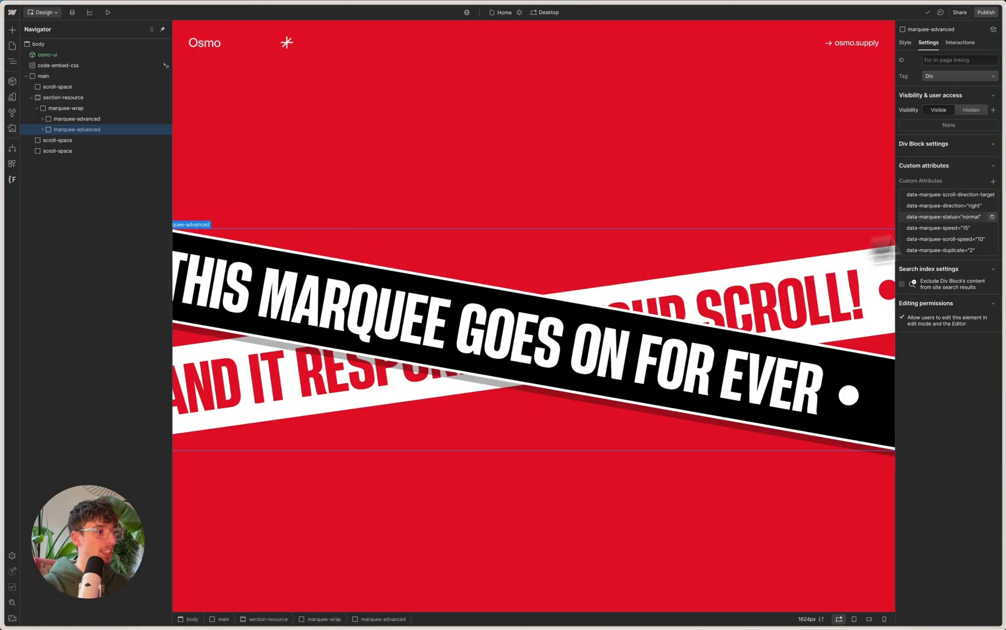
left_click(107, 120)
left_click(956, 239)
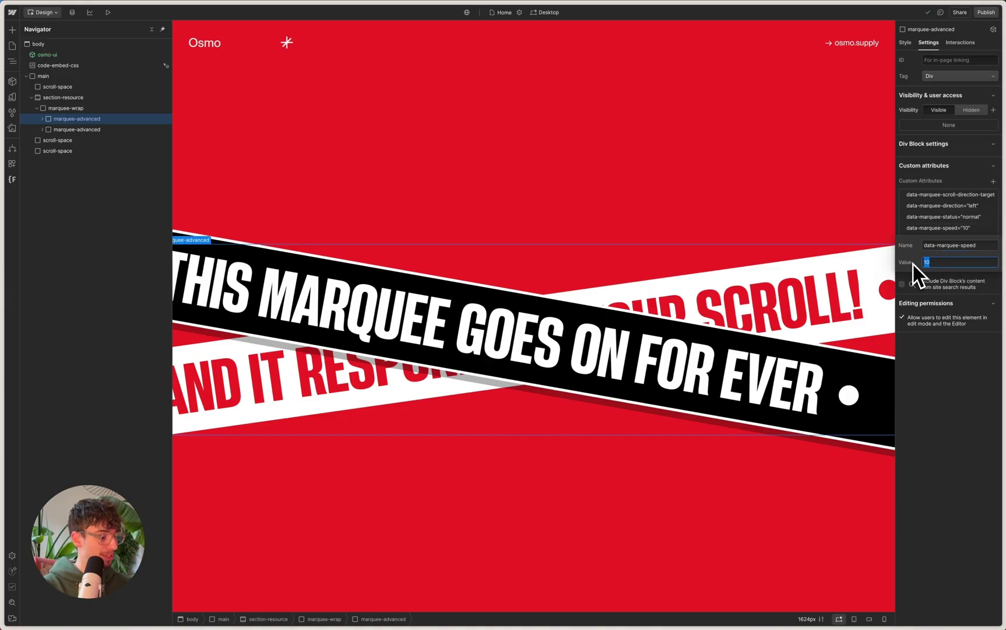
key("Return")
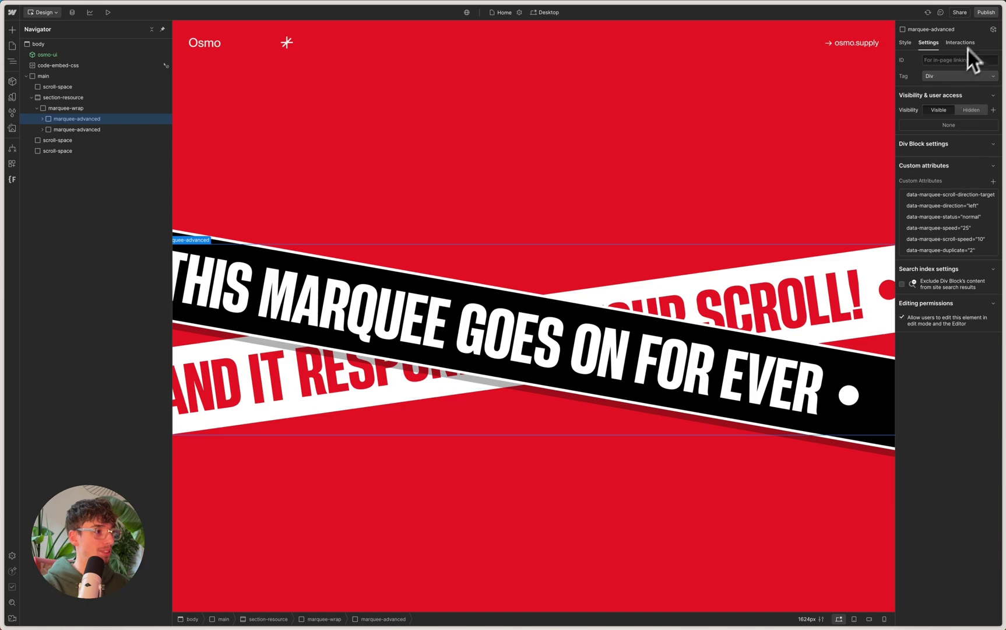
left_click(986, 13)
left_click(956, 135)
Step: Return to the published demo and compare the back banner's speed with the front banner's while scrolling up and down
mouse_move(11, 162)
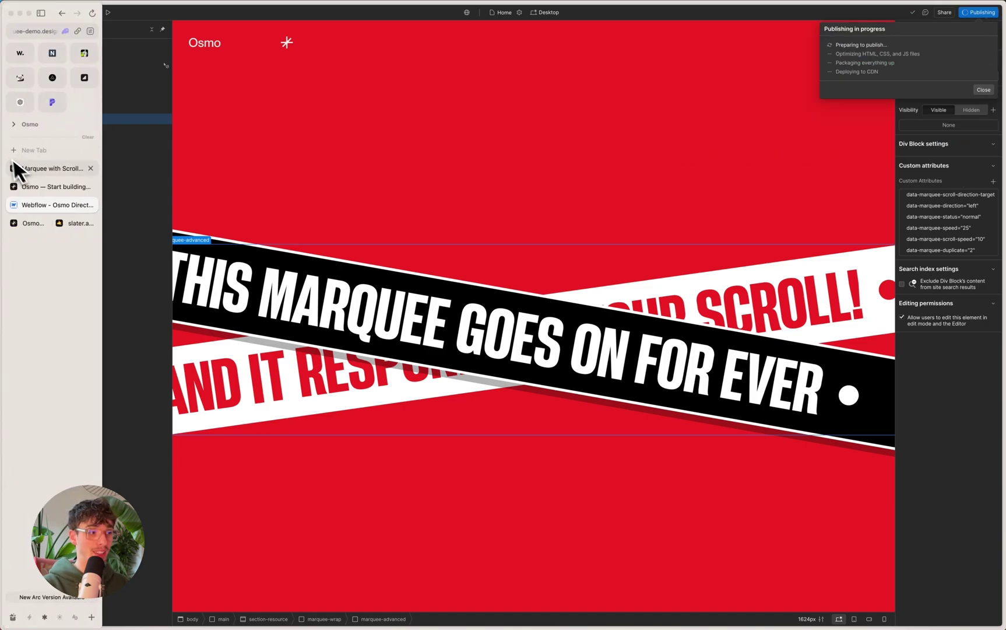
left_click(27, 226)
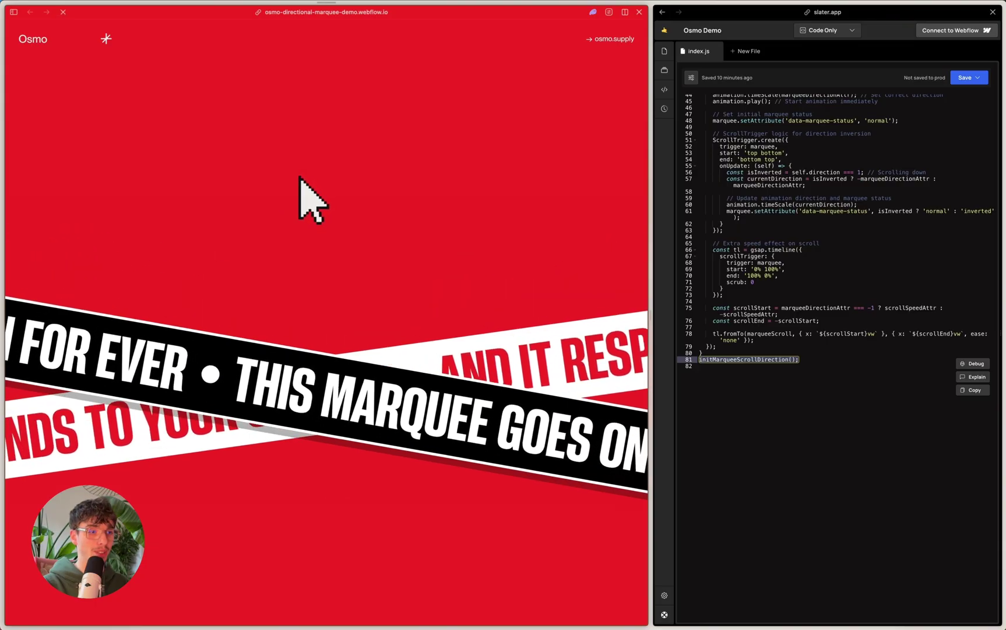
scroll(307, 177, "down", 2)
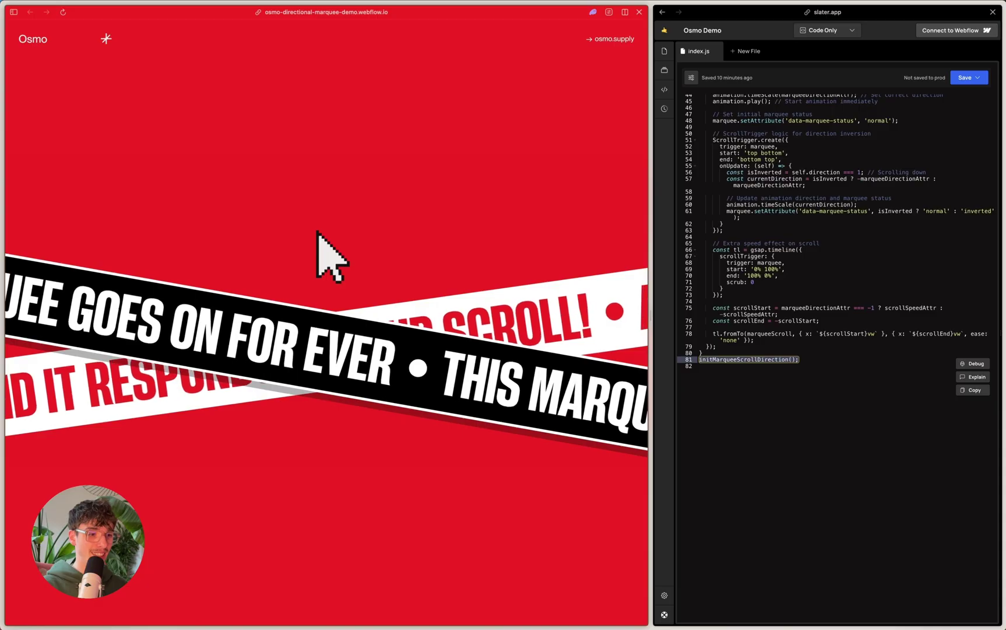
scroll(331, 256, "down", 3)
scroll(331, 256, "up", 4)
scroll(330, 257, "down", 4)
scroll(330, 257, "up", 2)
scroll(317, 232, "up", 2)
scroll(317, 232, "down", 1)
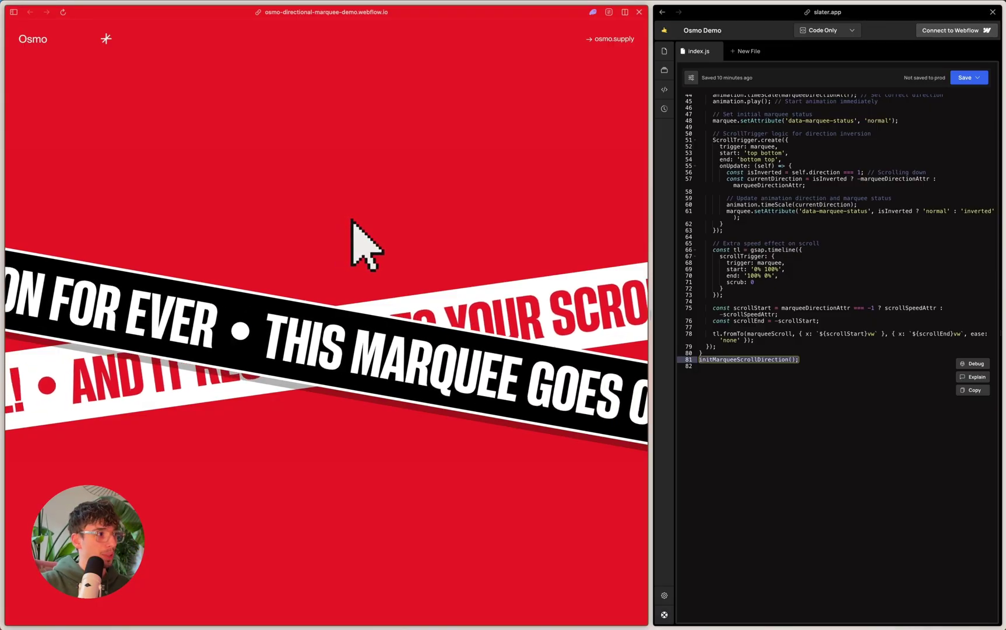
Step: Read the Marquee Scroll Speed explanation in the Implementation section of Osmo's Marquee with Scroll Direction resource
mouse_move(29, 197)
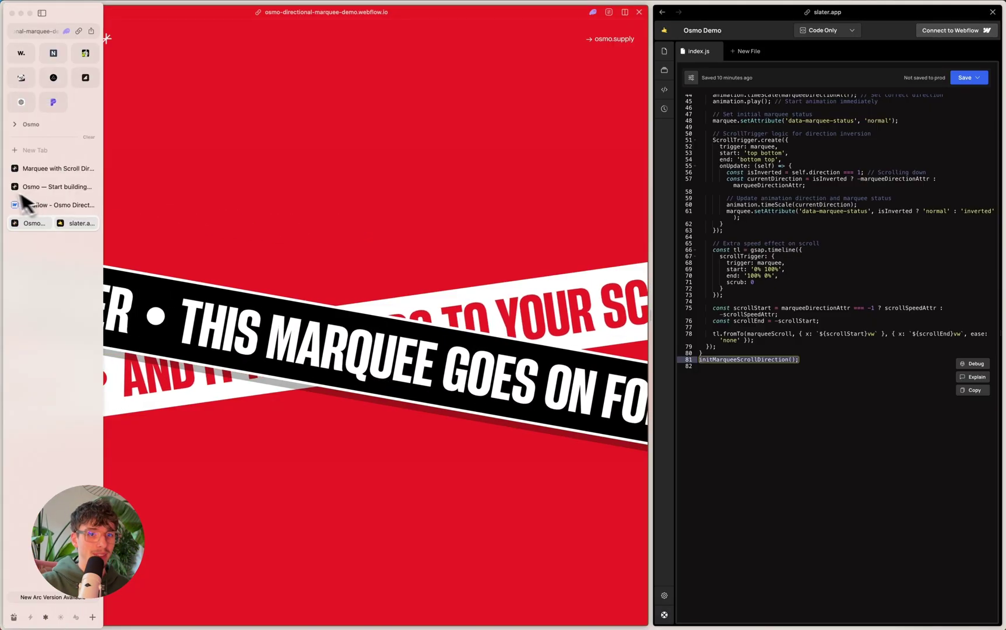
left_click(52, 168)
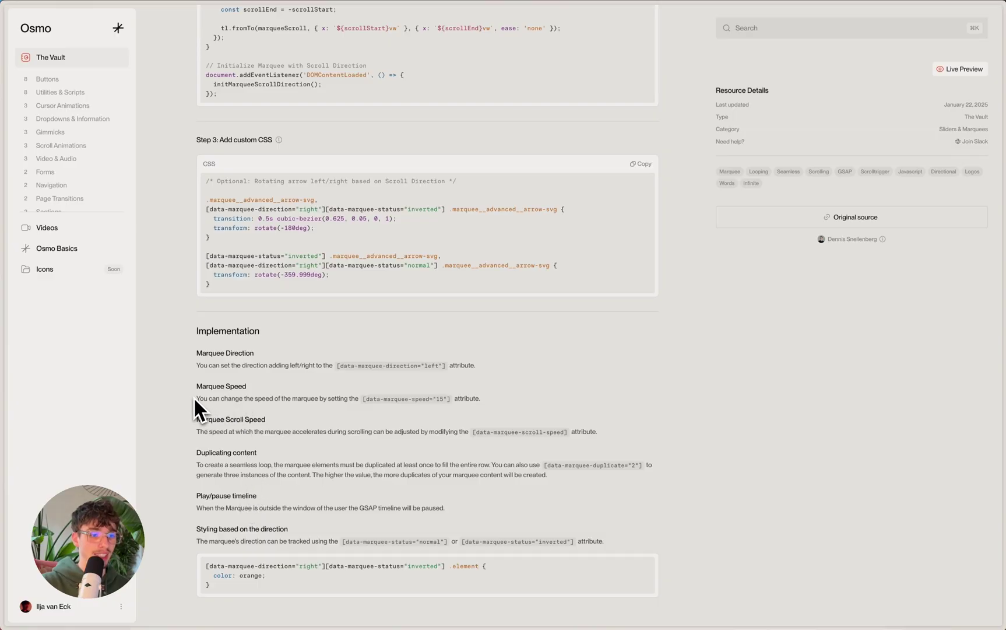
triple_click(395, 435)
left_click(434, 434)
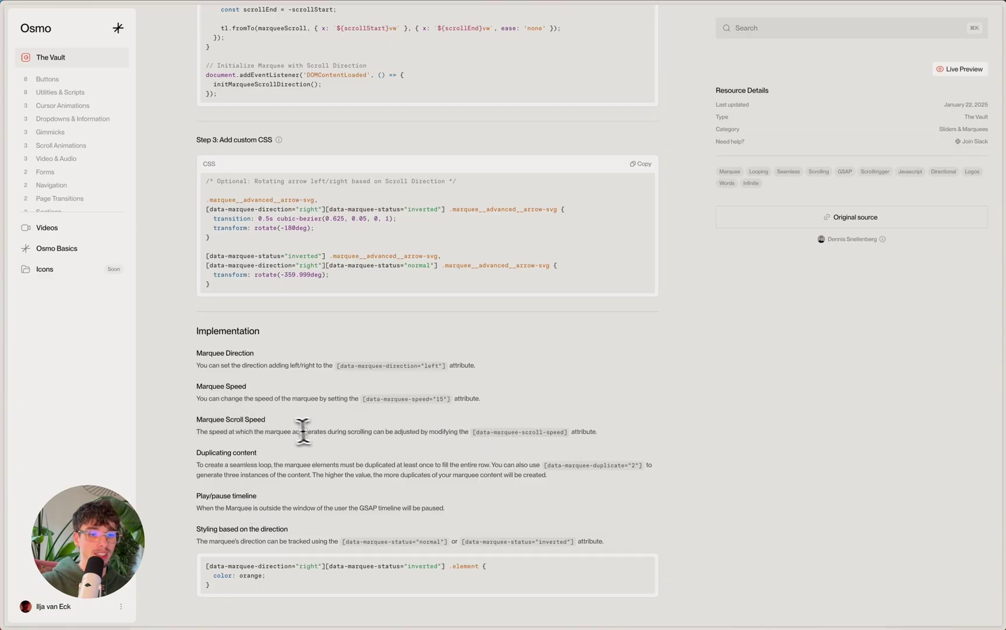
left_click_drag(236, 432, 391, 432)
left_click(397, 432)
Step: Back in Webflow, set the back banner's data-marquee-scroll-speed attribute to 5 and publish the update to staging
left_click(46, 205)
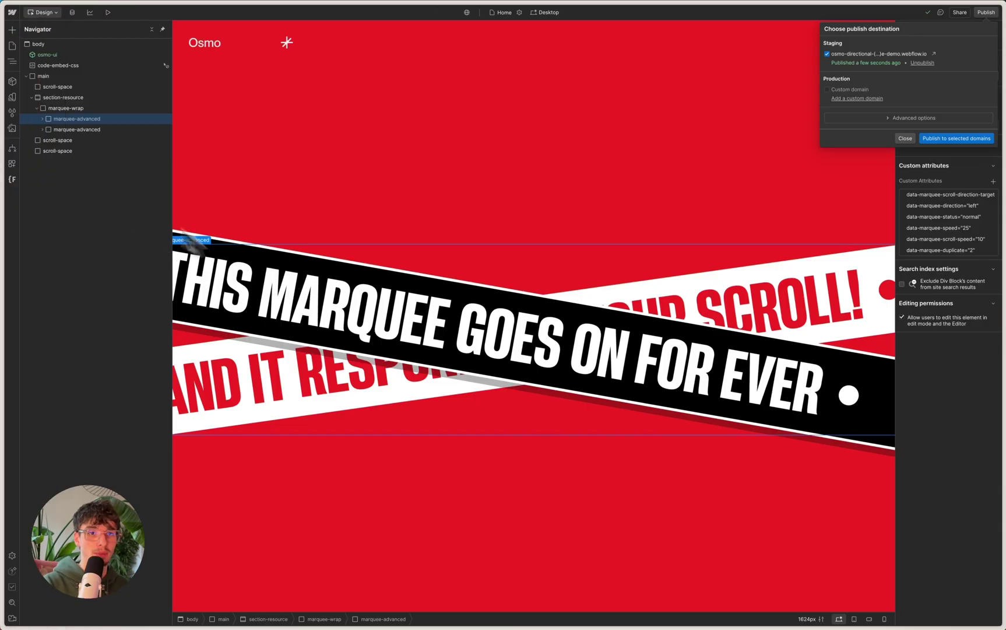
key("Escape")
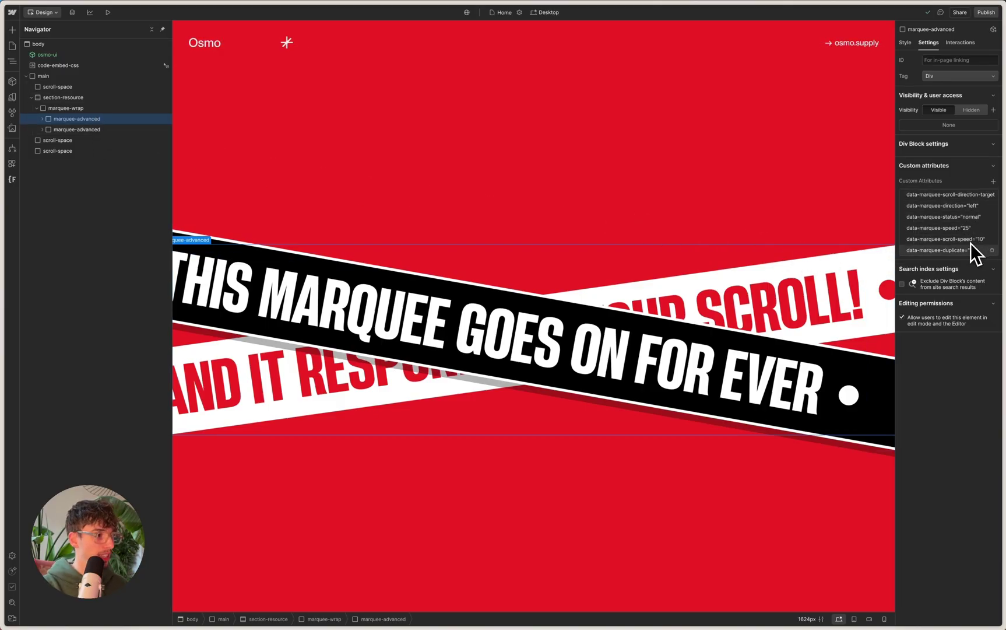
left_click(973, 239)
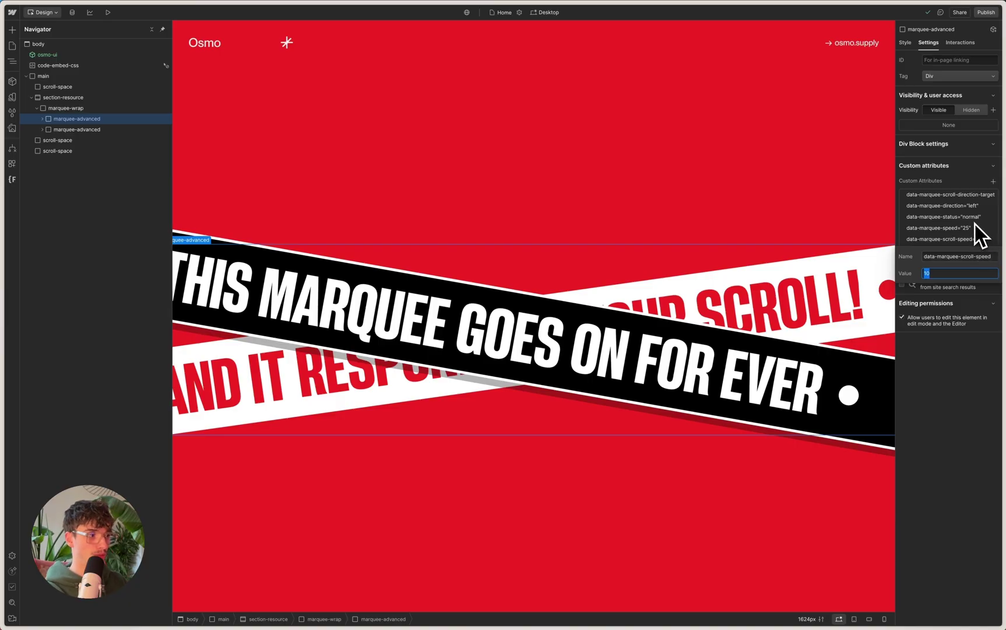
key("Return")
left_click(986, 12)
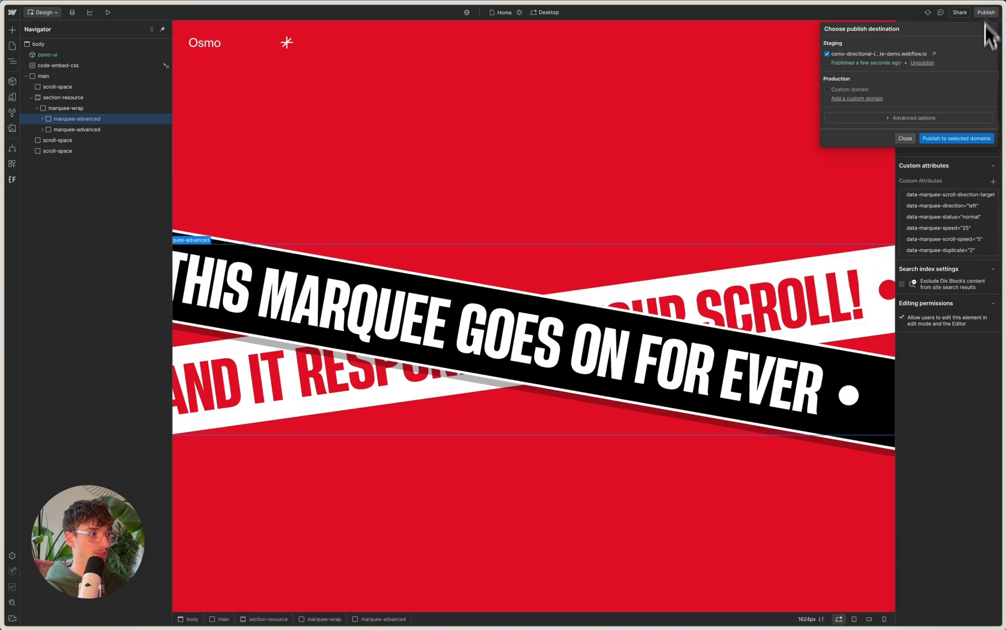
left_click(975, 138)
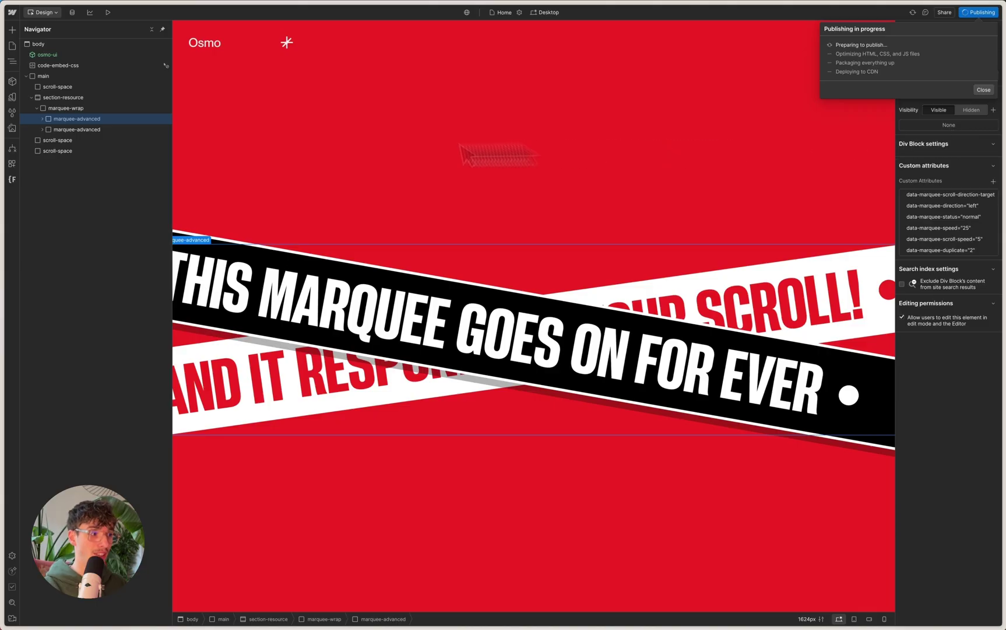
Step: Switch to the published demo and check how strongly the back banner accelerates during scrolling
mouse_move(58, 168)
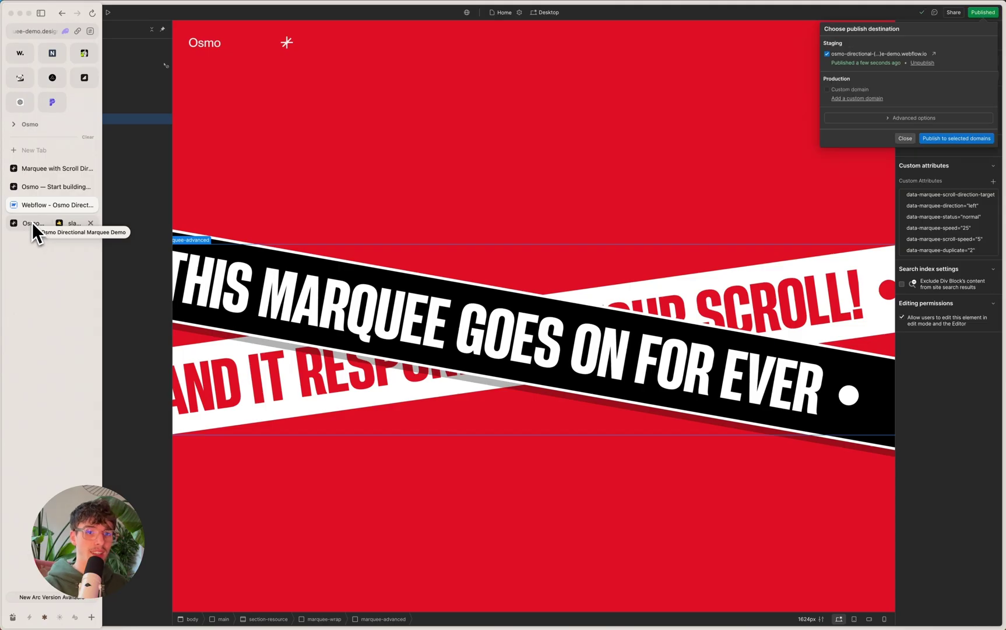
left_click(33, 224)
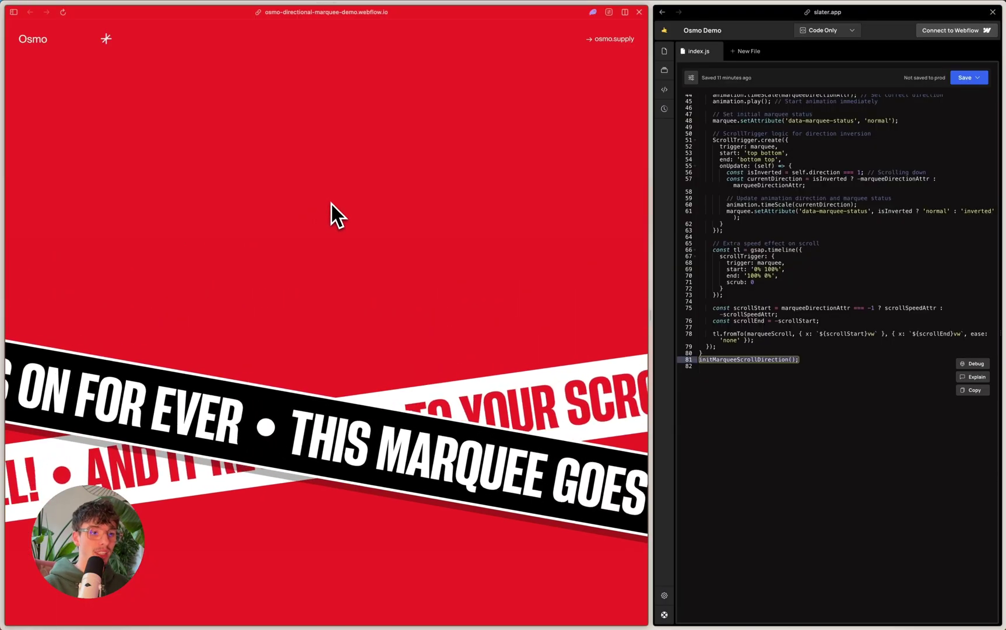
scroll(332, 204, "down", 3)
scroll(332, 205, "up", 3)
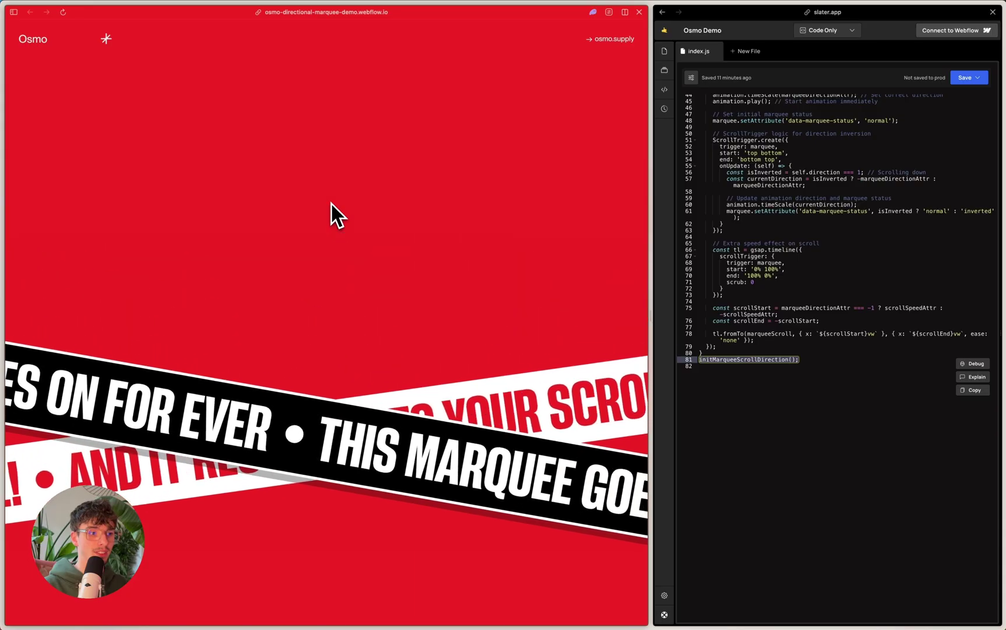
Step: Back in Webflow, set the back banner's data-marquee-scroll-speed attribute to 20 and publish the site to staging
scroll(287, 273, "down", 3)
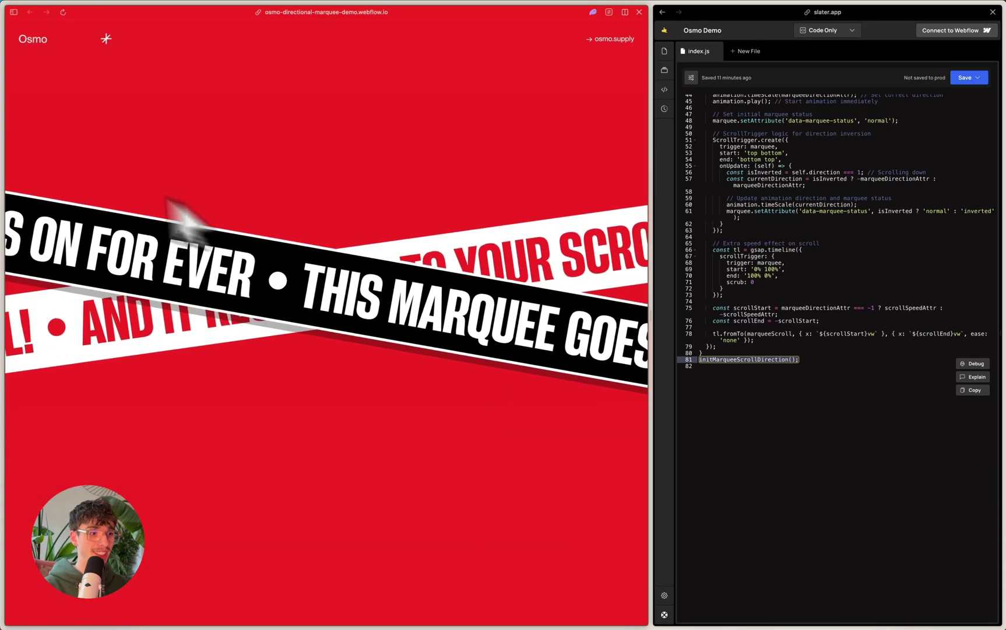
mouse_move(23, 184)
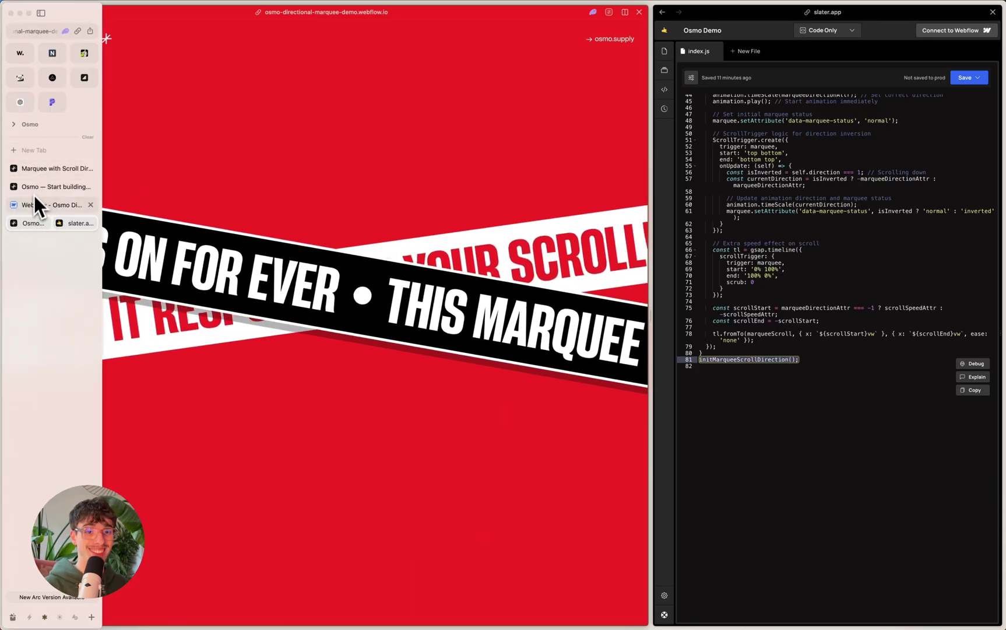
left_click(34, 203)
left_click(949, 241)
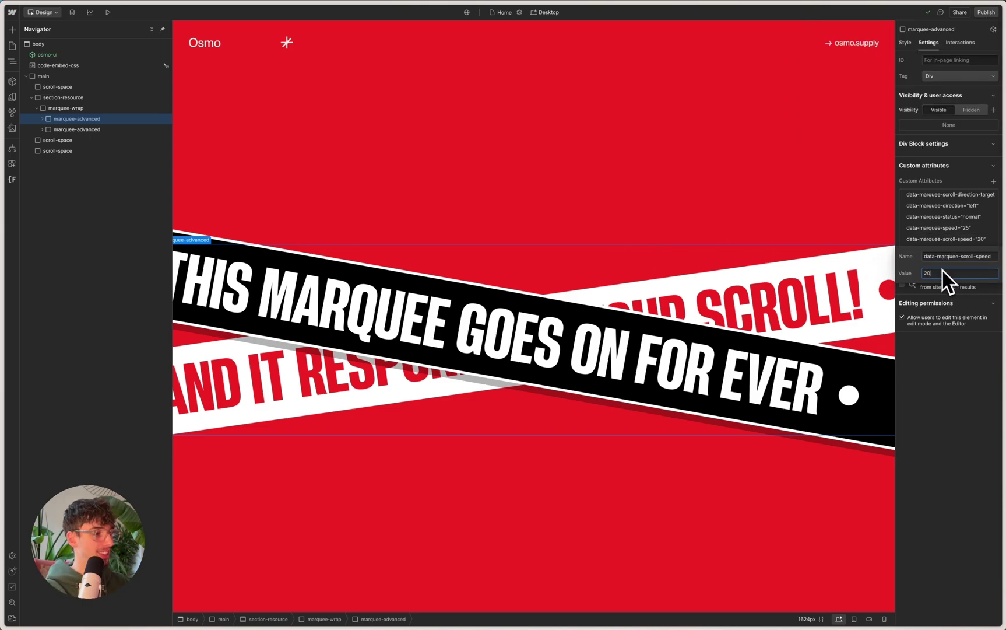
key("Return")
left_click(986, 13)
left_click(944, 134)
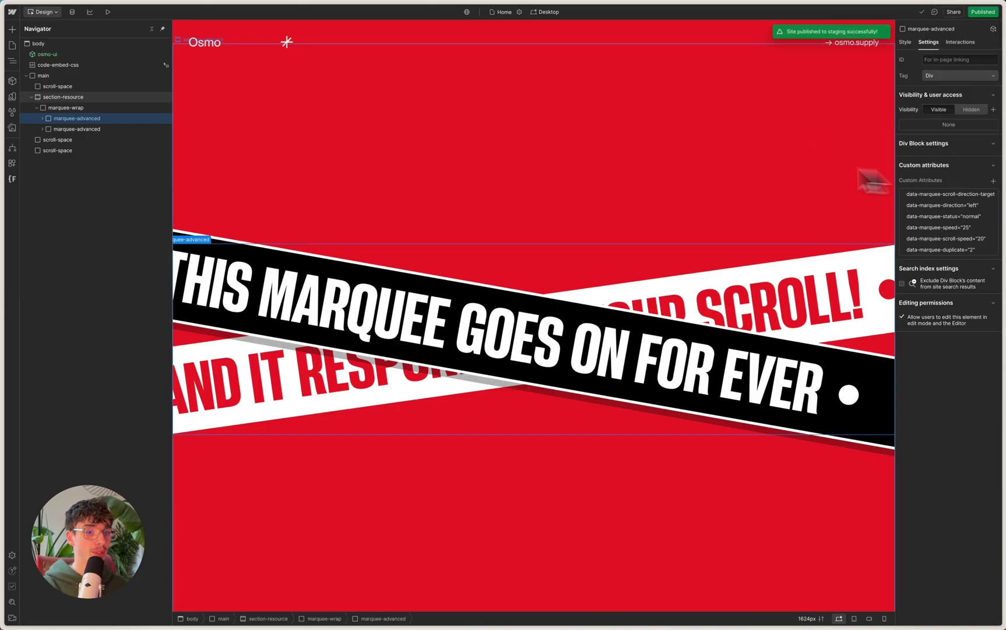
Step: Switch to the published demo and examine how both crossing banners change speed and direction while scrolling up and down
mouse_move(18, 191)
left_click(26, 221)
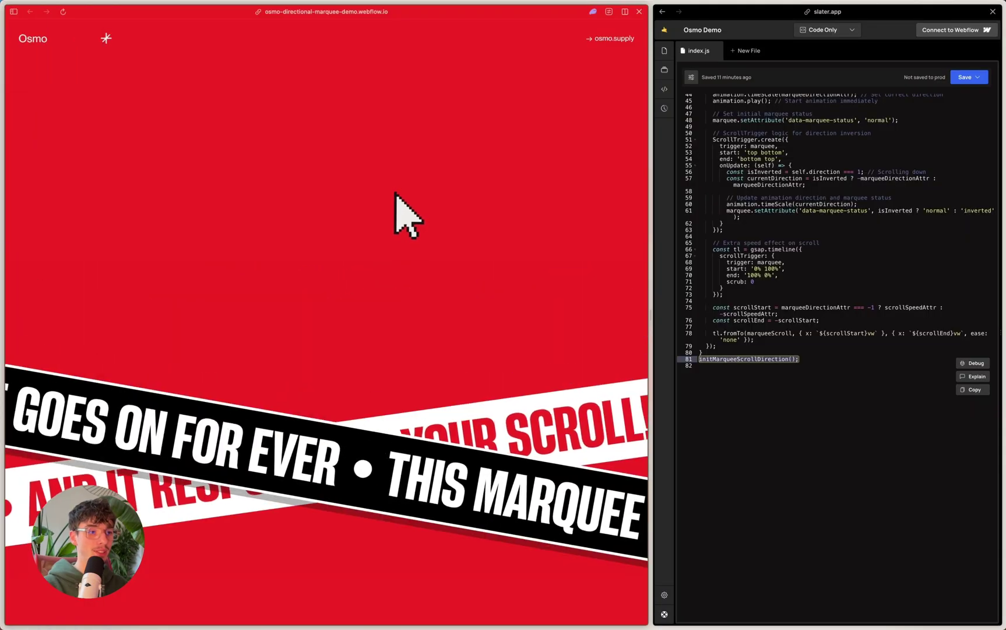
scroll(397, 195, "down", 4)
scroll(401, 190, "up", 6)
scroll(404, 195, "down", 5)
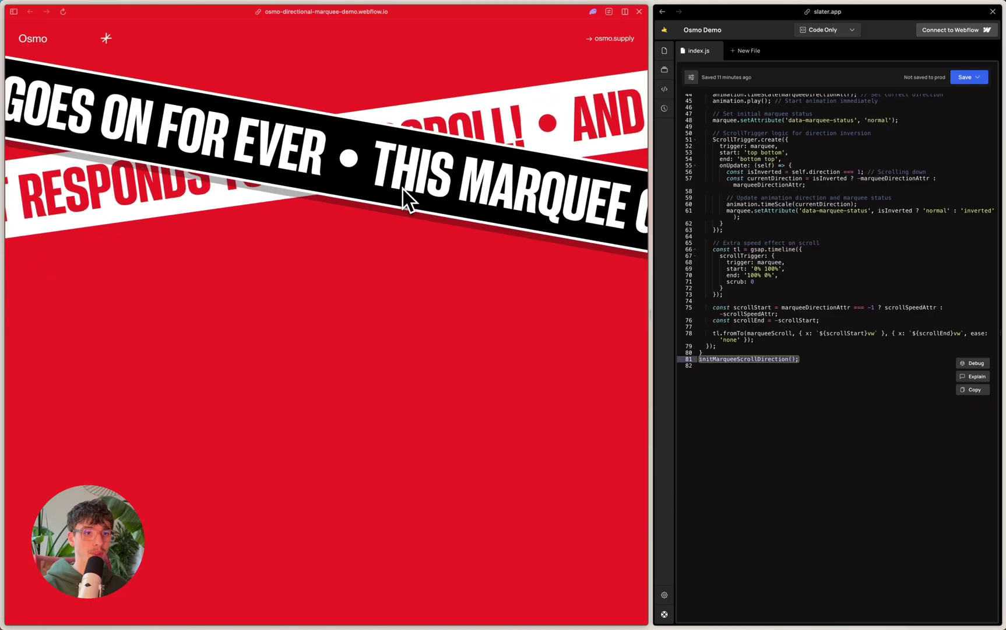
scroll(408, 201, "up", 4)
scroll(404, 180, "down", 4)
scroll(404, 181, "up", 4)
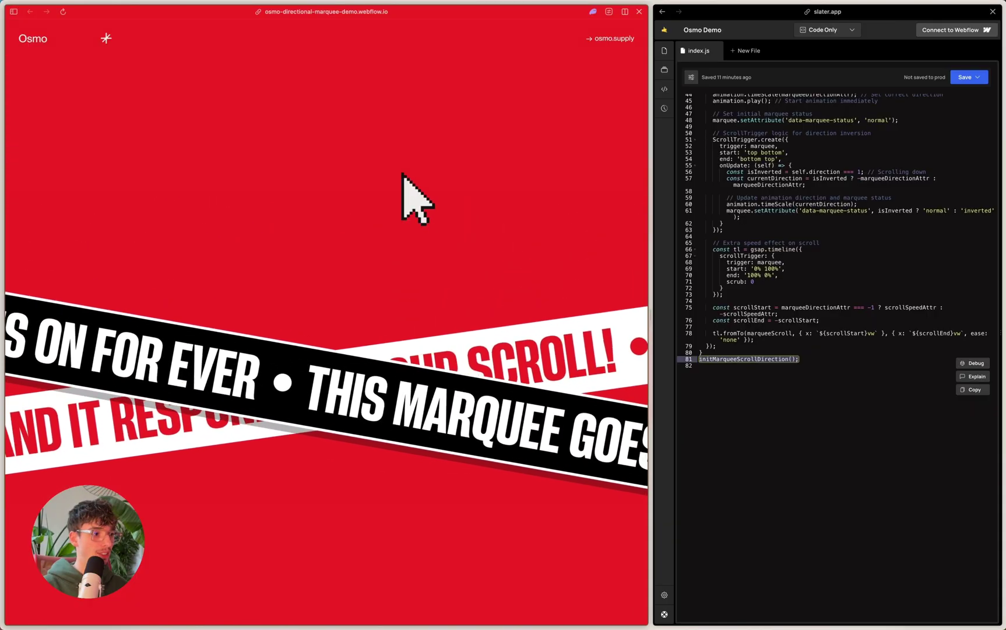
scroll(892, 360, "up", 3)
scroll(831, 314, "up", 7)
scroll(757, 262, "down", 10)
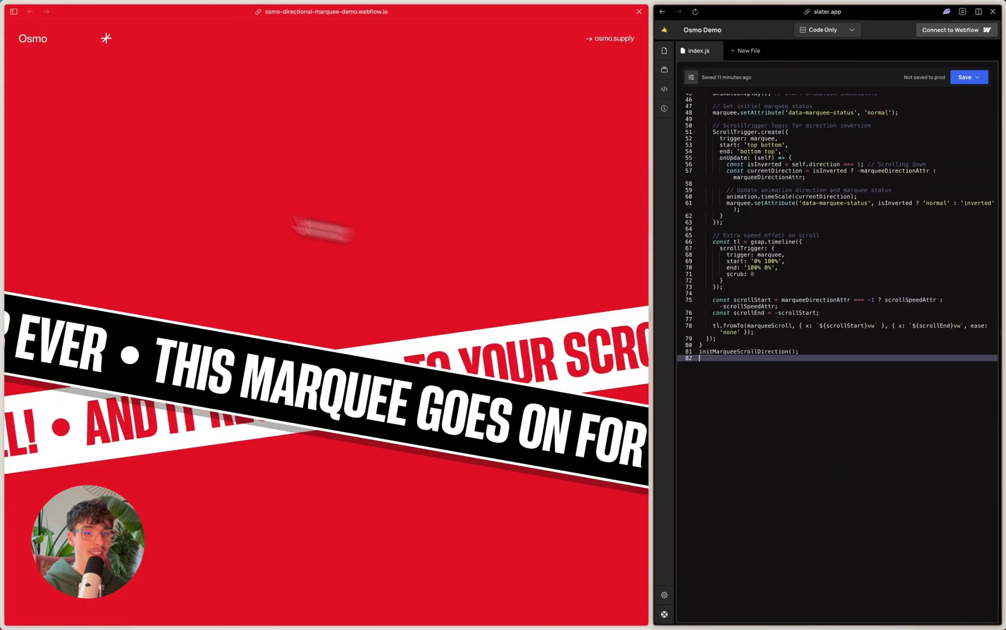
mouse_move(32, 185)
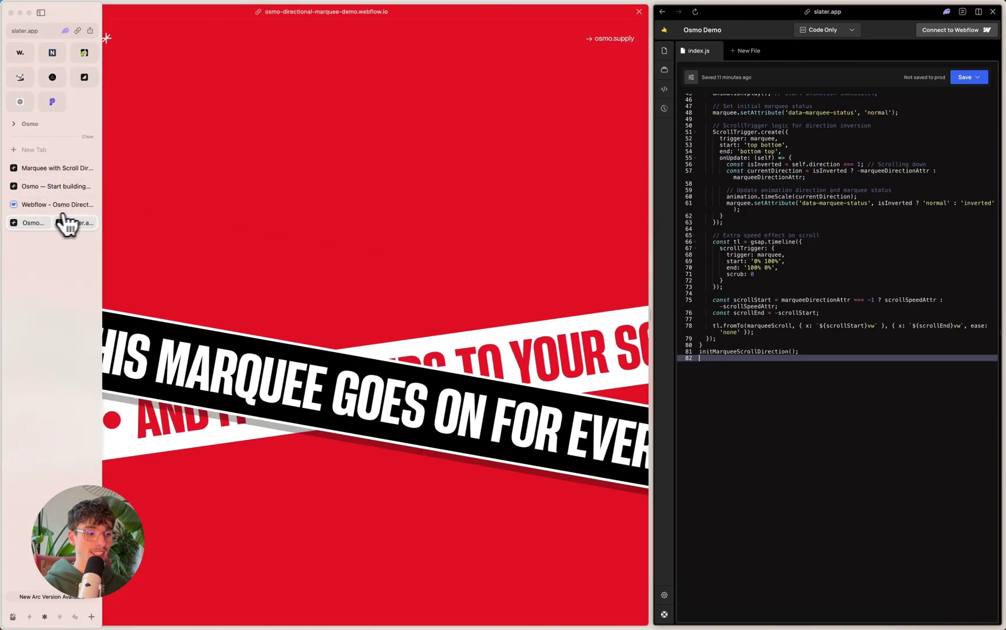
scroll(302, 210, "down", 2)
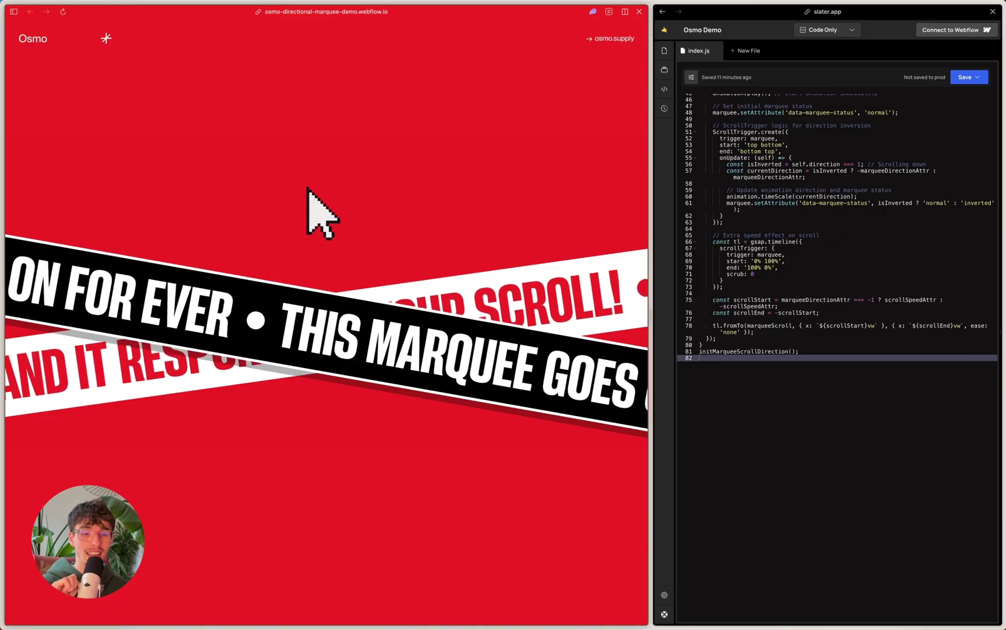
Step: Return to Webflow, select the section holding the crossing banners, and switch to the Osmo homepage
mouse_move(8, 166)
left_click(51, 205)
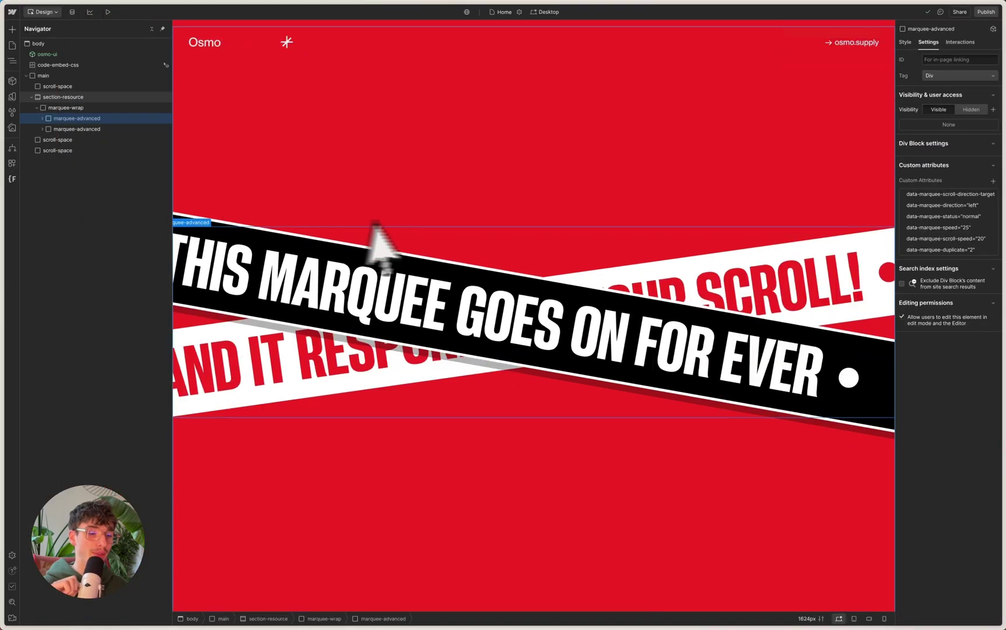
left_click(420, 222)
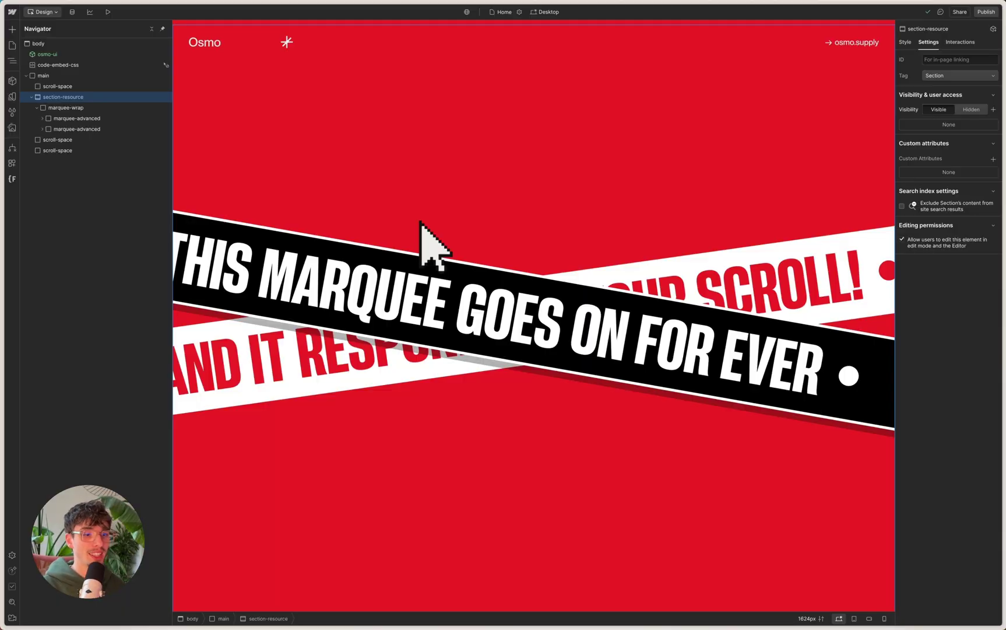
left_click(47, 188)
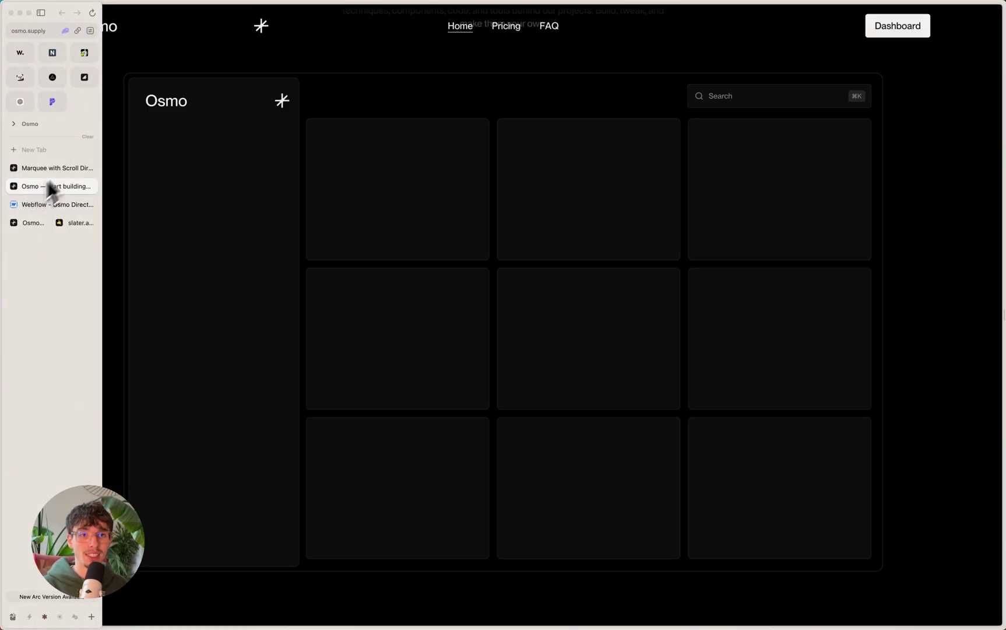